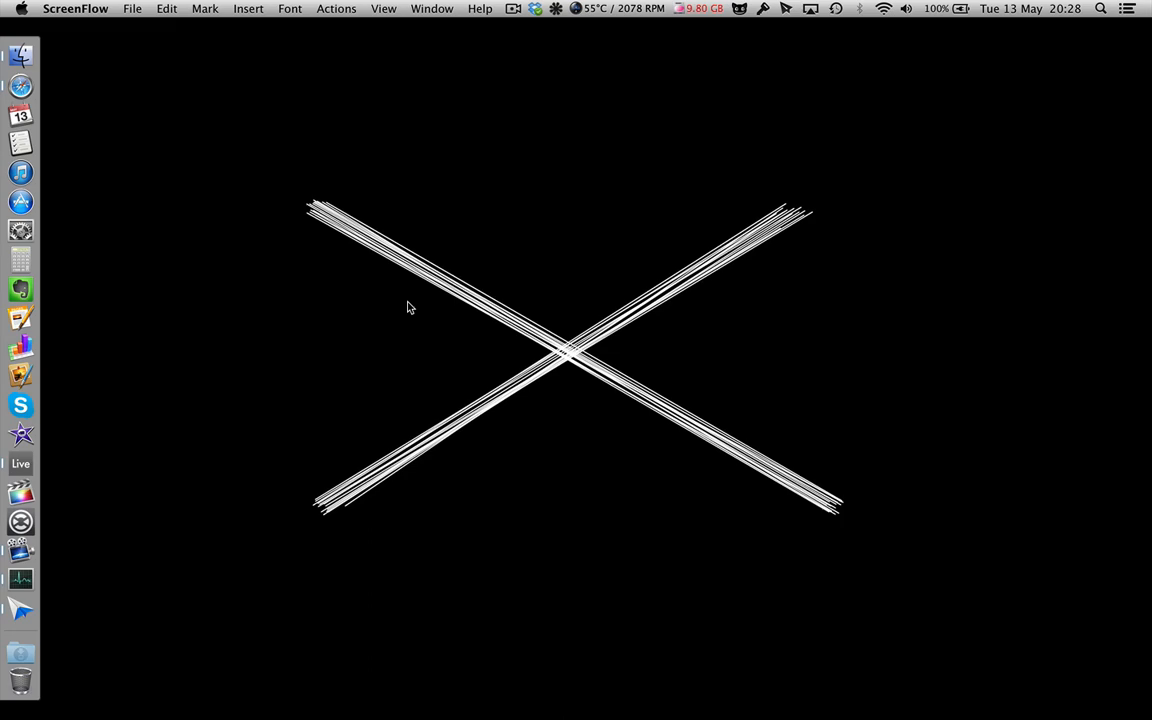
# - Launch Bitwig Studio and run it in demo mode
pyautogui.press('F4')
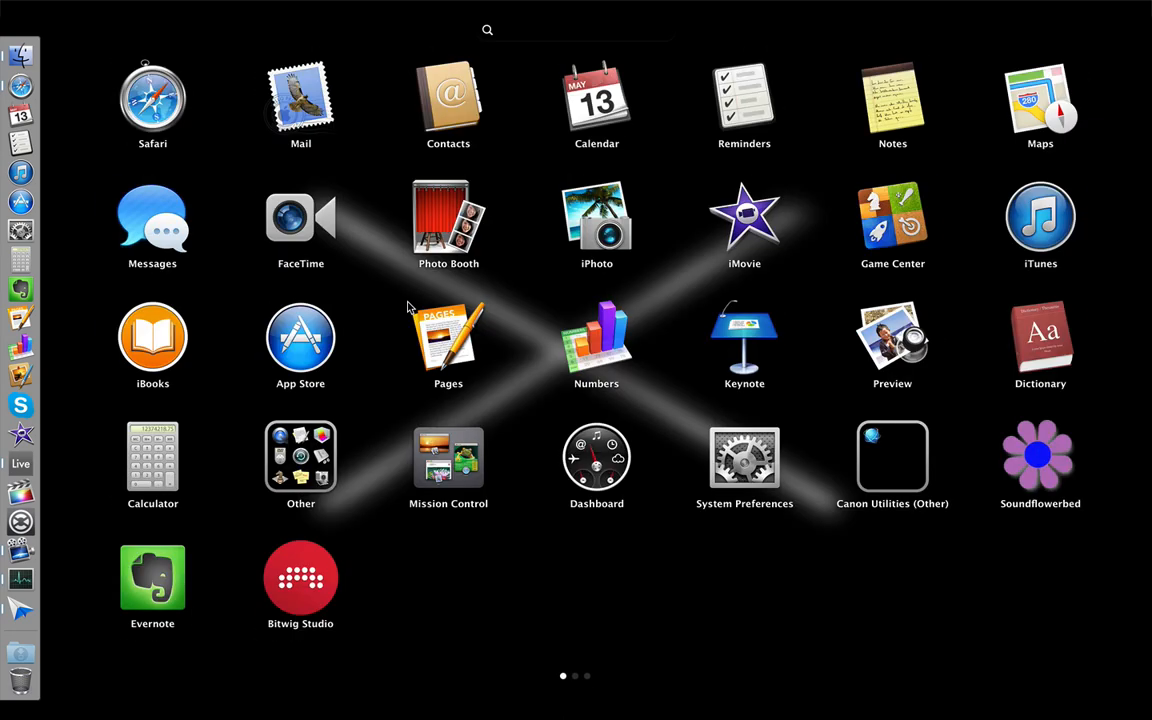
pyautogui.click(297, 597)
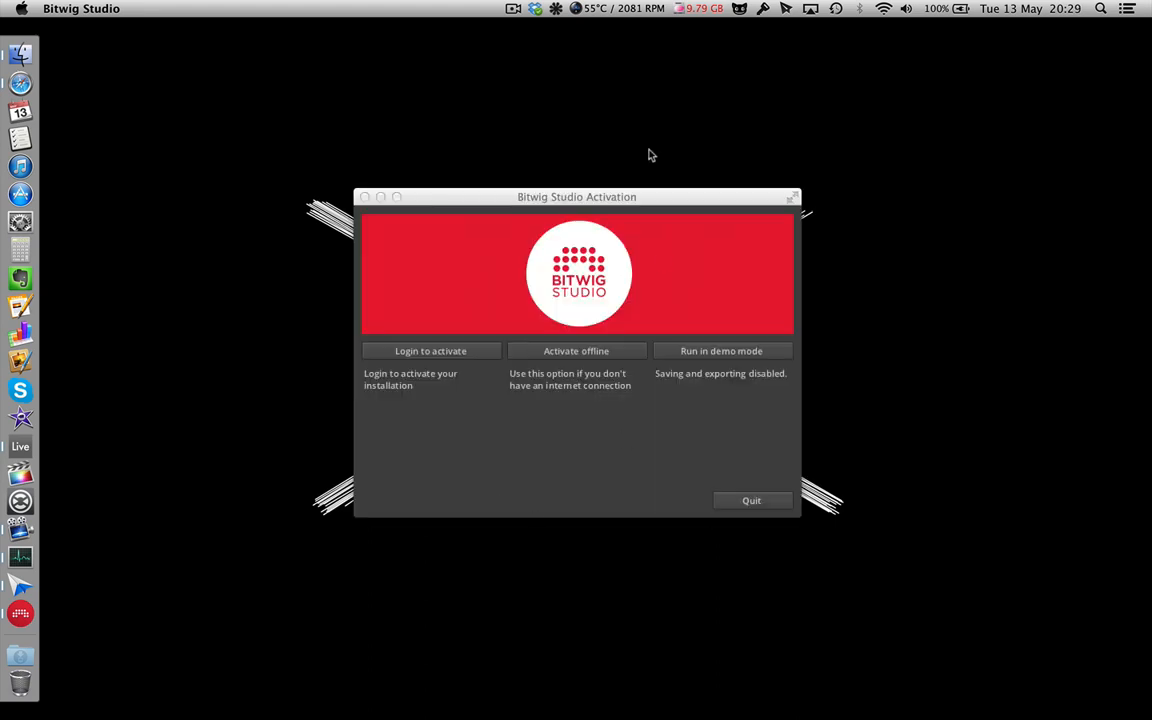
pyautogui.click(730, 358)
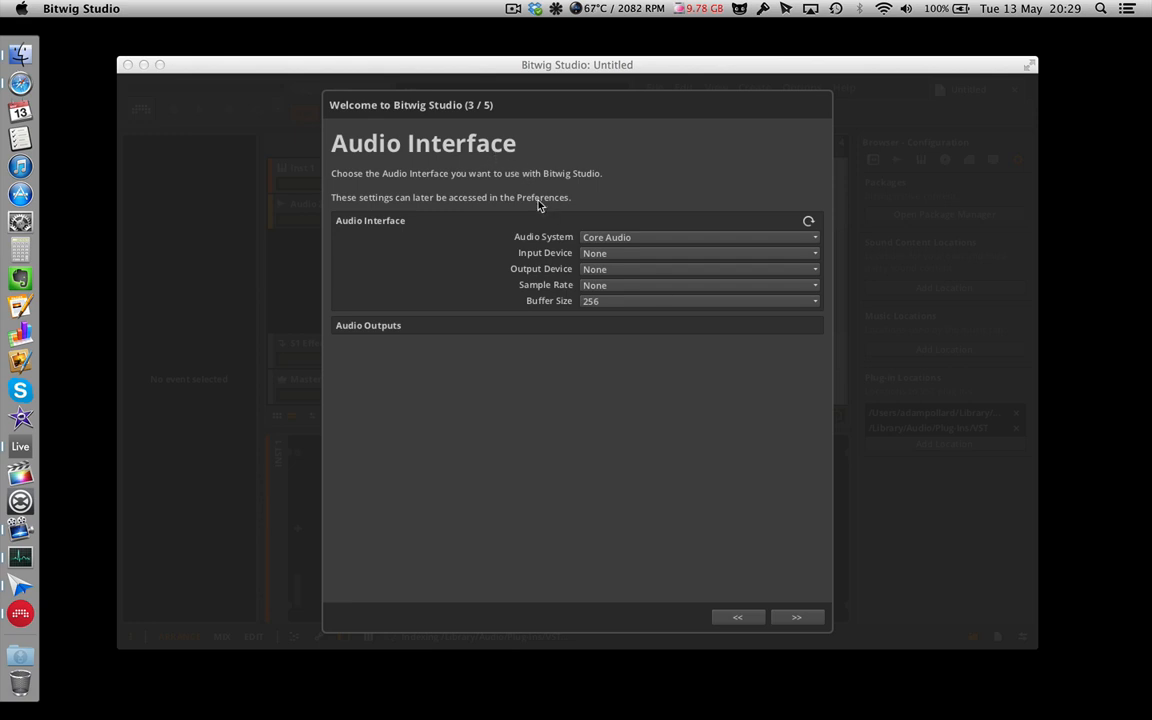
# - Keep Core Audio with no input device and choose Soundflower (2ch) as the output device
pyautogui.click(634, 237)
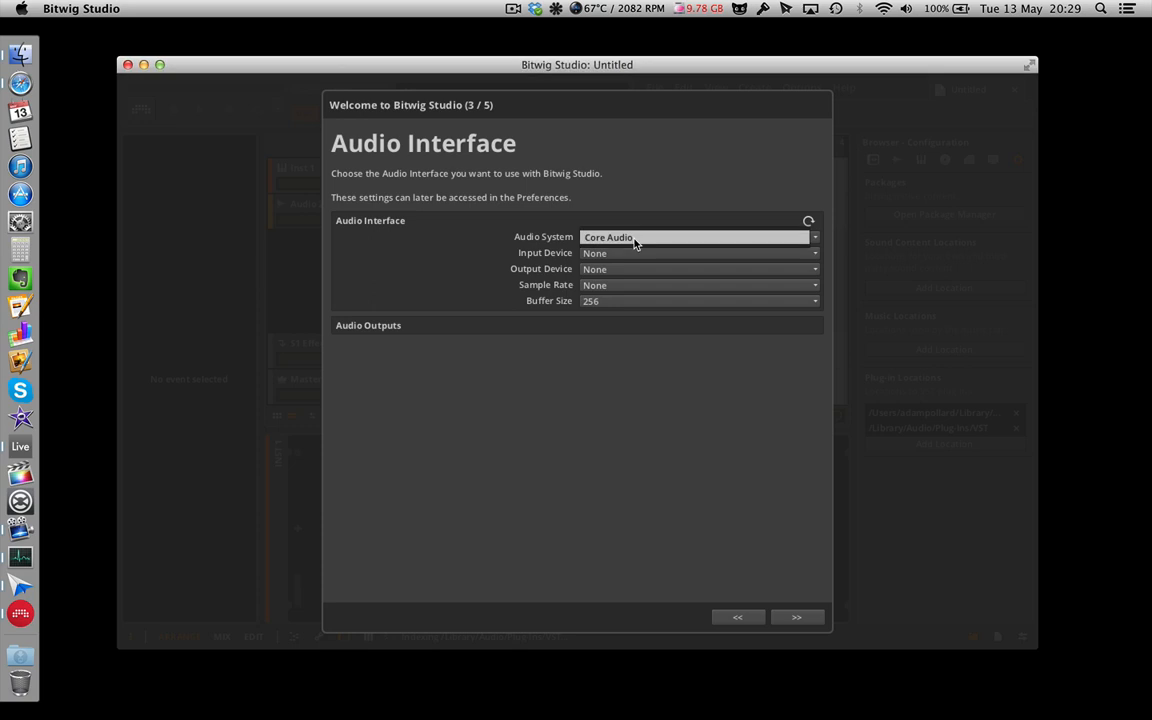
pyautogui.click(635, 241)
pyautogui.click(656, 256)
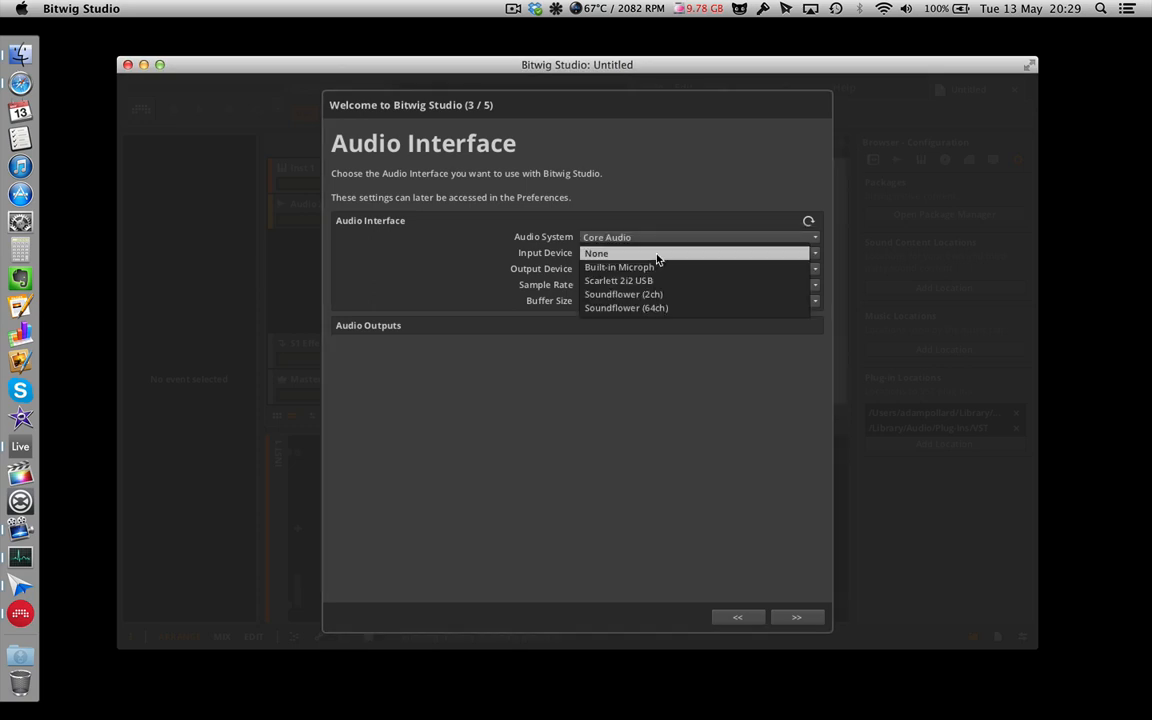
pyautogui.click(594, 393)
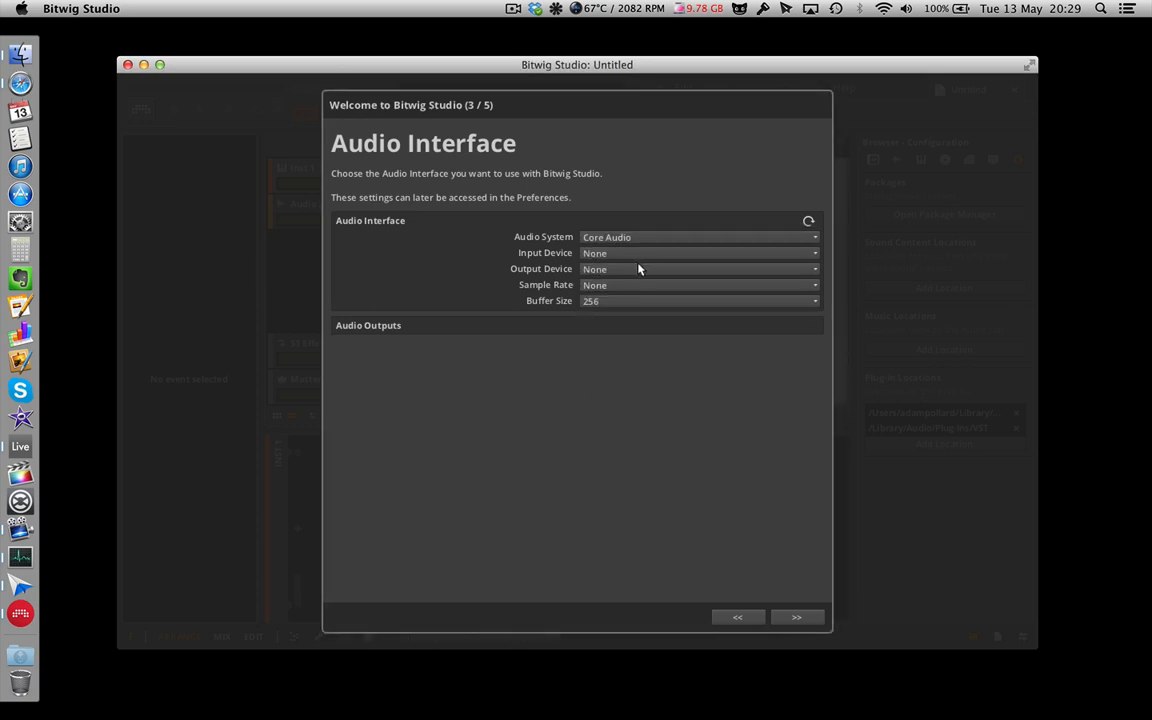
pyautogui.click(639, 269)
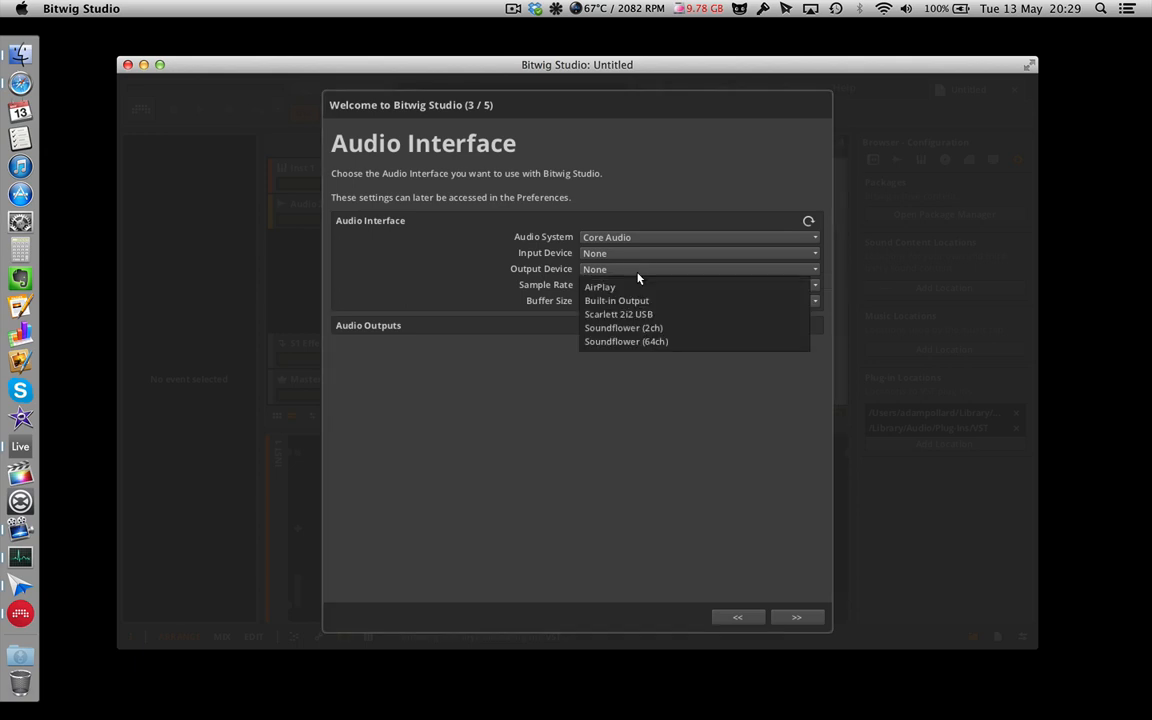
pyautogui.click(628, 328)
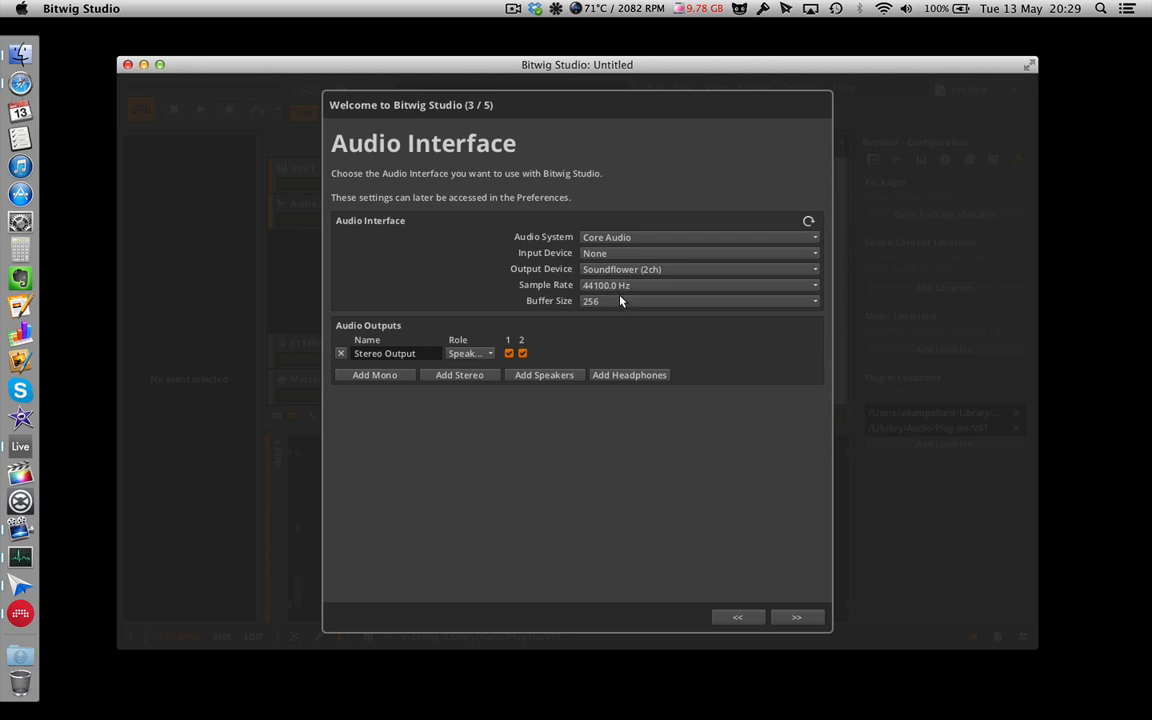
# - Go through the sample rate and buffer size options of the audio interface, and continue to the controller setup
pyautogui.click(620, 301)
pyautogui.click(619, 316)
pyautogui.click(615, 285)
pyautogui.click(612, 286)
pyautogui.click(611, 302)
pyautogui.click(604, 317)
pyautogui.click(795, 618)
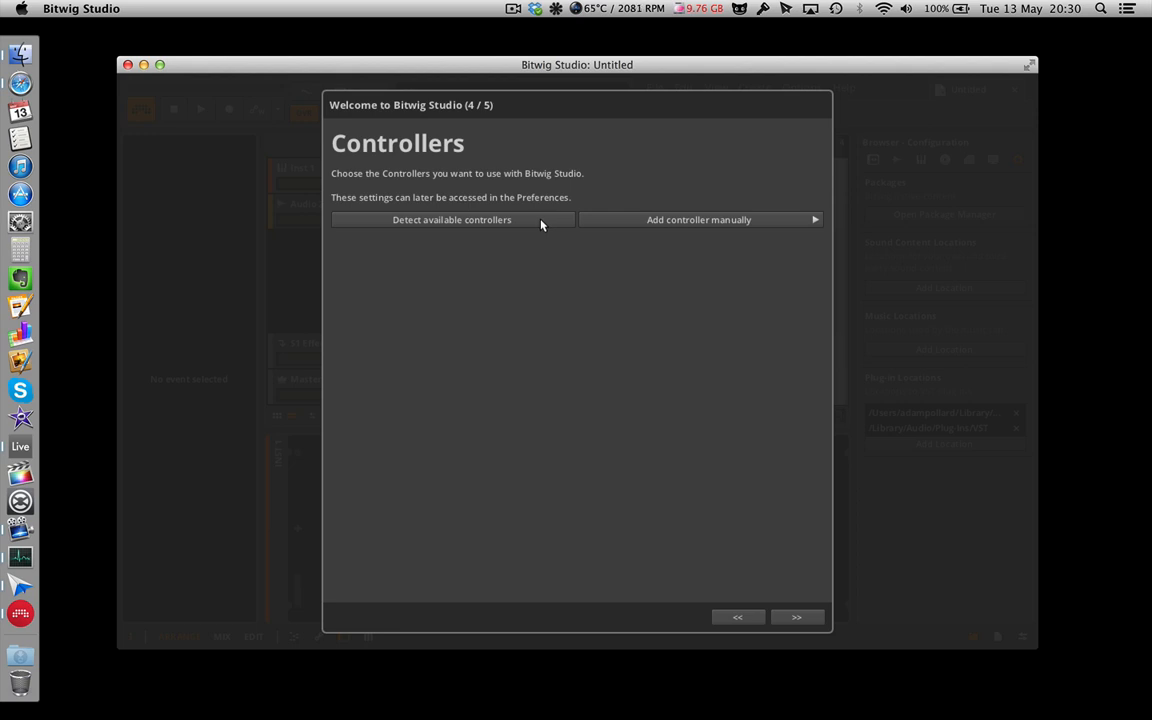
# - Detect available controllers, decline adding a generic one, and look through the controller brands that can be added manually
pyautogui.click(541, 221)
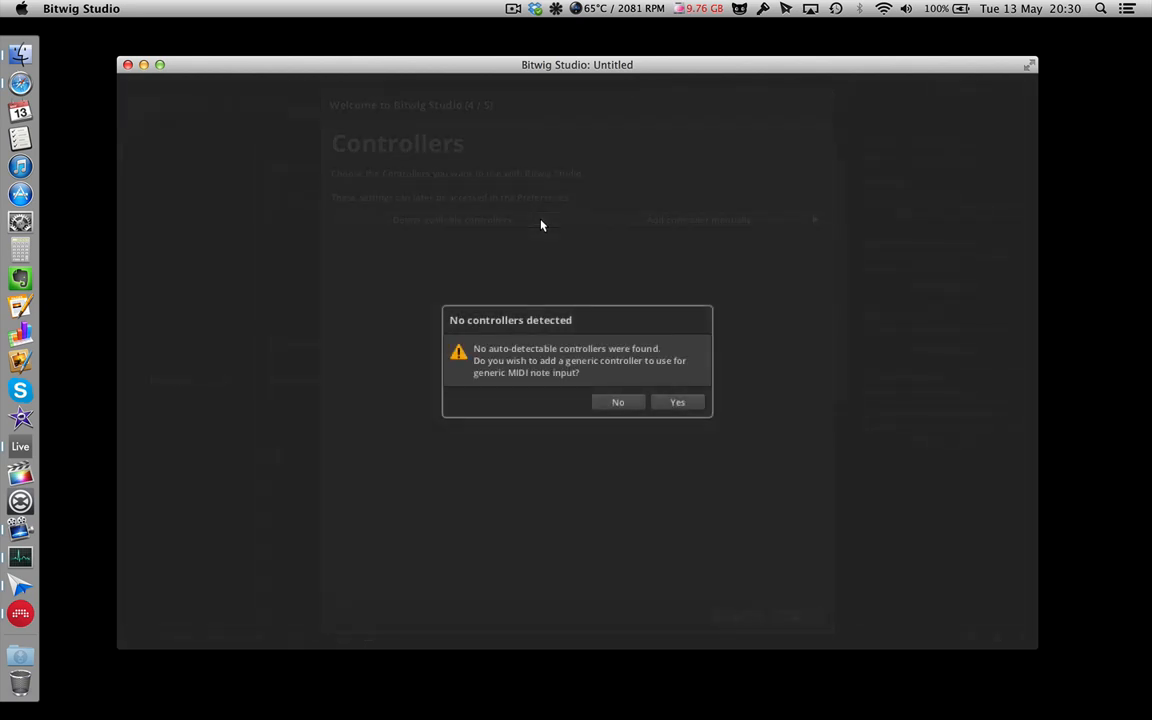
pyautogui.click(622, 402)
pyautogui.click(653, 222)
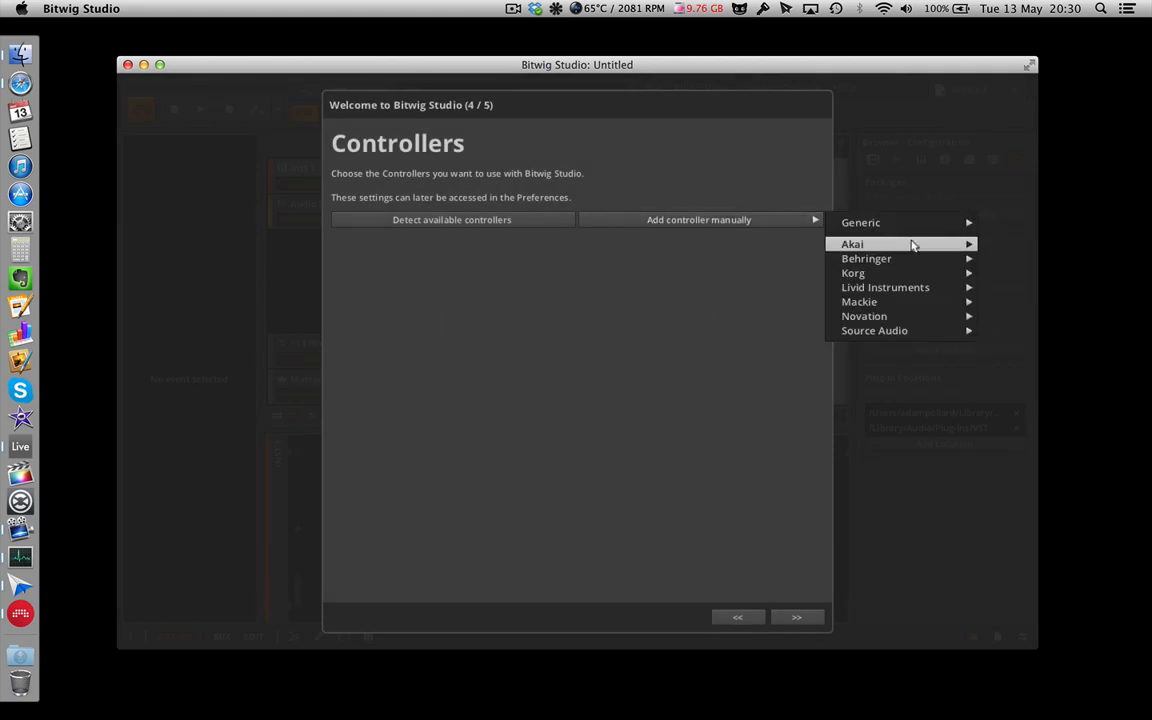
pyautogui.moveTo(913, 245)
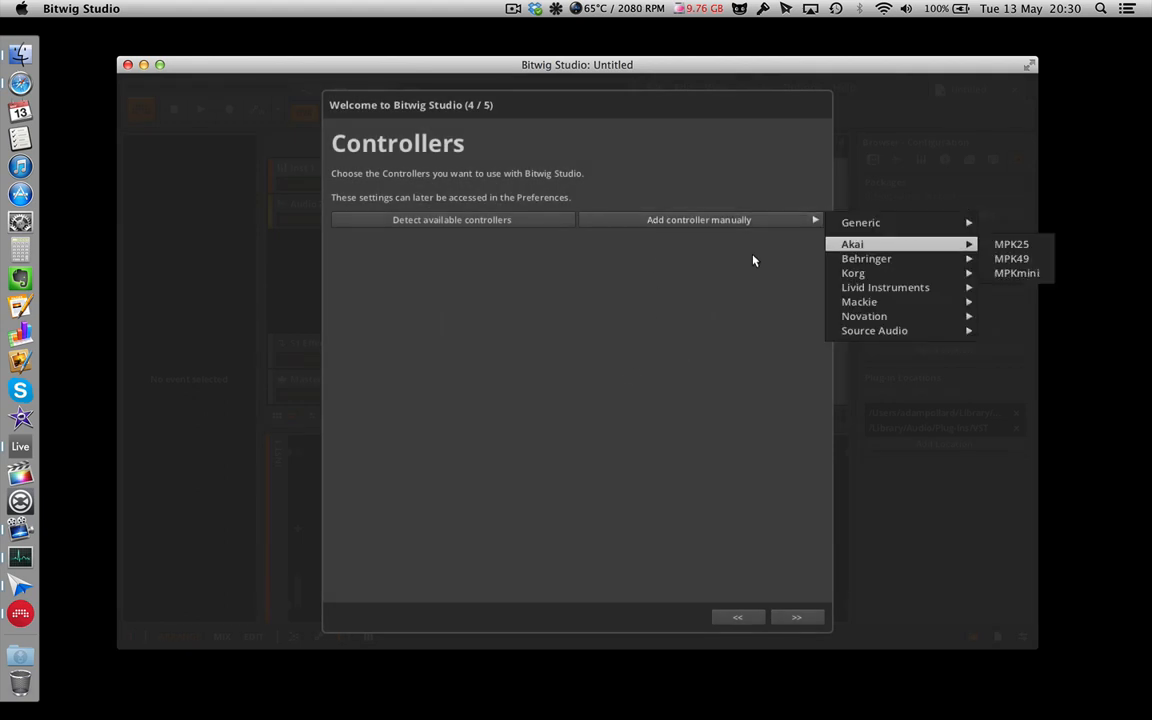
pyautogui.click(751, 248)
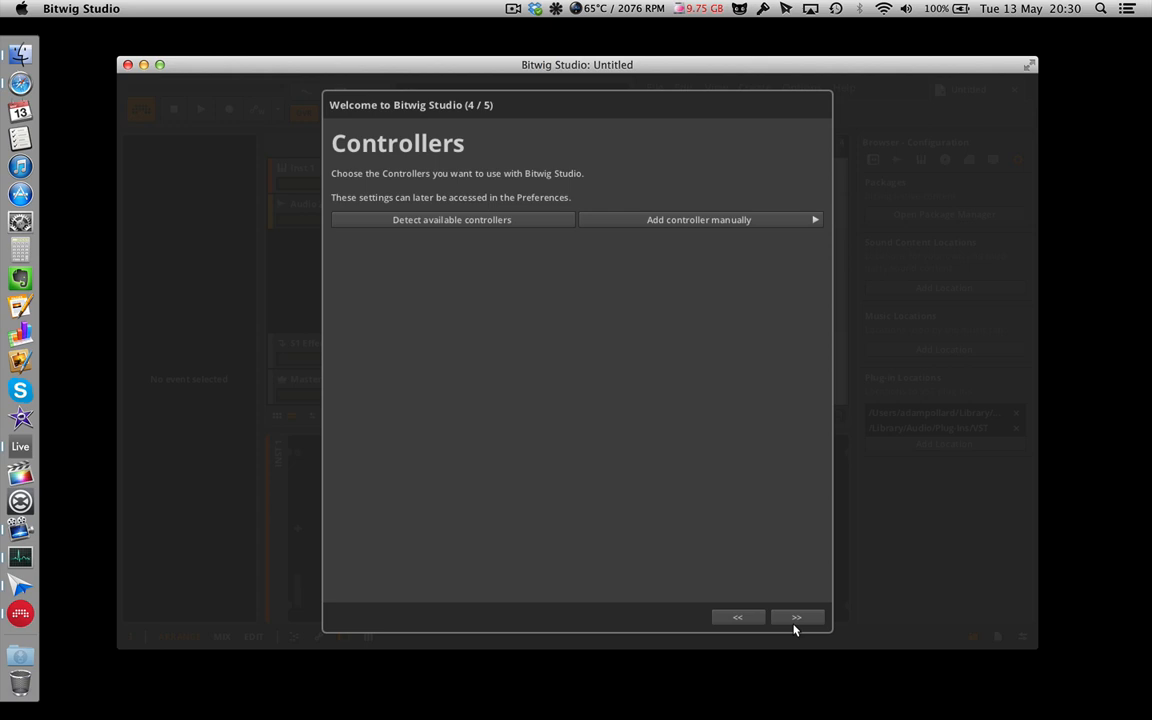
pyautogui.click(746, 220)
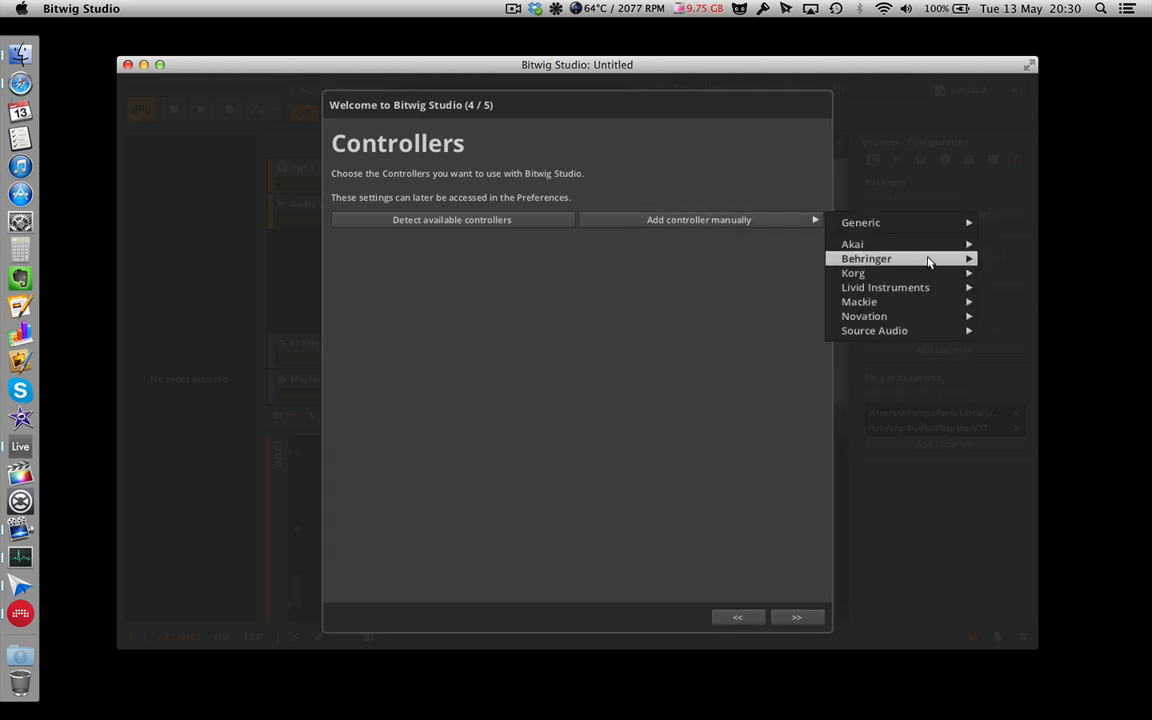
pyautogui.click(754, 327)
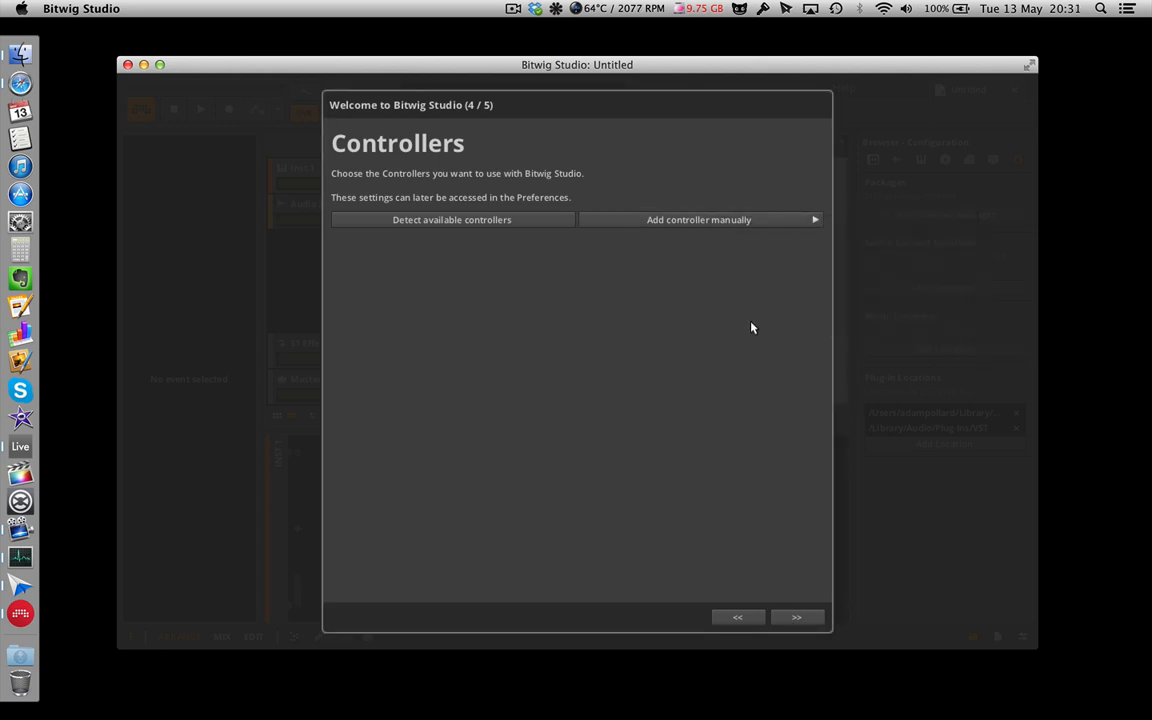
# - Finish the welcome setup without adding a controller and enlarge the project window to fill the screen
pyautogui.click(796, 618)
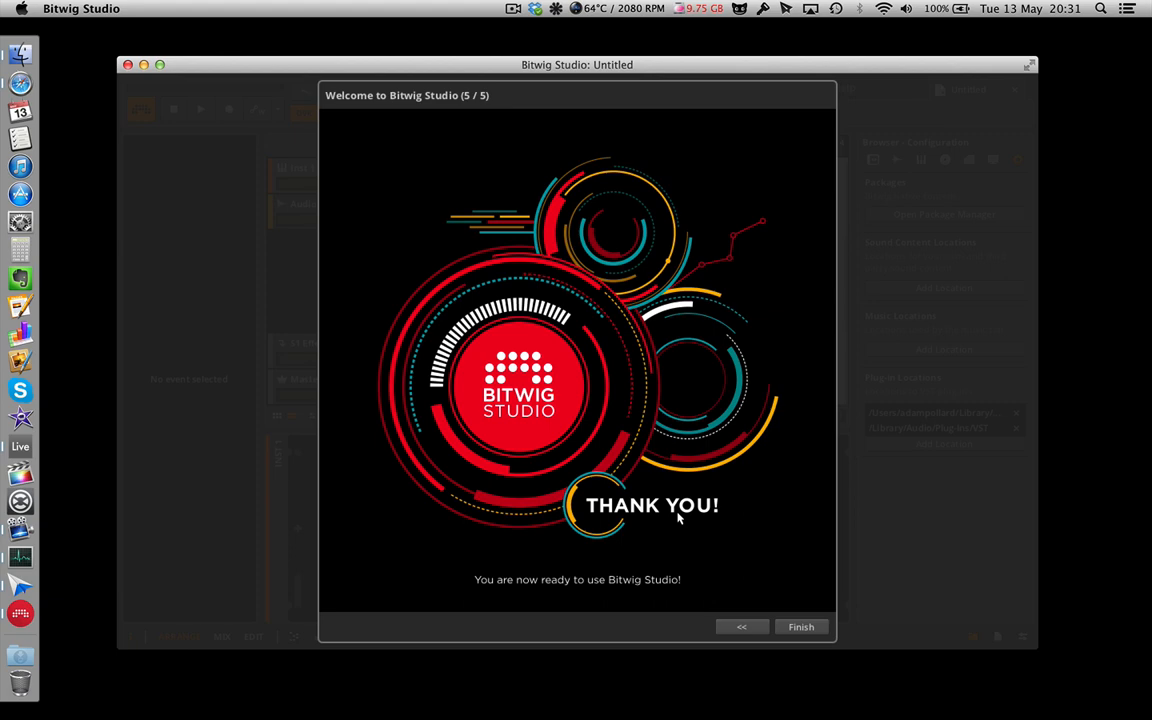
pyautogui.click(789, 628)
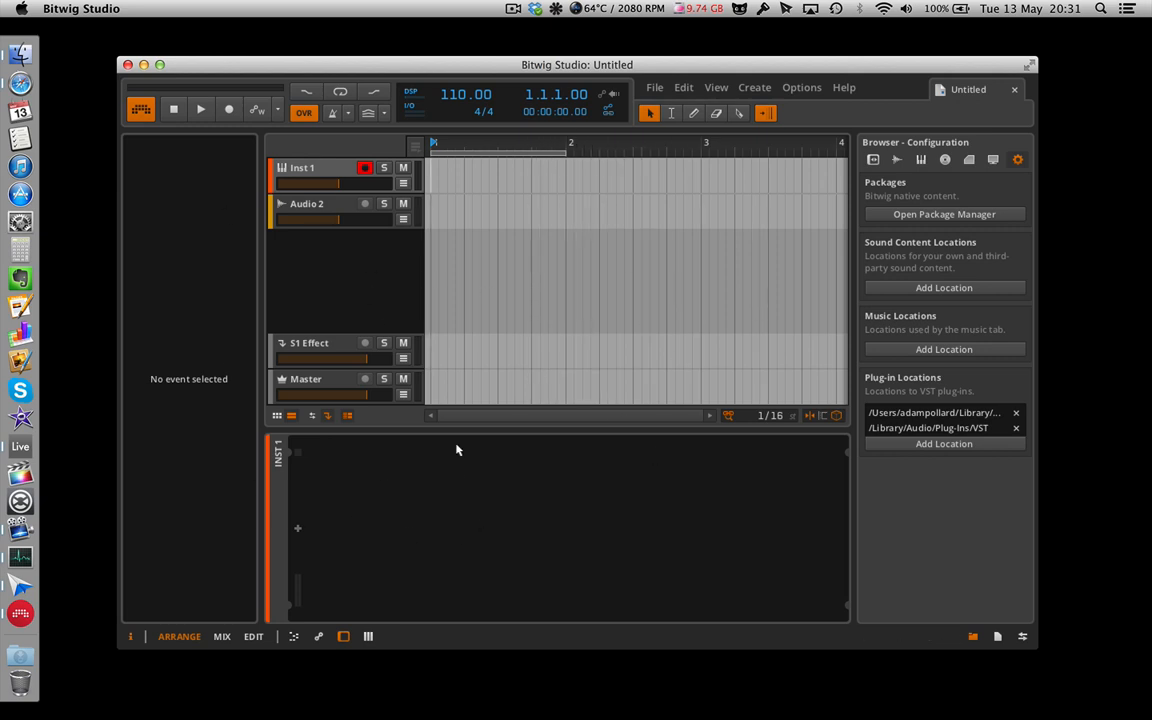
pyautogui.click(159, 64)
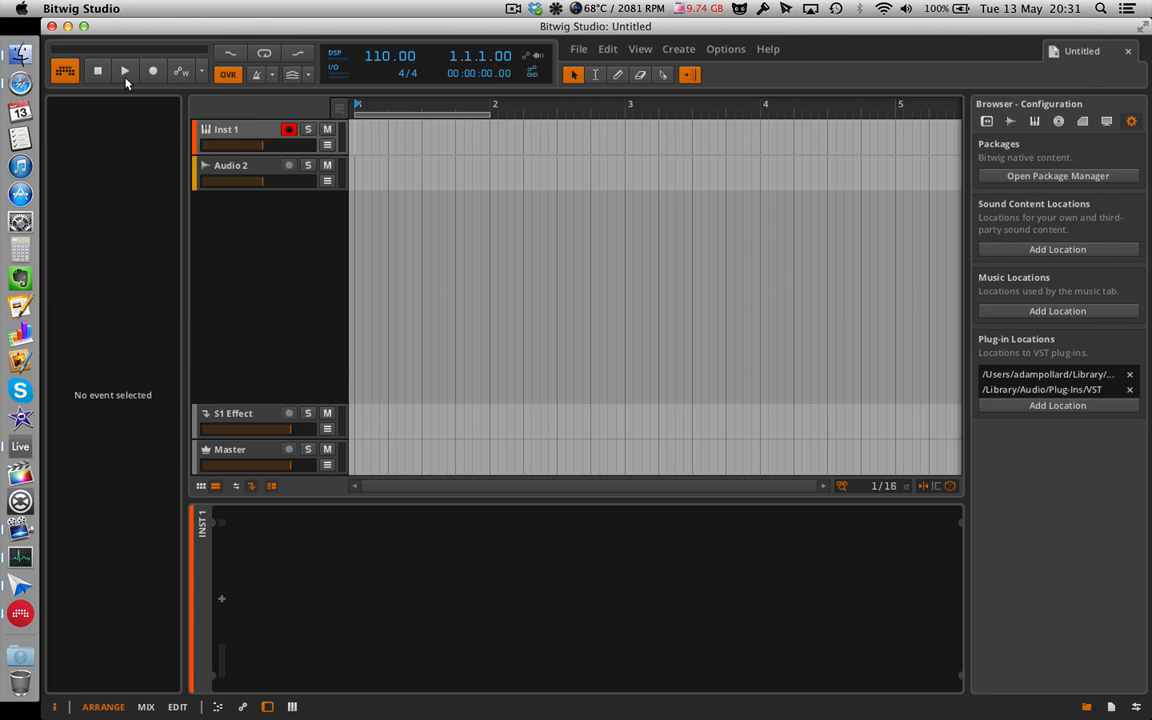
pyautogui.click(66, 72)
pyautogui.click(66, 72)
pyautogui.click(55, 707)
pyautogui.click(55, 707)
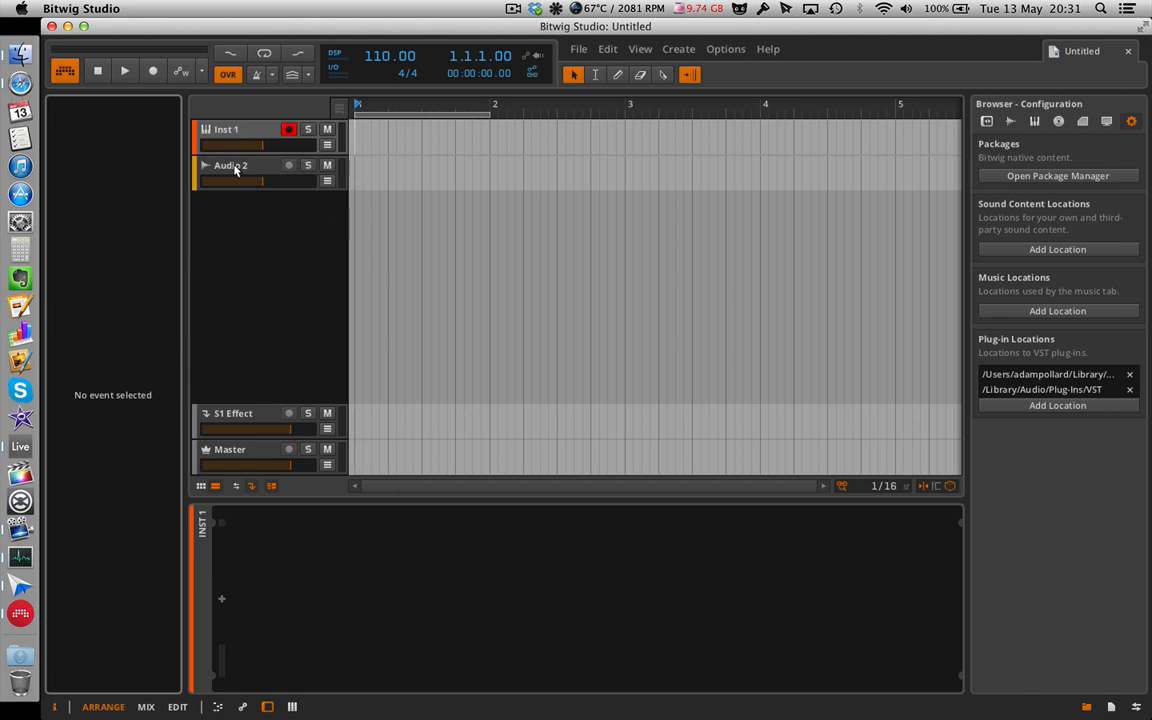
# - Move the playback start to 1.2.2 on the arranger timeline and set the project tempo to 129 BPM
pyautogui.click(392, 172)
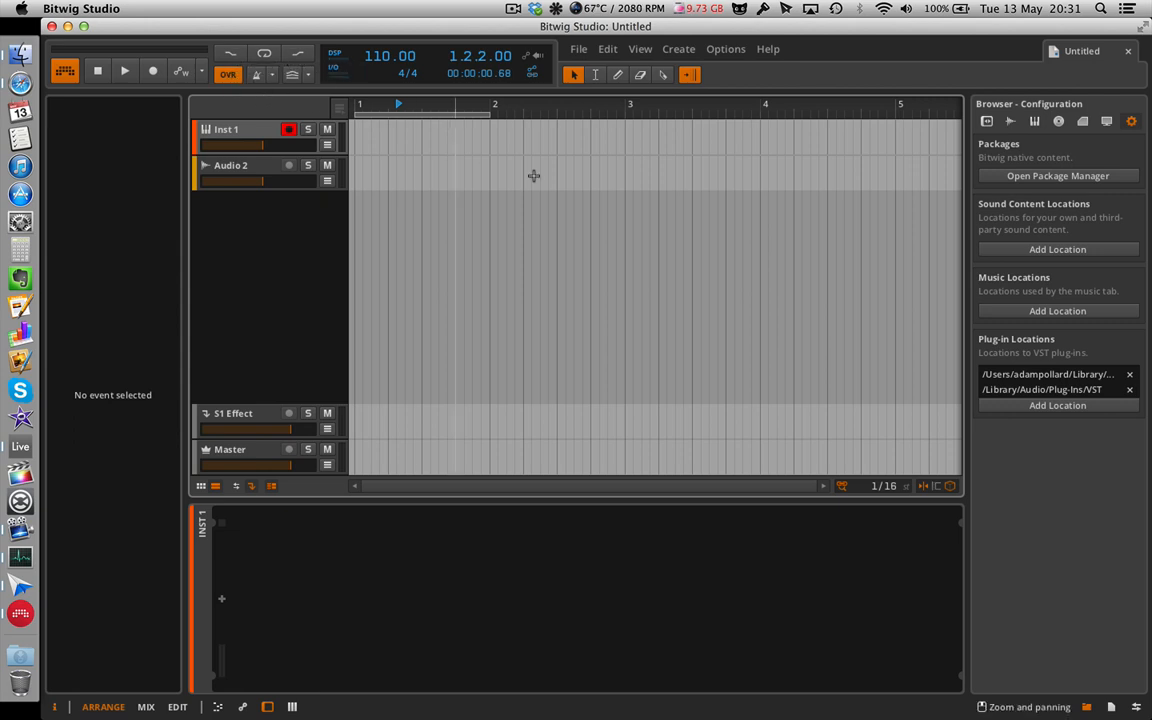
pyautogui.moveTo(370, 57); pyautogui.dragTo(372, 52)
pyautogui.doubleClick(370, 57)
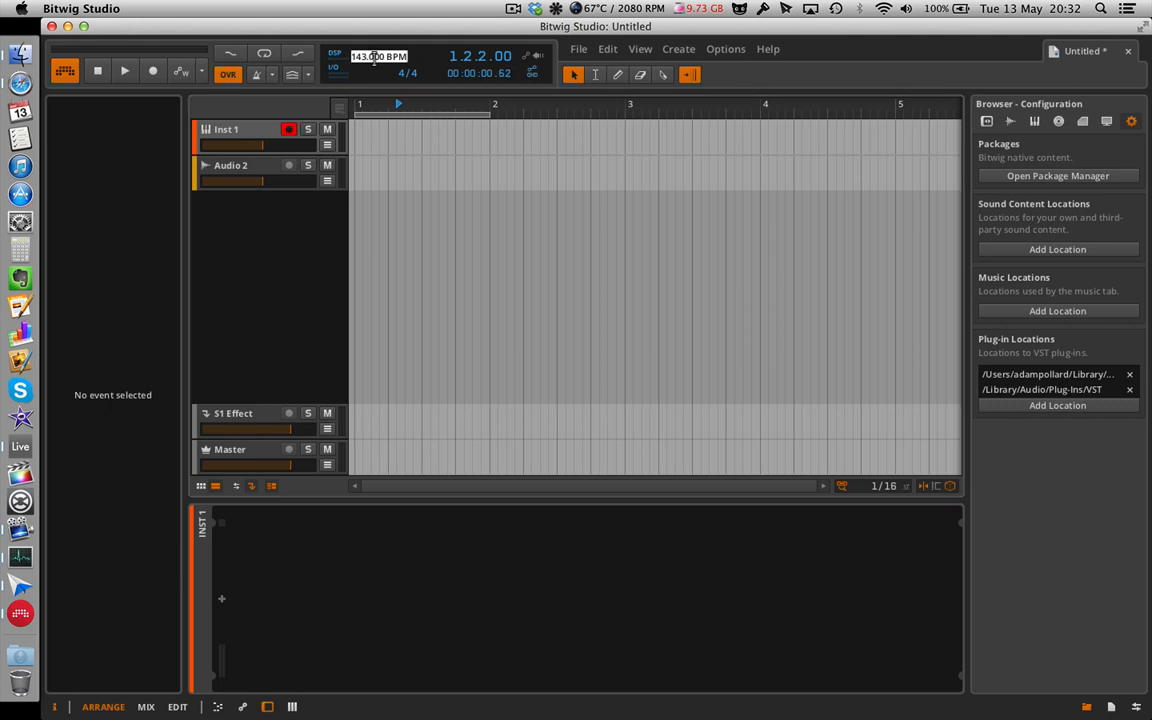
pyautogui.click(363, 56)
pyautogui.press('BackSpace')
pyautogui.press('BackSpace')
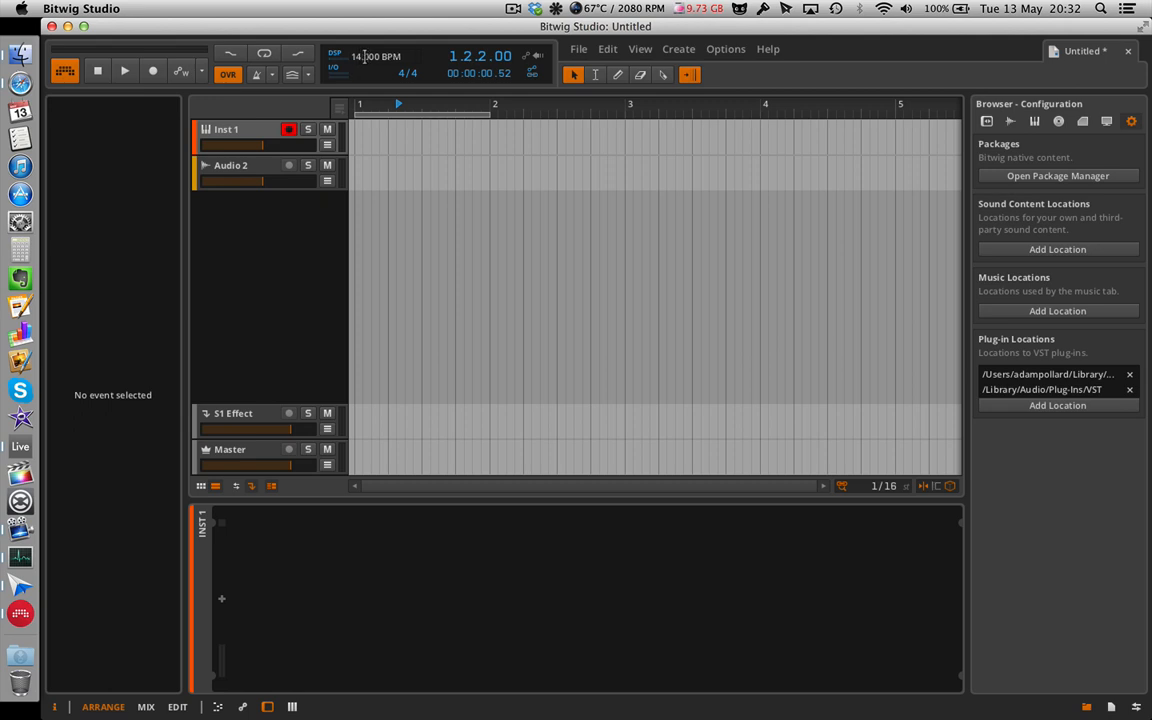
pyautogui.write('209')
pyautogui.press('Return')
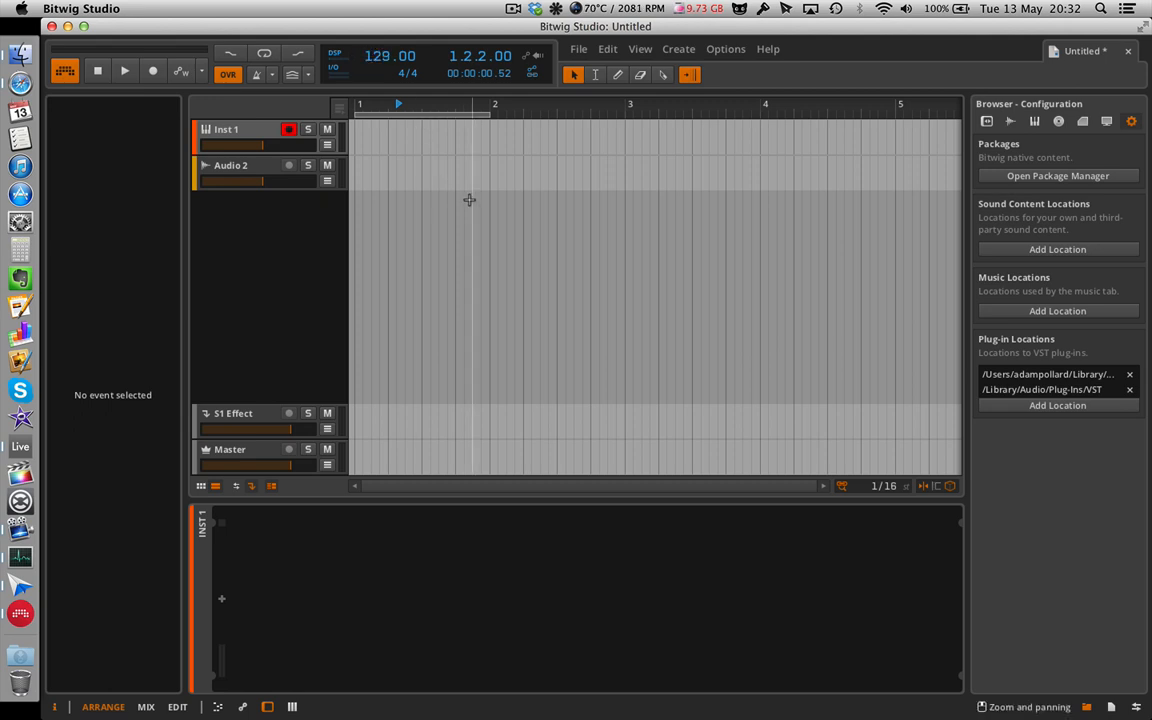
# - Look over the file and view options, and hide the Inspector panel and show it again
pyautogui.click(582, 52)
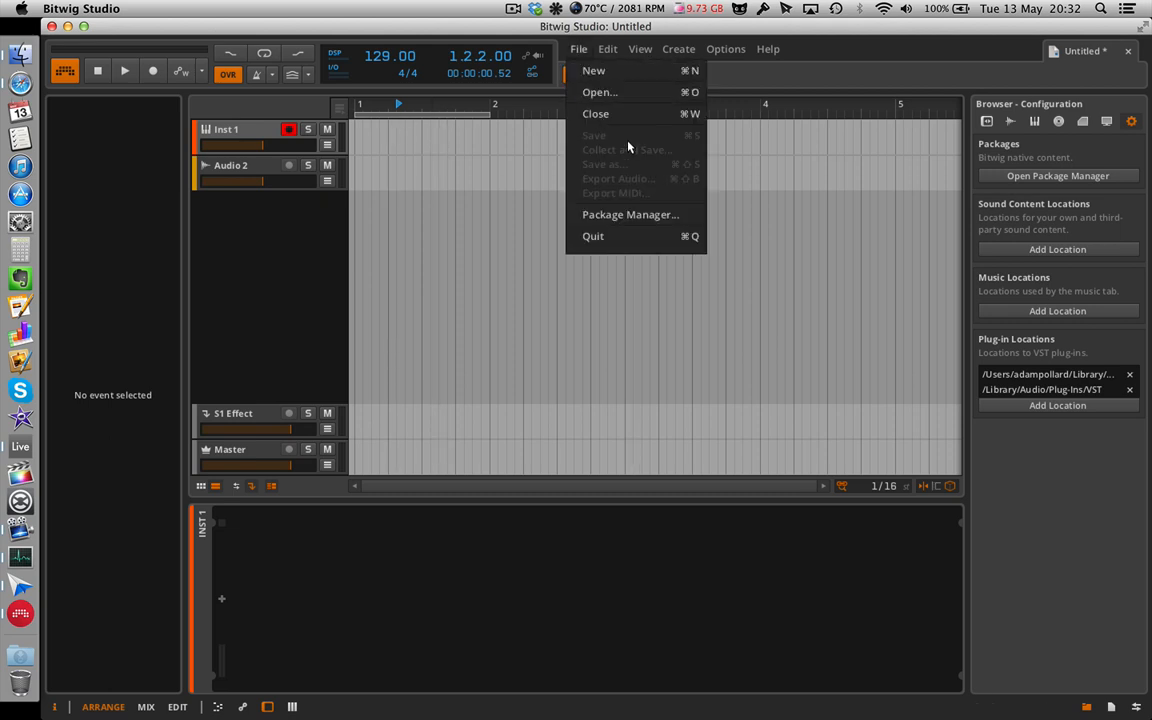
pyautogui.moveTo(632, 52)
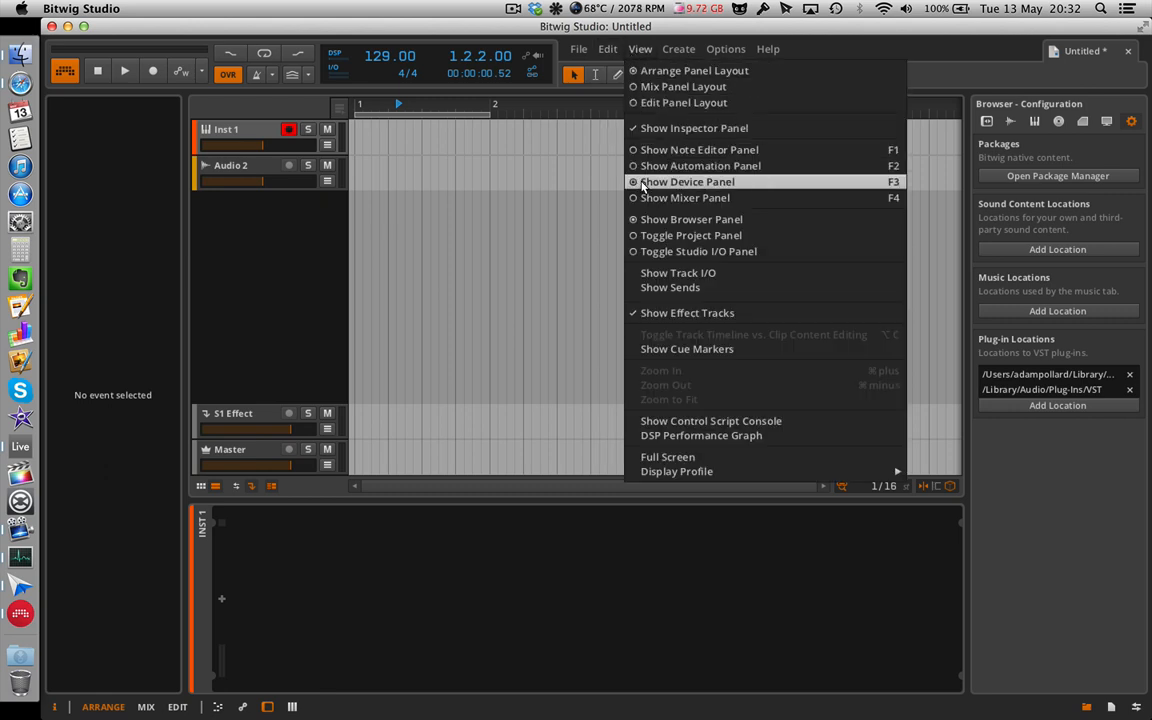
pyautogui.click(632, 128)
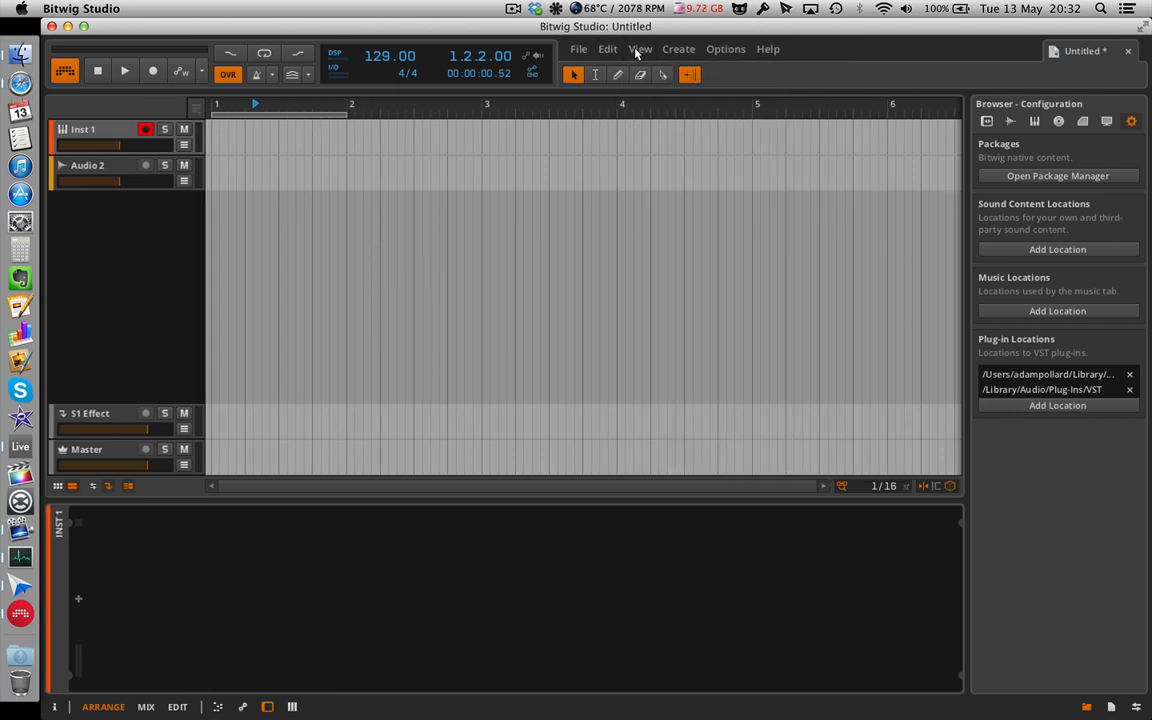
pyautogui.click(638, 48)
pyautogui.click(669, 128)
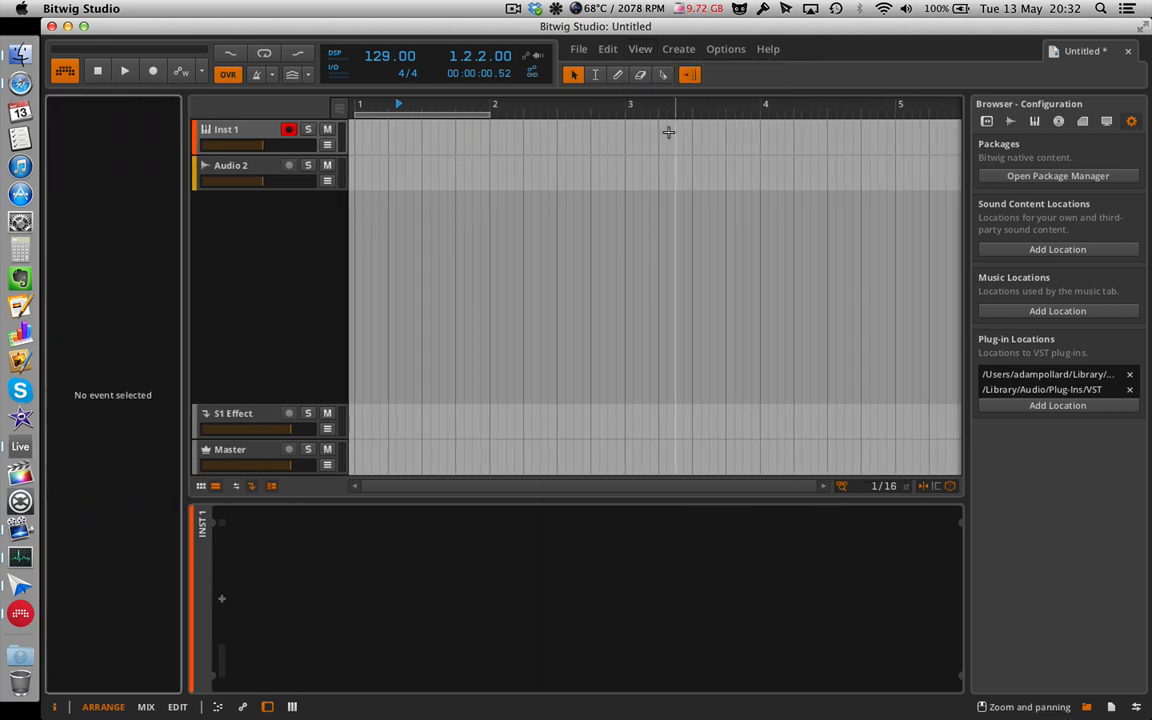
# - Examine the inspector settings of the S1 Effect, Master, Inst 1 and Audio 2 tracks
pyautogui.click(245, 420)
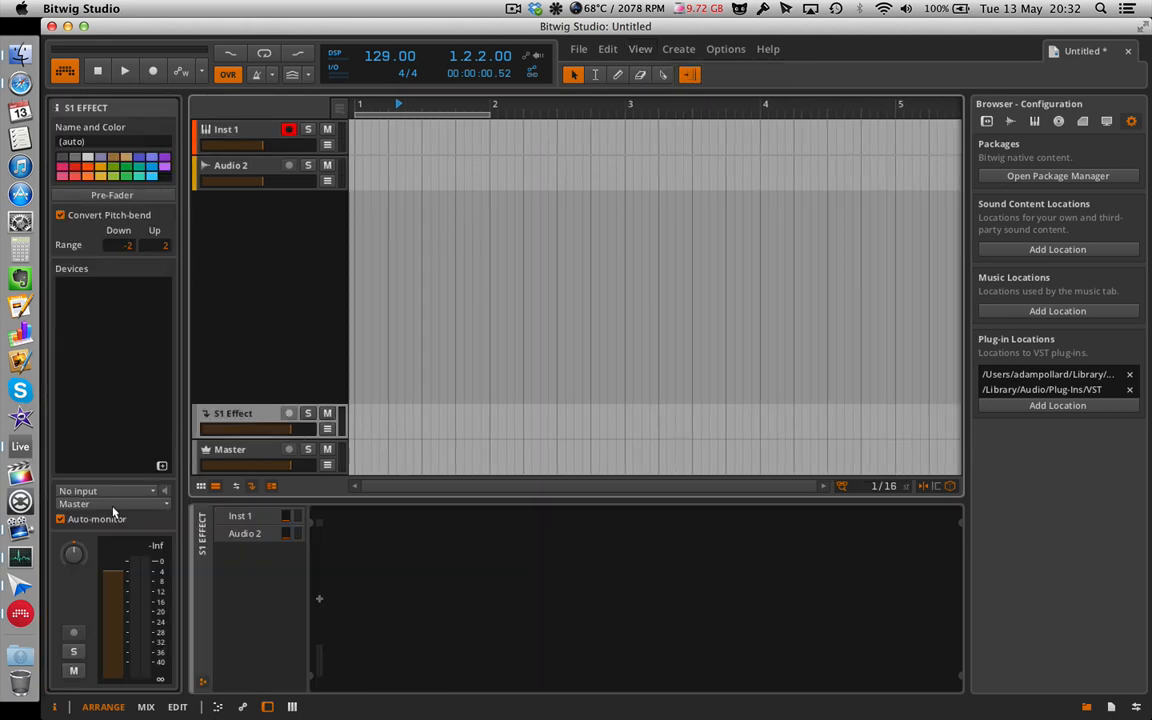
pyautogui.click(235, 452)
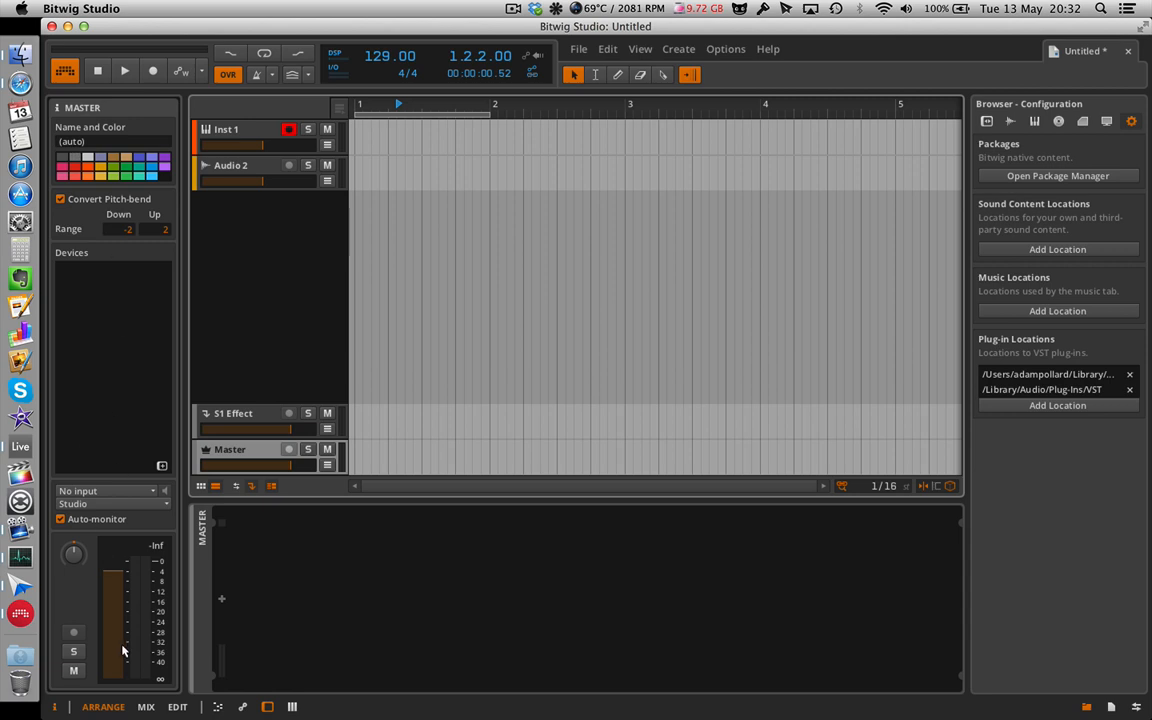
pyautogui.click(251, 416)
pyautogui.click(228, 121)
pyautogui.click(241, 170)
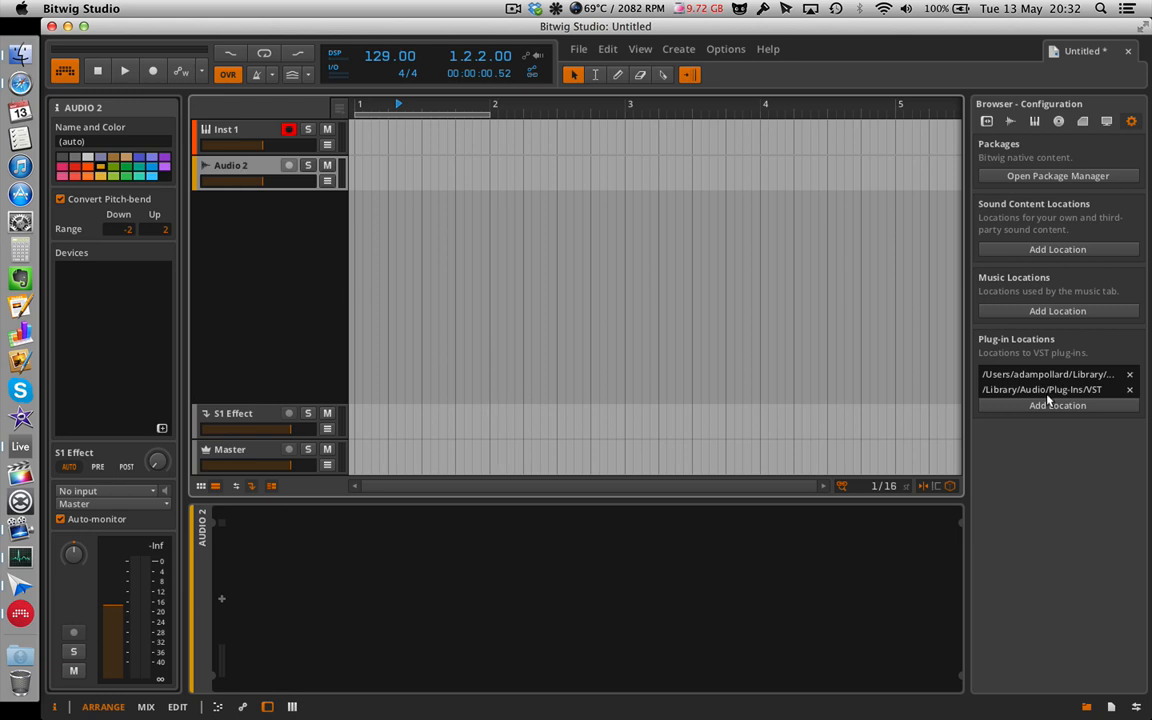
# - Browse the Bitwig devices and the installed VST plug-ins in the Devices and Presets browser
pyautogui.click(986, 121)
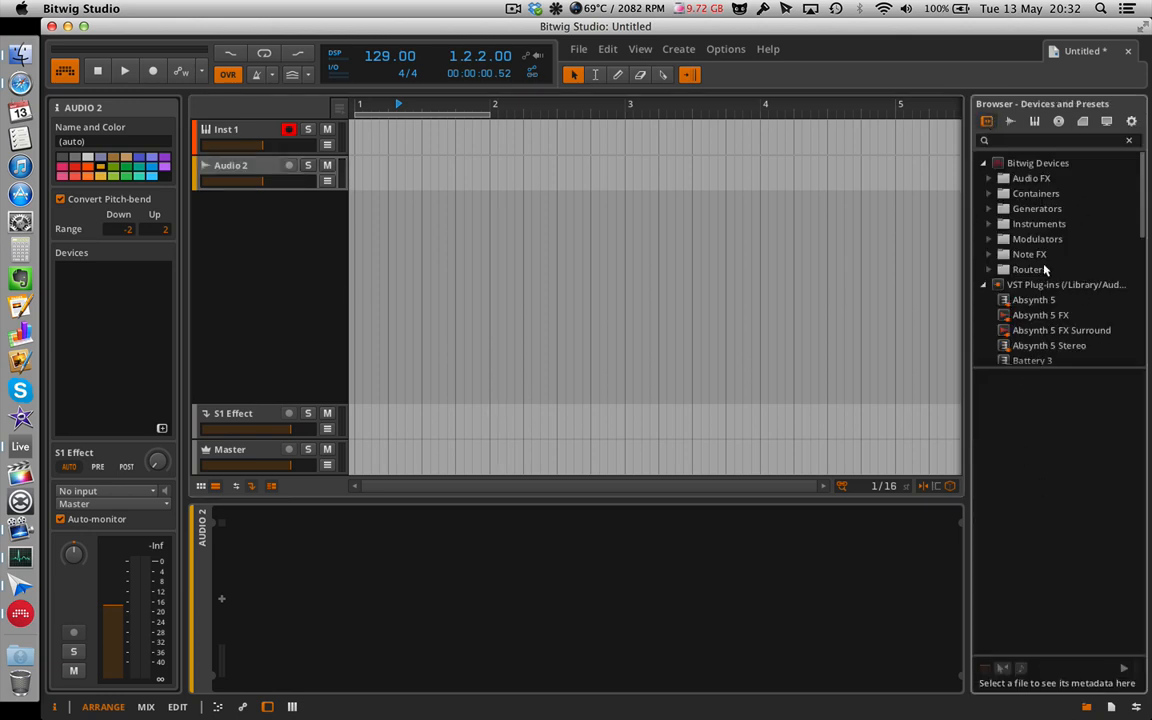
pyautogui.scroll(-5, 1045, 270)
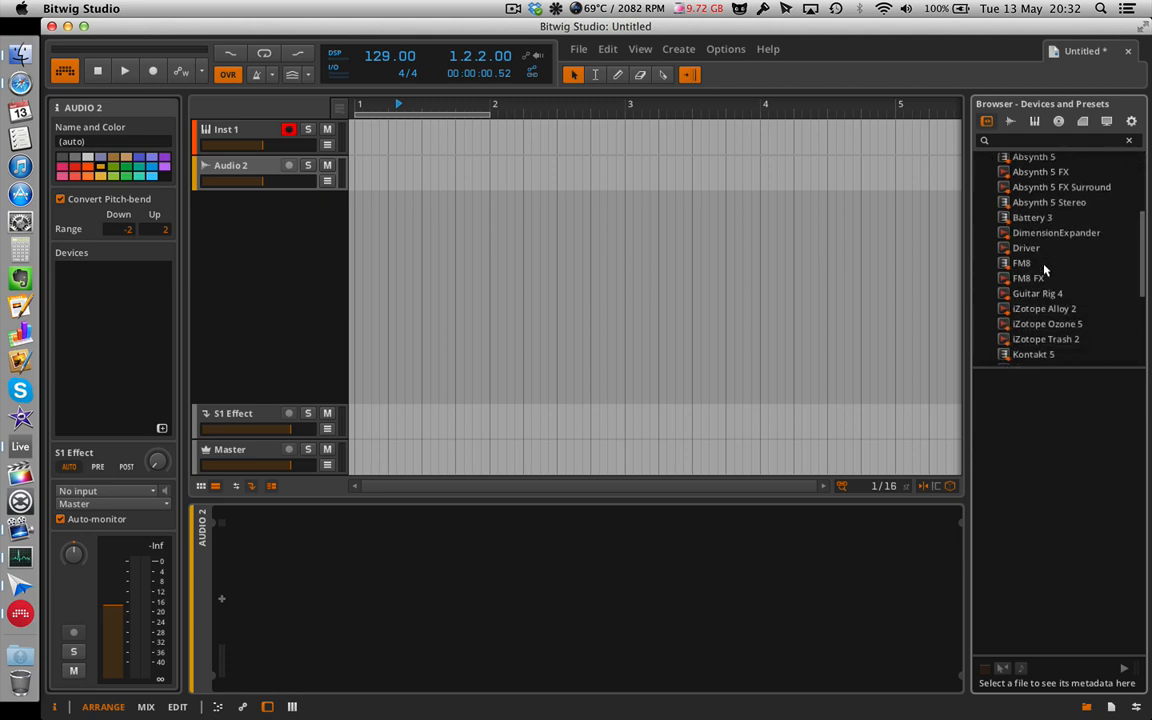
pyautogui.scroll(-5, 1044, 268)
pyautogui.scroll(10, 1044, 268)
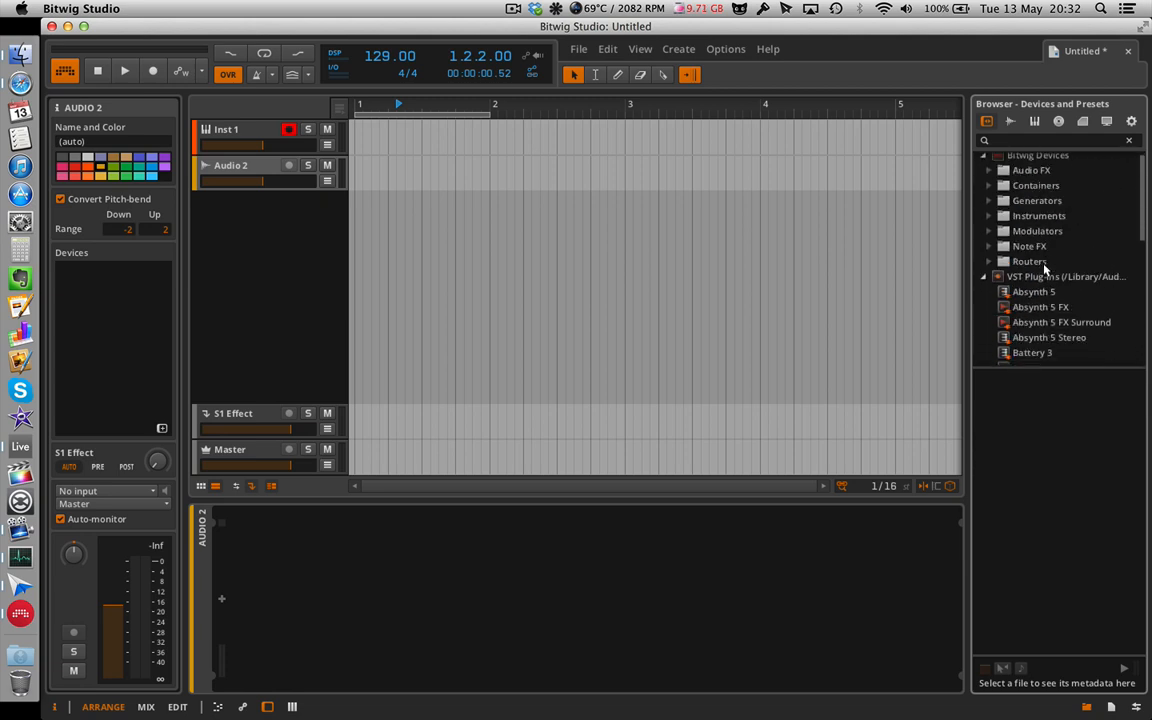
# - Look through the browser's Samples, Multisamples, Music, Clips, Files and Configuration categories
pyautogui.click(1010, 120)
pyautogui.click(1028, 120)
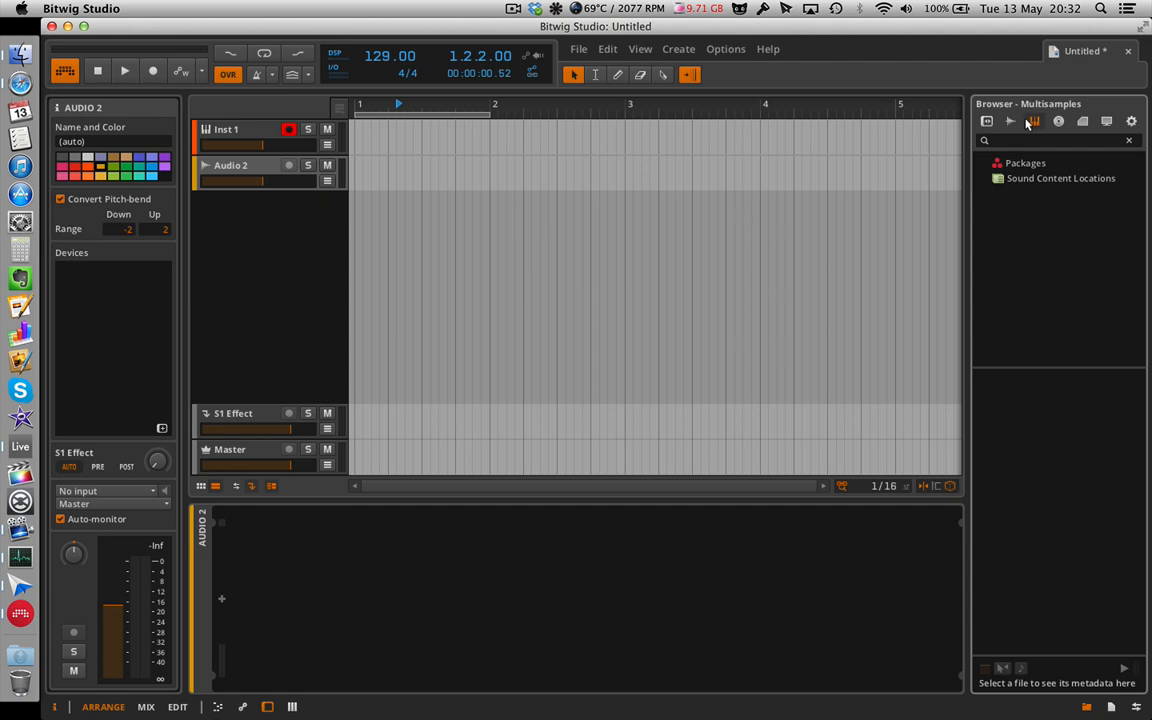
pyautogui.click(1058, 121)
pyautogui.click(1078, 121)
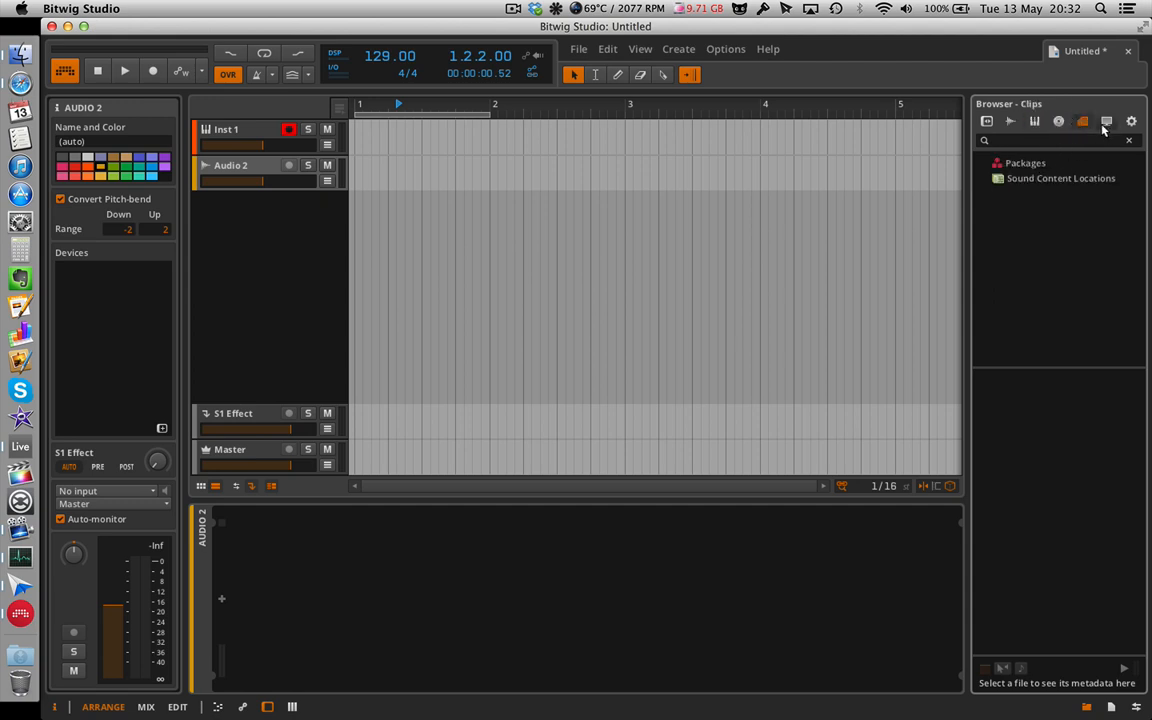
pyautogui.click(1106, 122)
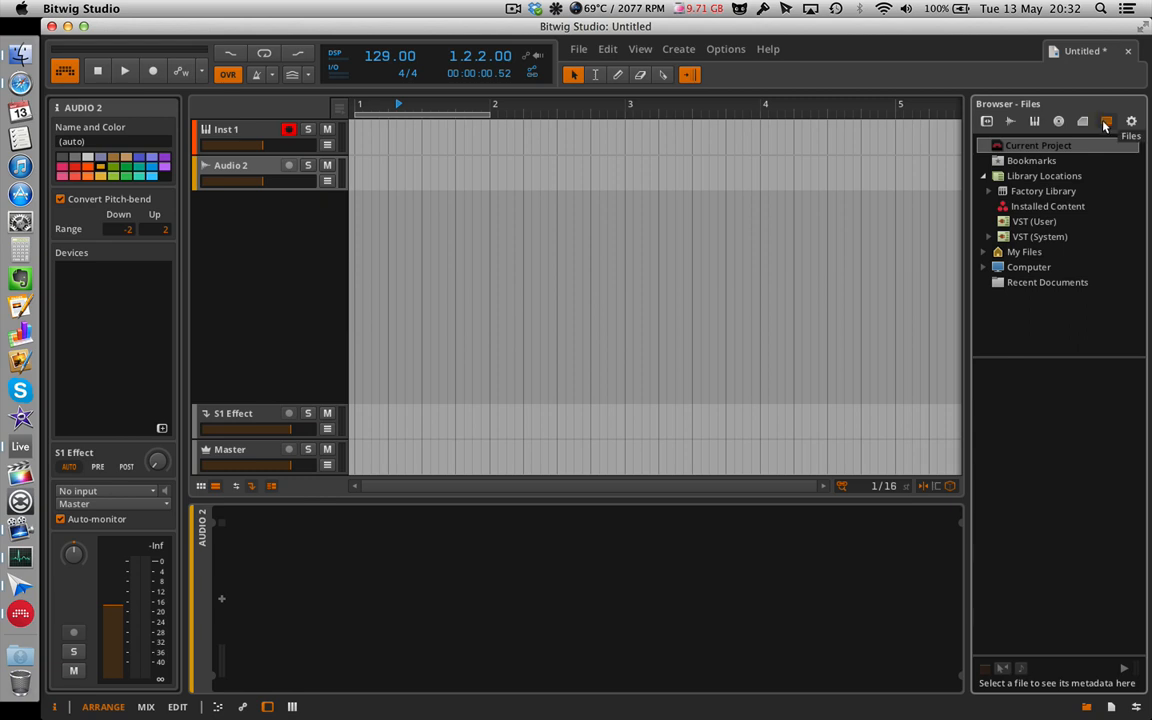
pyautogui.click(1128, 121)
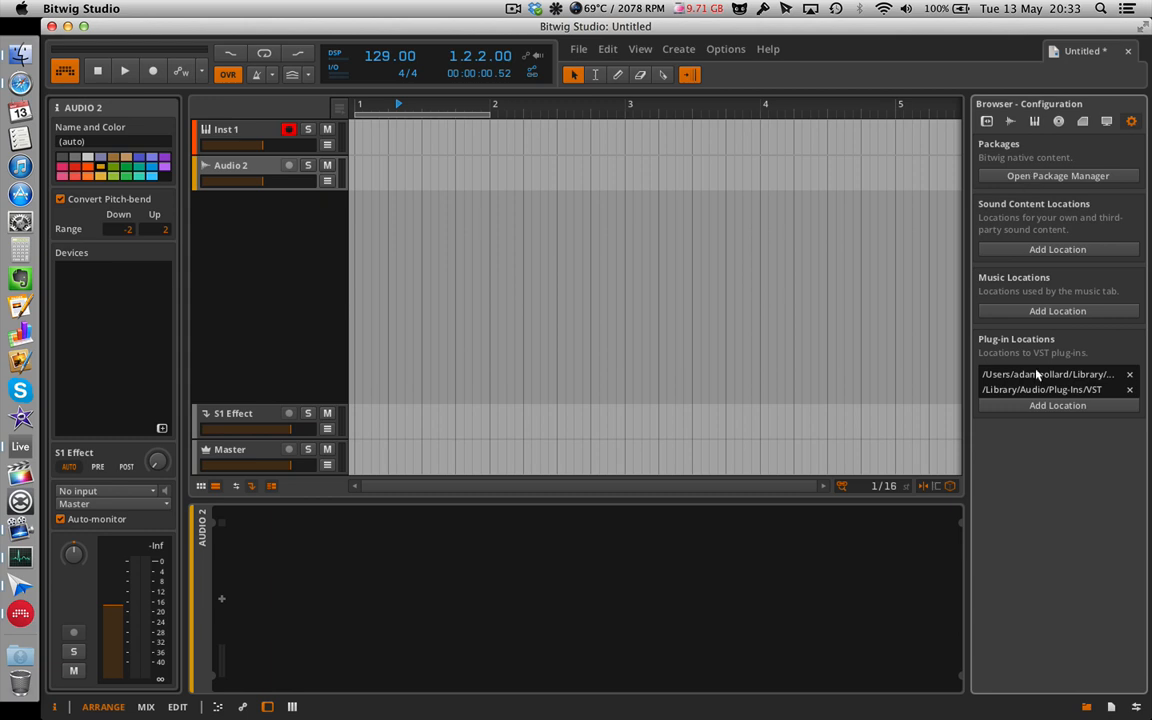
pyautogui.click(1099, 121)
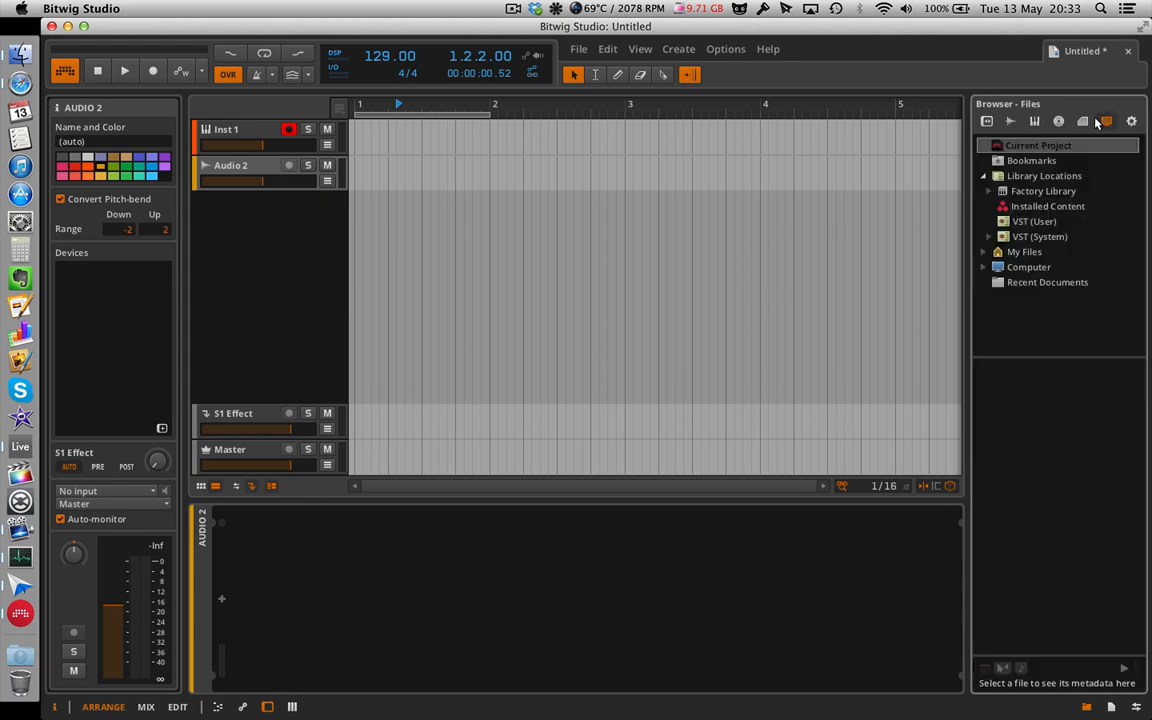
pyautogui.click(1034, 121)
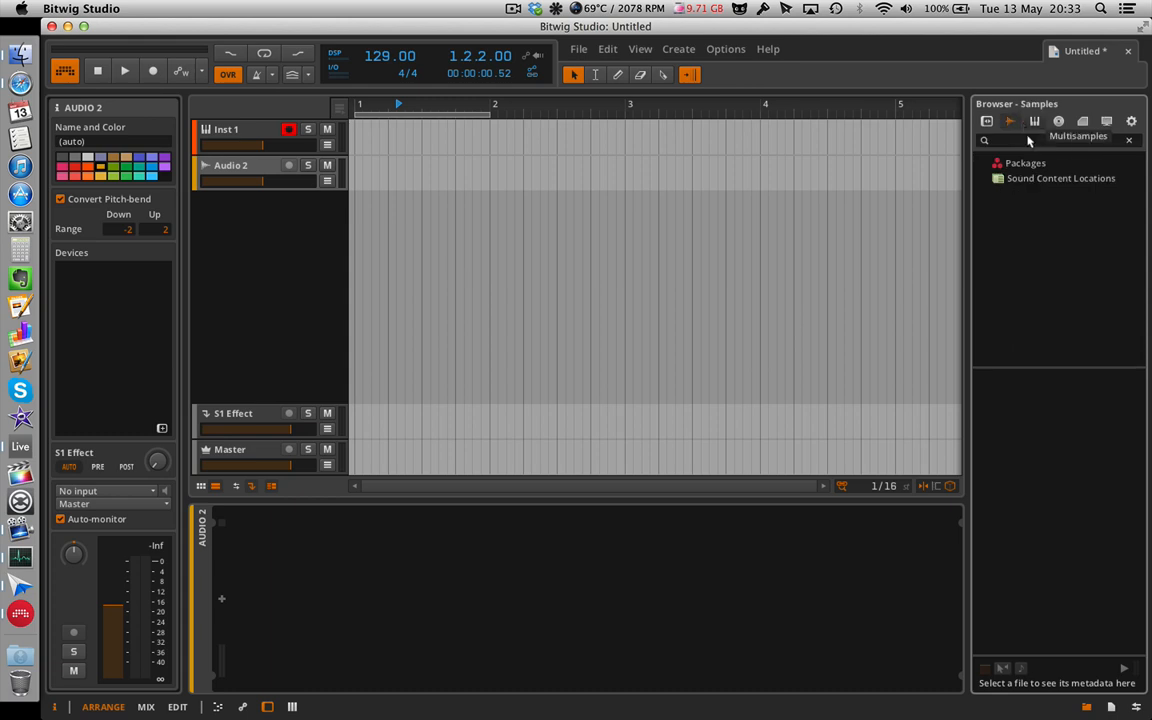
pyautogui.click(1010, 121)
# - Add the Massive VST synth from the device browser as a new track and reposition its plug-in window
pyautogui.click(987, 121)
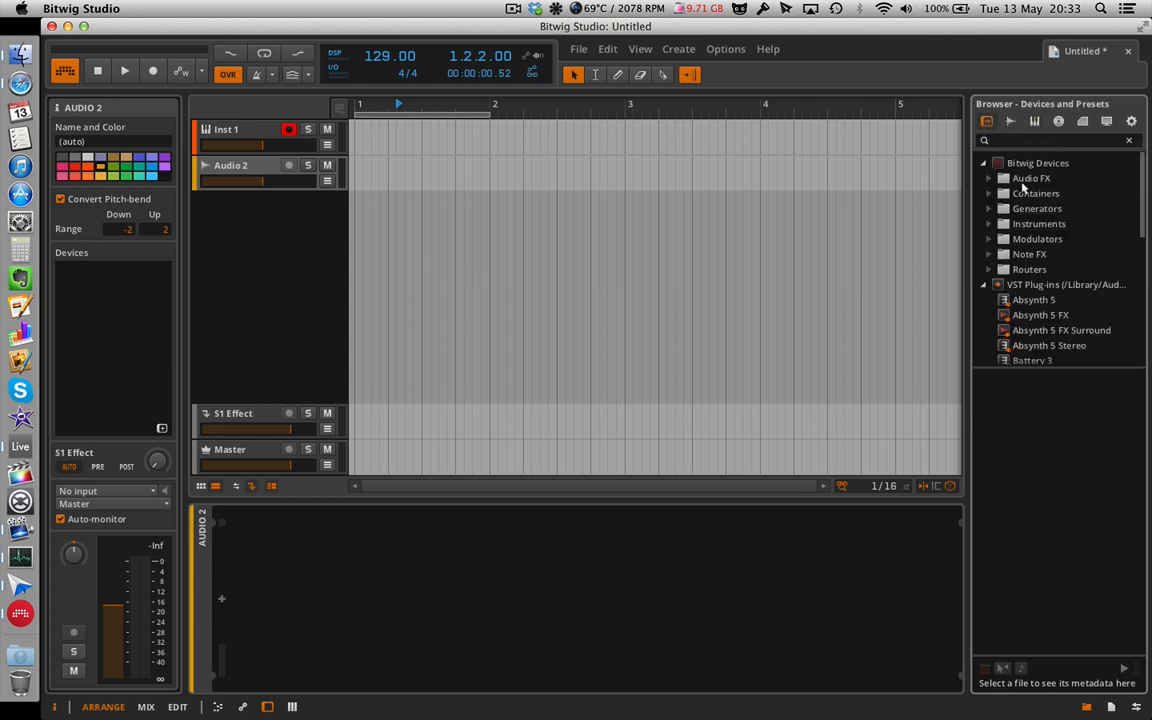
pyautogui.scroll(-5, 1034, 290)
pyautogui.scroll(-4, 1034, 290)
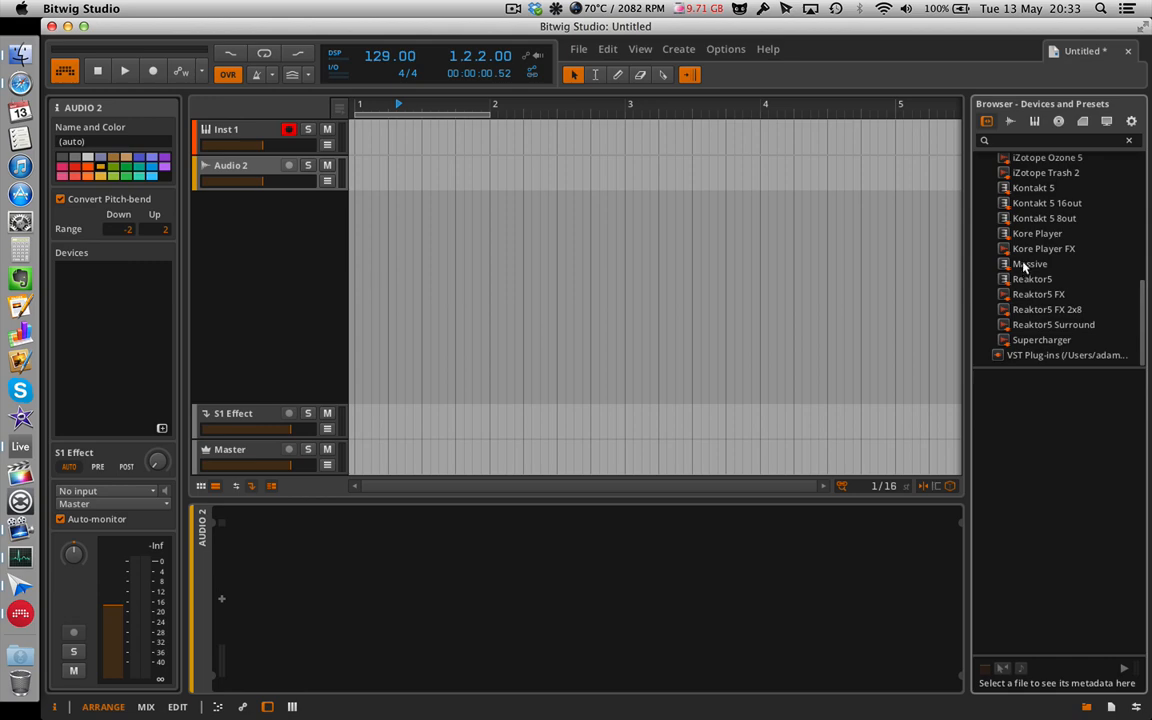
pyautogui.moveTo(1024, 266); pyautogui.dragTo(268, 253)
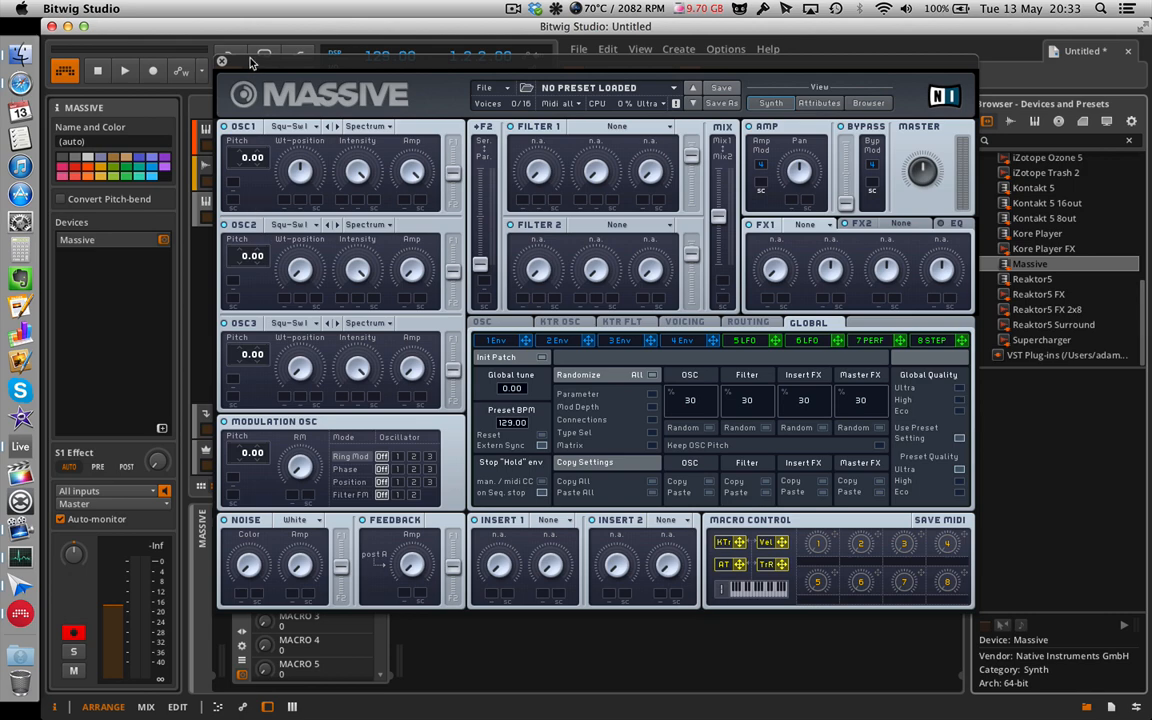
pyautogui.moveTo(226, 57); pyautogui.dragTo(248, 101)
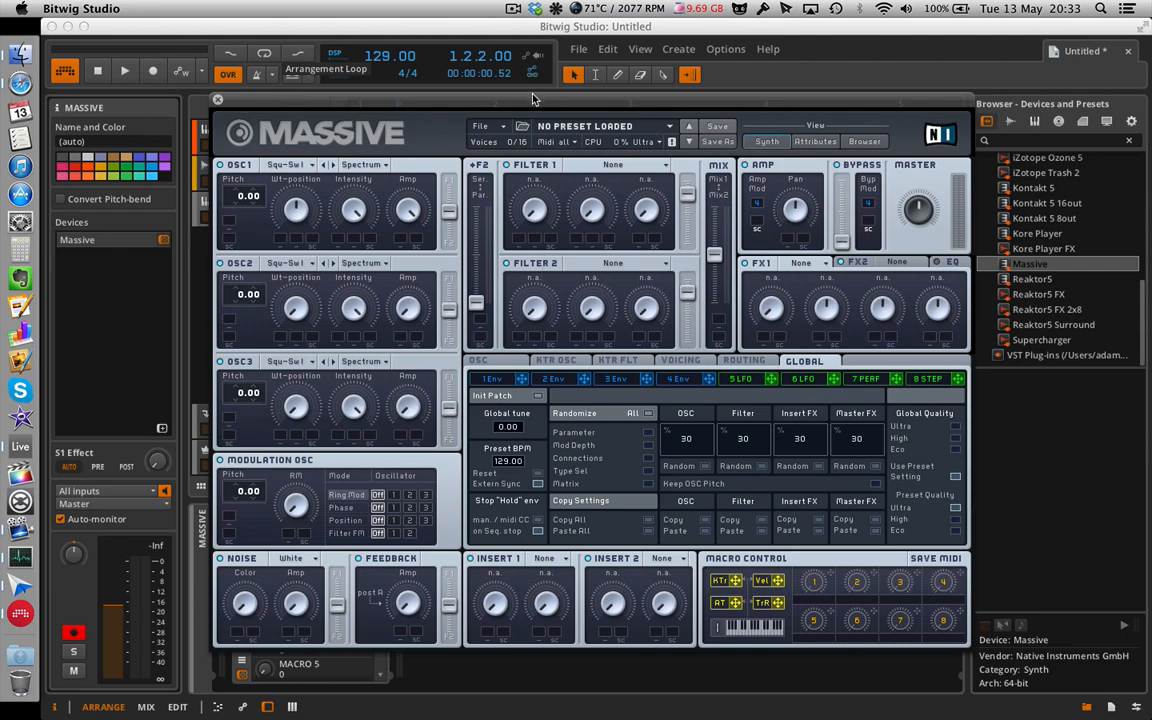
pyautogui.moveTo(488, 86); pyautogui.dragTo(515, 85)
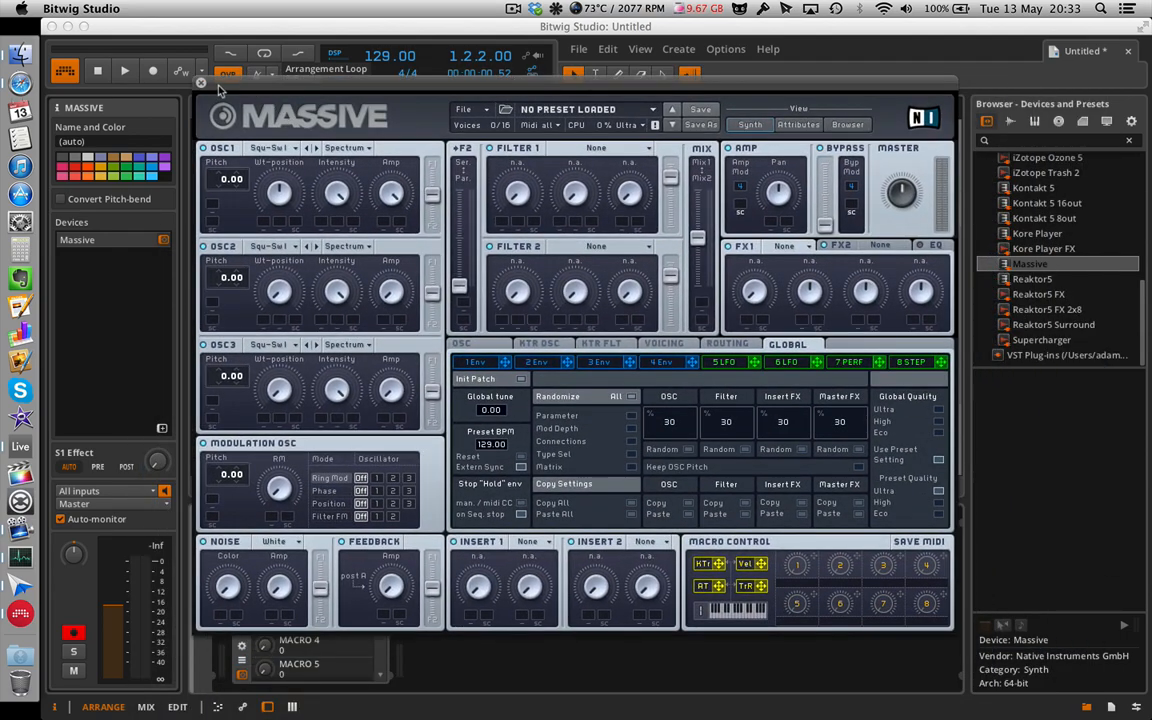
# - Load the sound file 7.nmsv from the "percussive synths FOR USING" folder into Massive and close the plug-in window
pyautogui.click(459, 100)
pyautogui.click(426, 115)
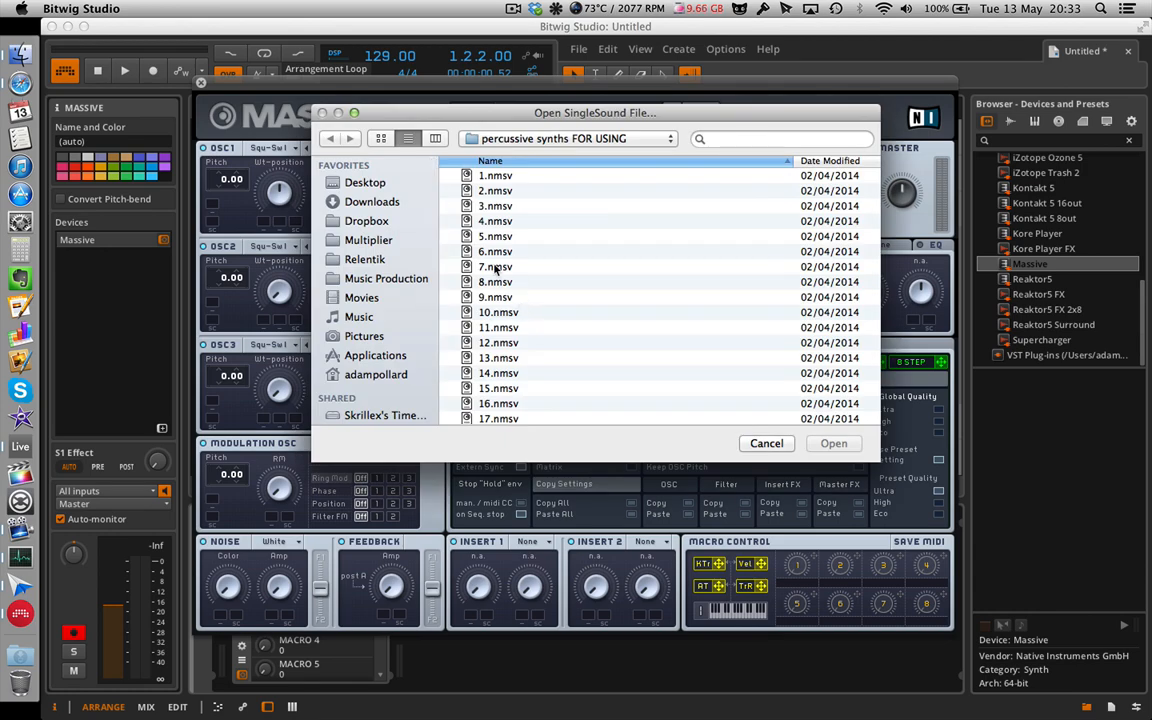
pyautogui.doubleClick(495, 267)
pyautogui.click(200, 82)
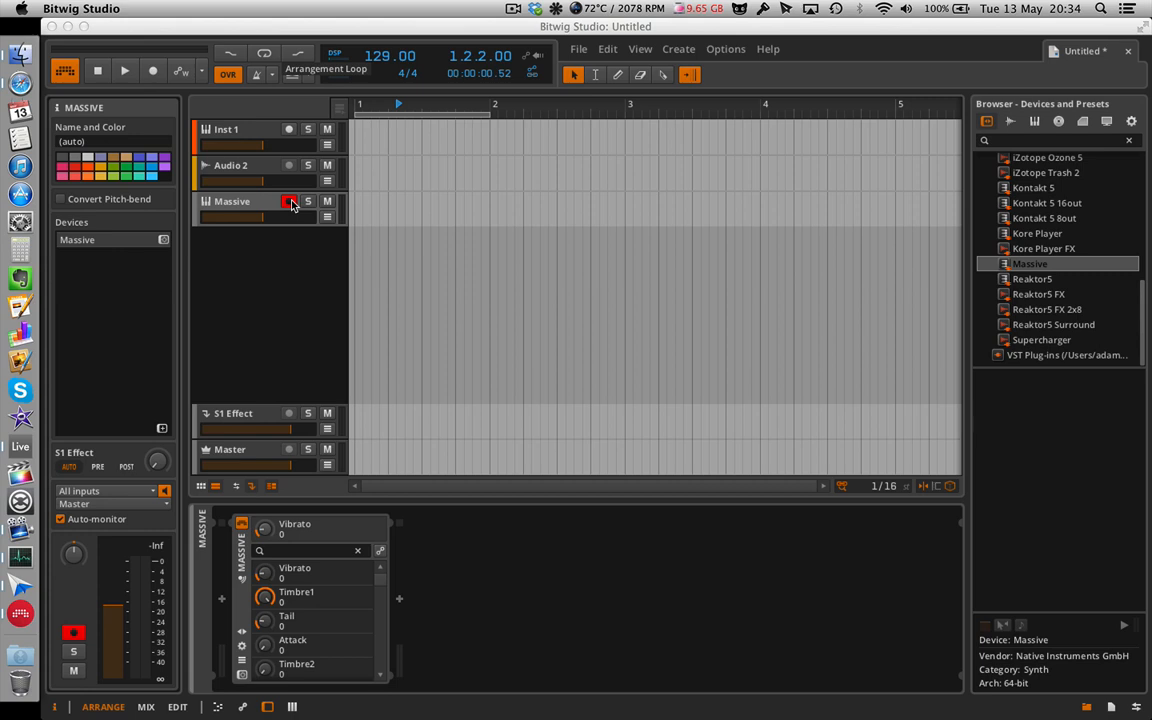
pyautogui.click(308, 30)
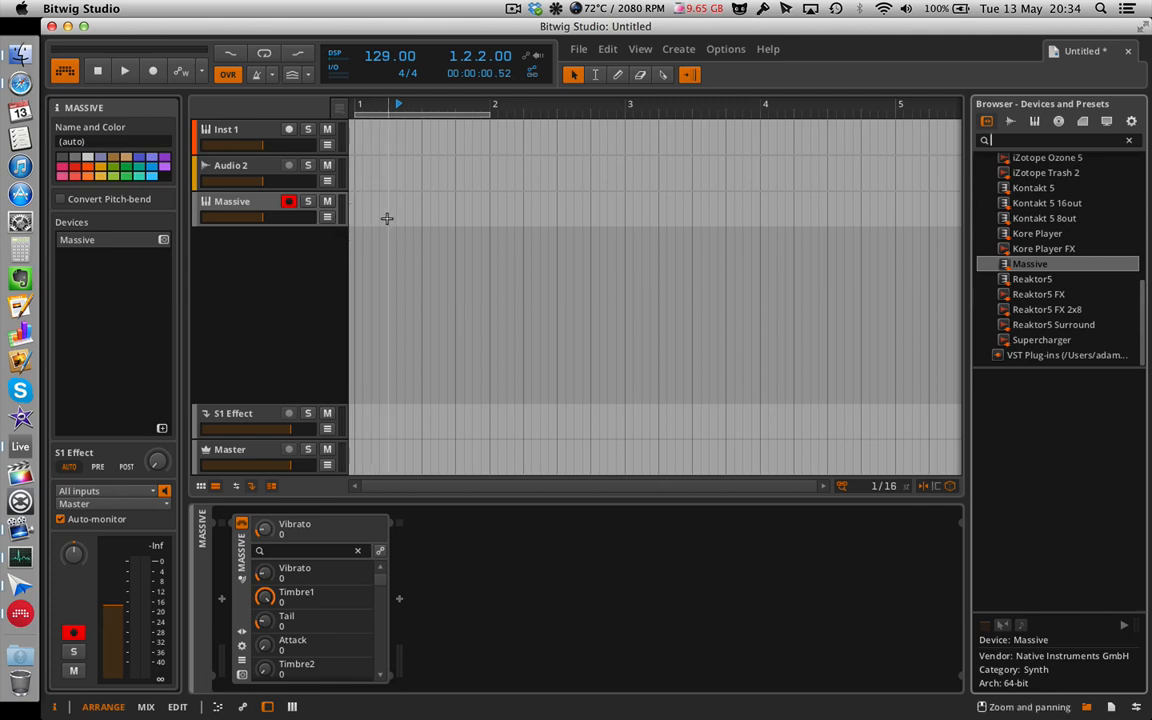
pyautogui.write('dddd')
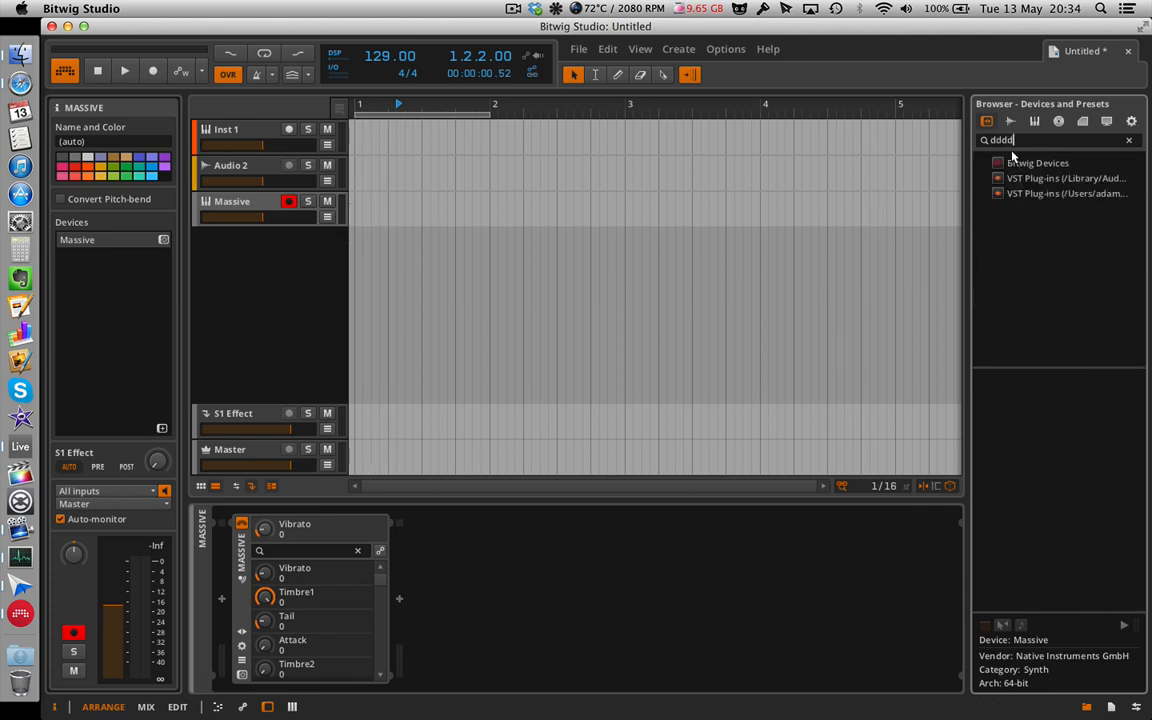
pyautogui.doubleClick(1025, 139)
pyautogui.press('BackSpace')
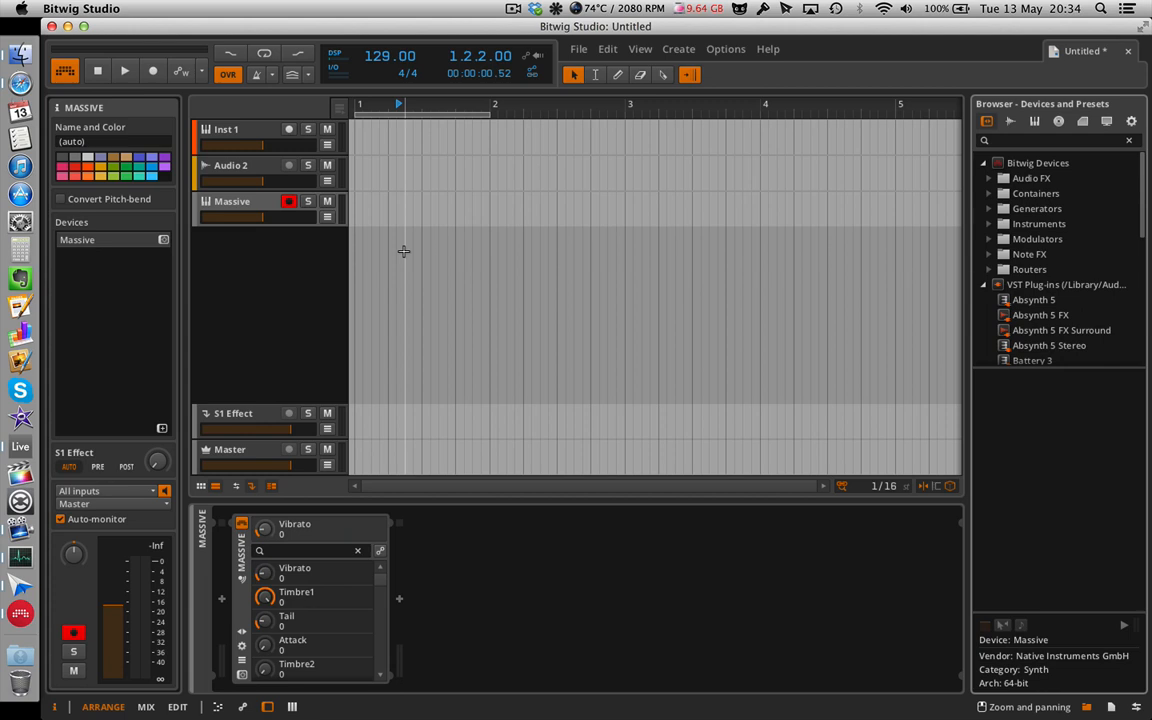
# - Hide the device panel and show it again, and switch the lower panel to the mixer
pyautogui.press('d')
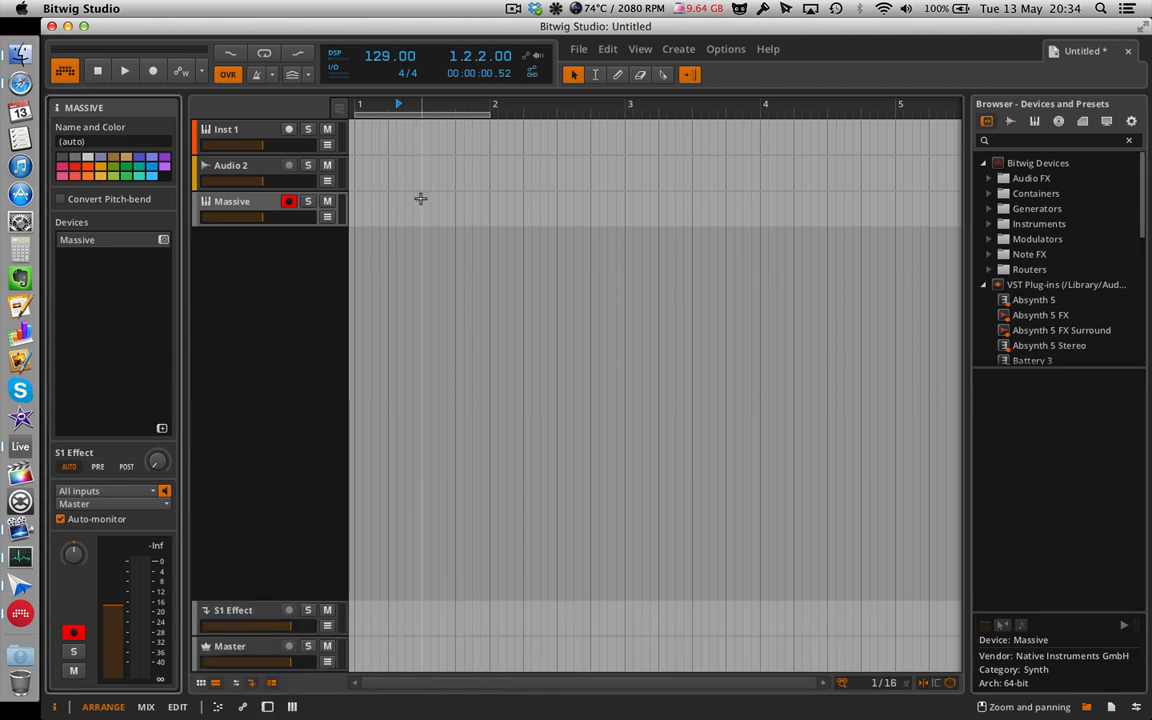
pyautogui.press('d')
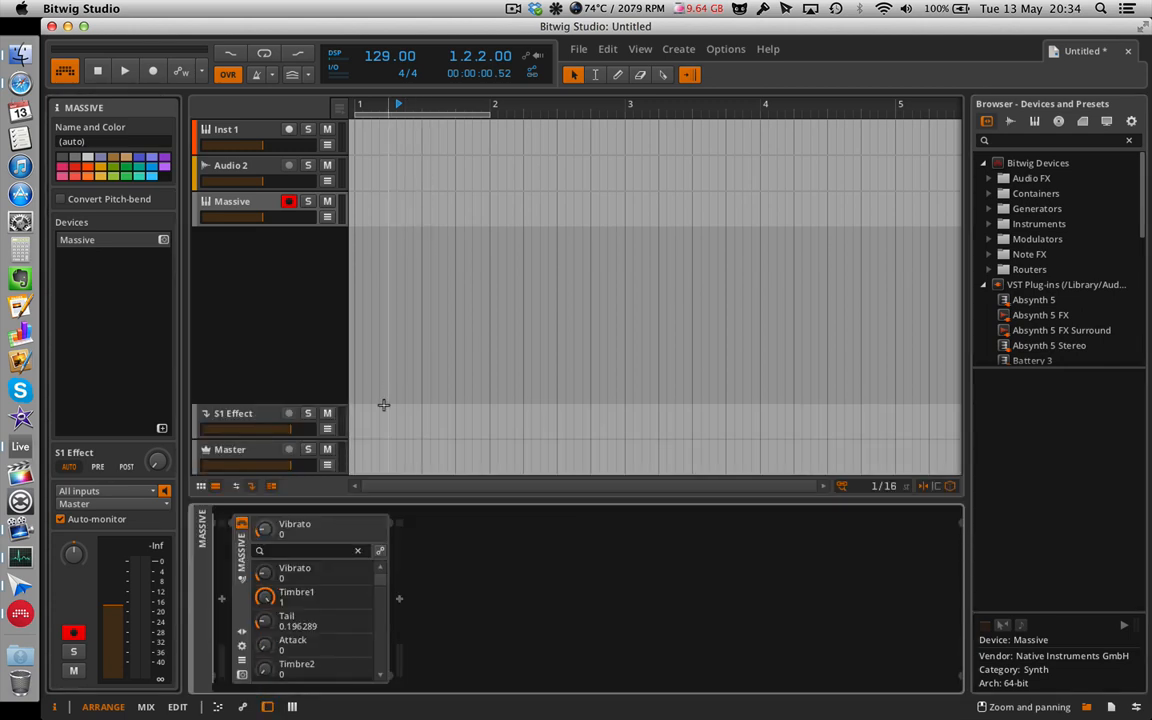
pyautogui.click(291, 707)
pyautogui.click(291, 707)
pyautogui.click(291, 707)
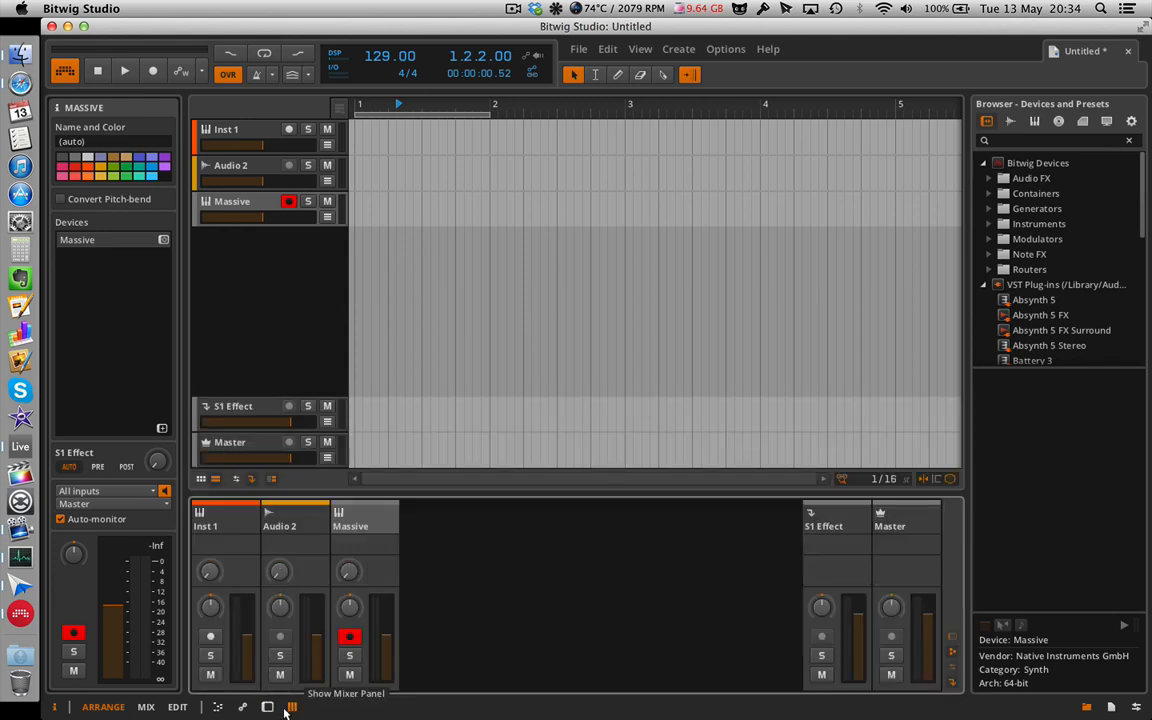
# - Compare the Massive track's note and automation editors, leave the note editor open, and disarm recording on the track
pyautogui.click(217, 707)
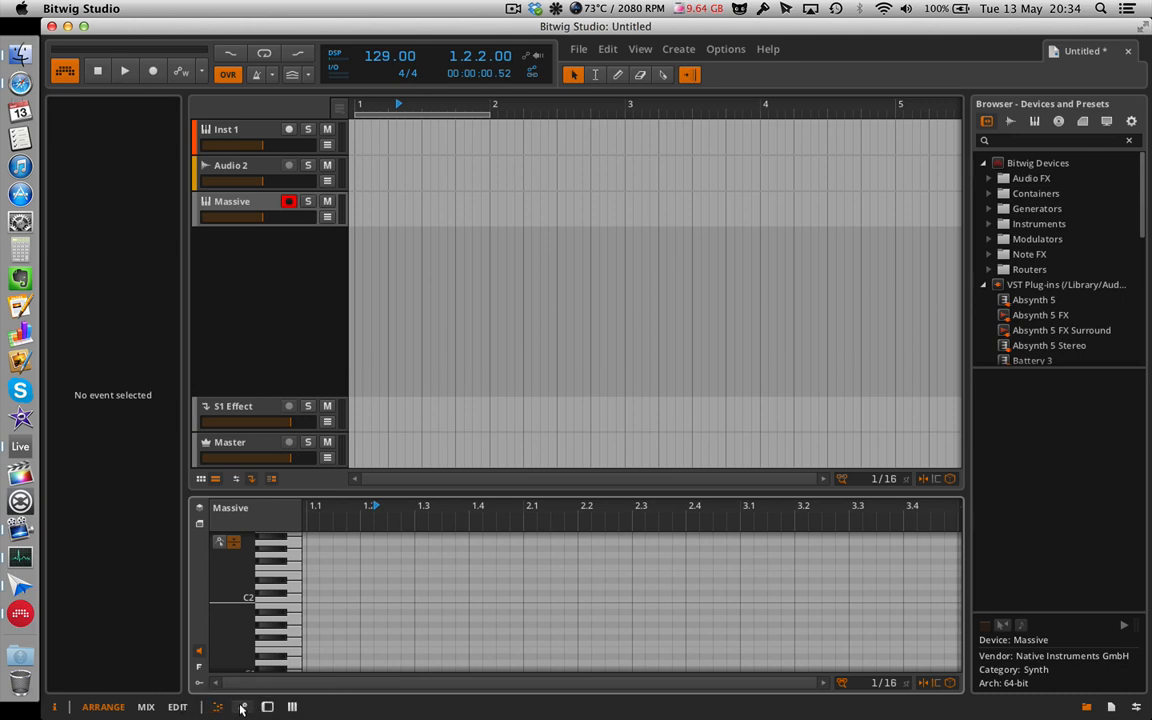
pyautogui.click(241, 707)
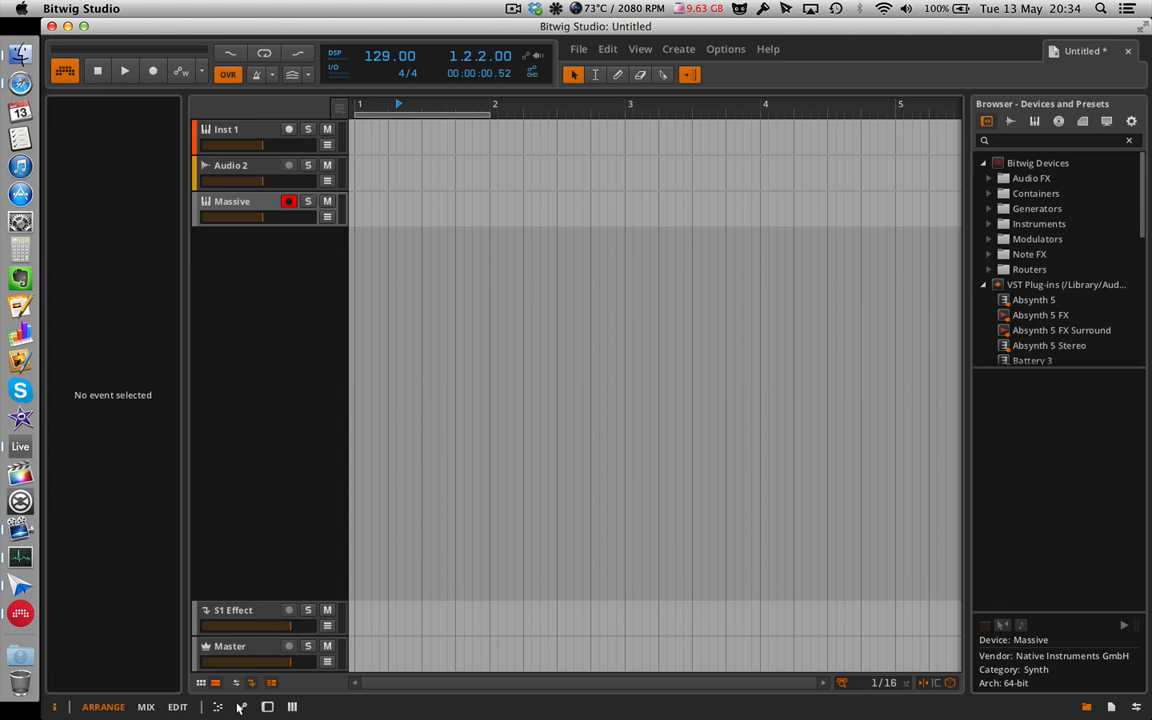
pyautogui.click(241, 707)
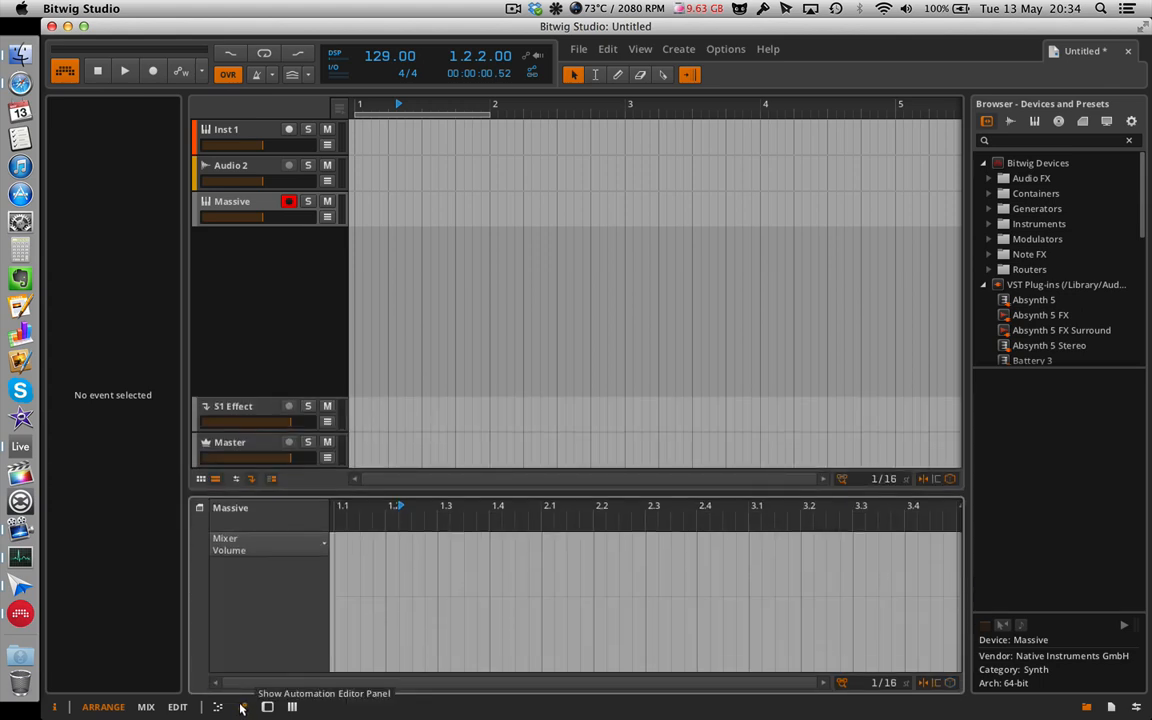
pyautogui.click(217, 707)
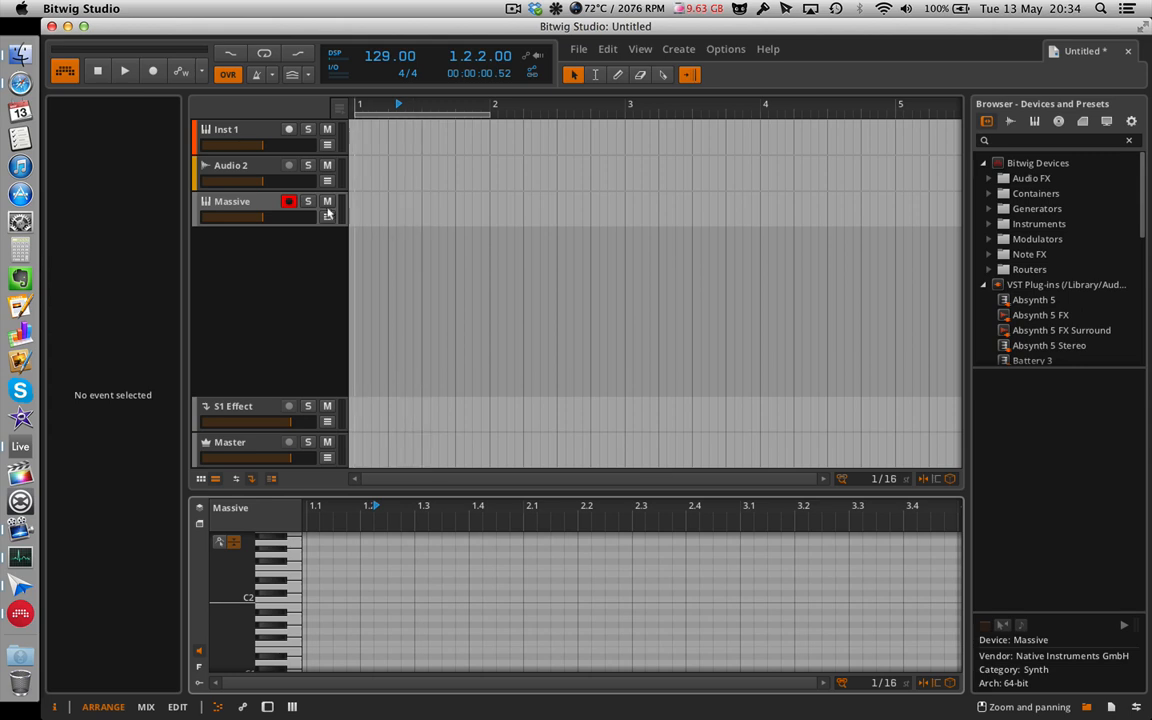
pyautogui.click(285, 202)
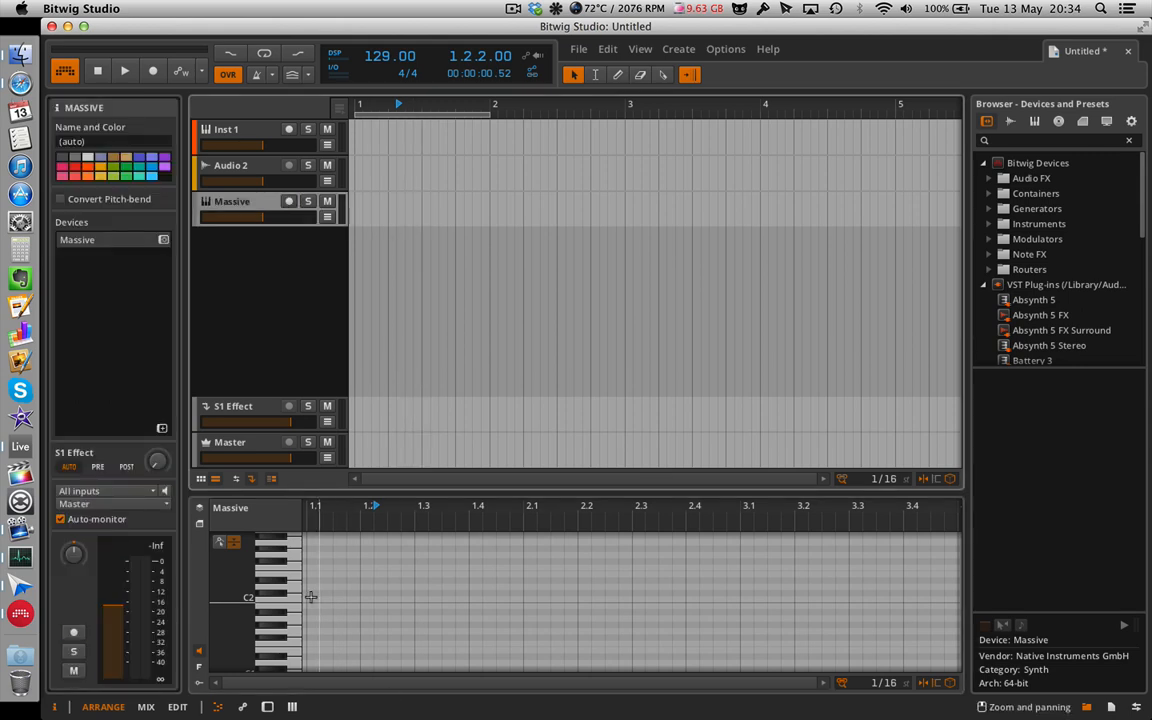
pyautogui.scroll(3, 329, 589)
pyautogui.write('bbb')
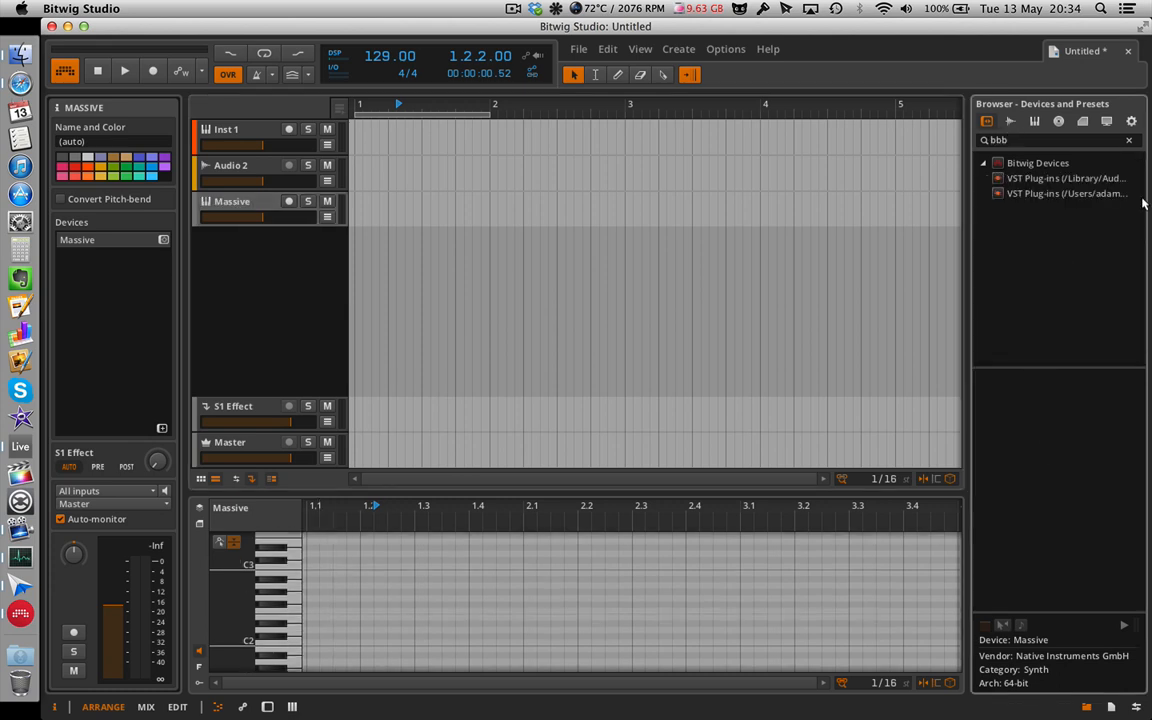
pyautogui.click(1129, 140)
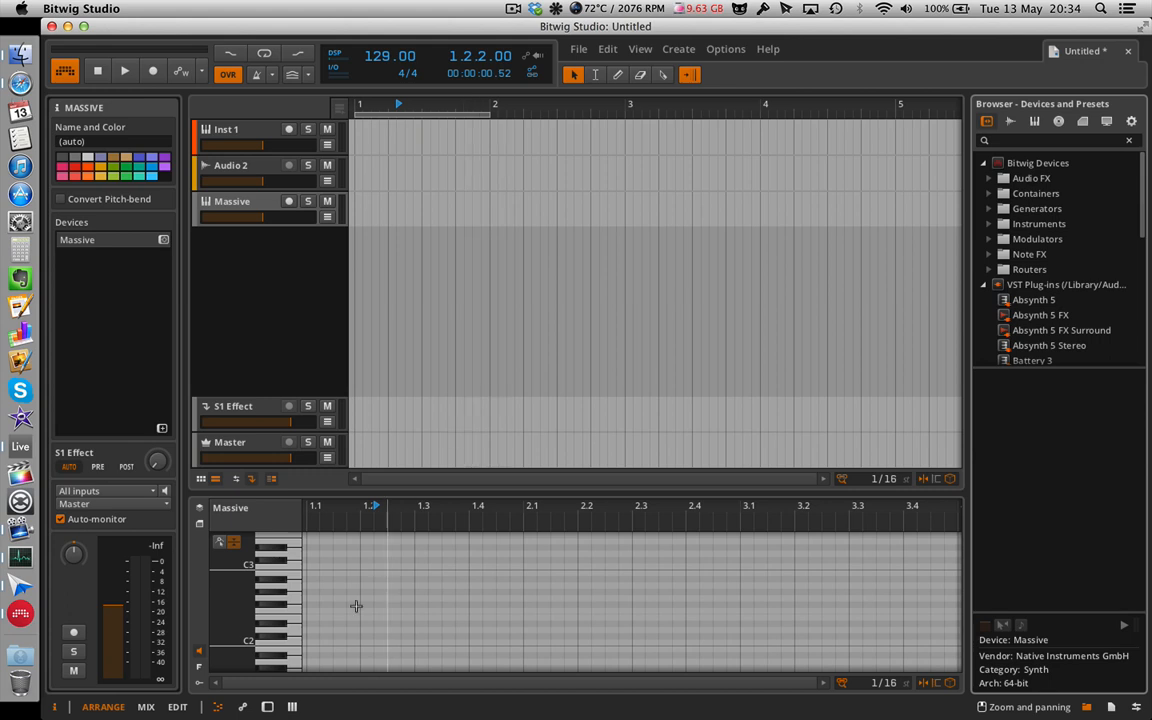
# - Draw three ascending one-beat notes on the Massive track, from F#2 at 1.1.1 to A#2 at 1.4.1
pyautogui.doubleClick(314, 606)
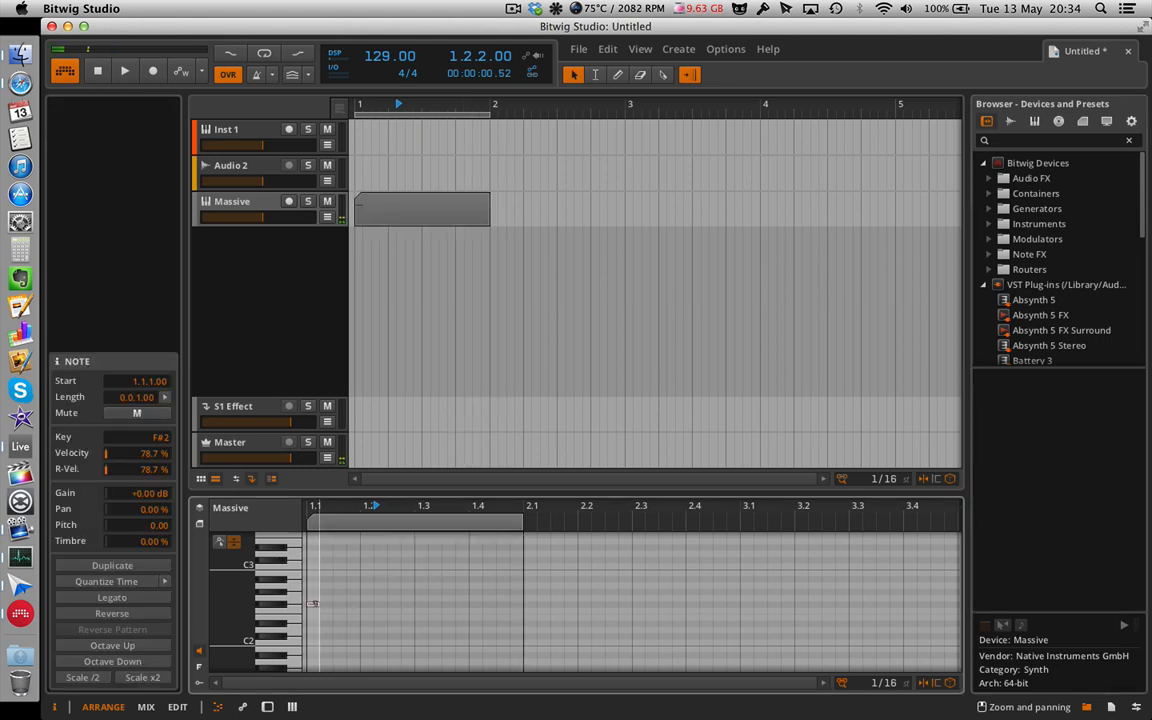
pyautogui.moveTo(316, 604); pyautogui.dragTo(360, 603)
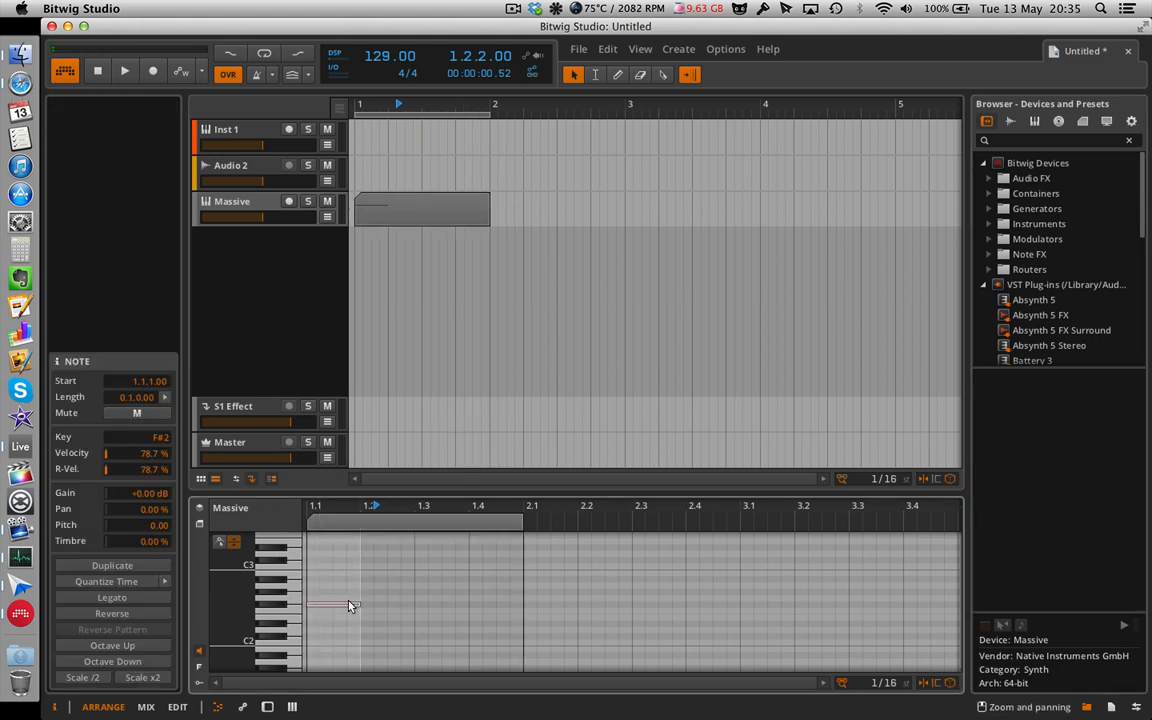
pyautogui.doubleClick(406, 593)
pyautogui.doubleClick(470, 580)
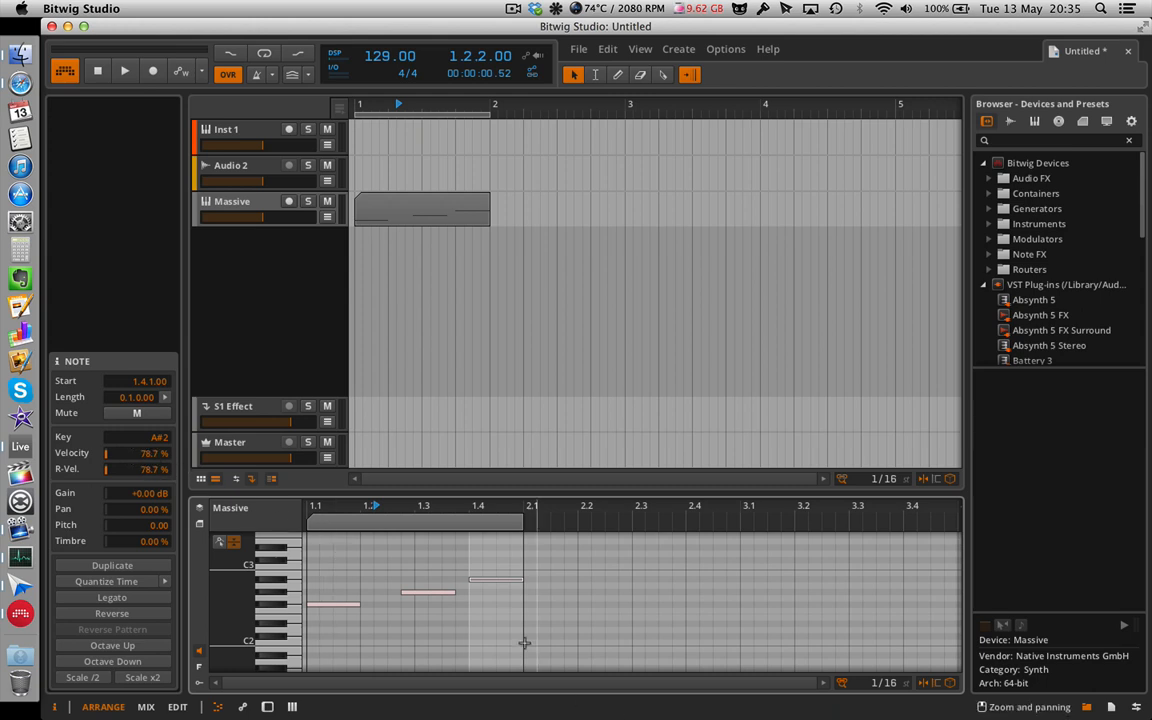
# - Play the Massive clip back twice and delete all three of its notes
pyautogui.press('space')
pyautogui.press('space')
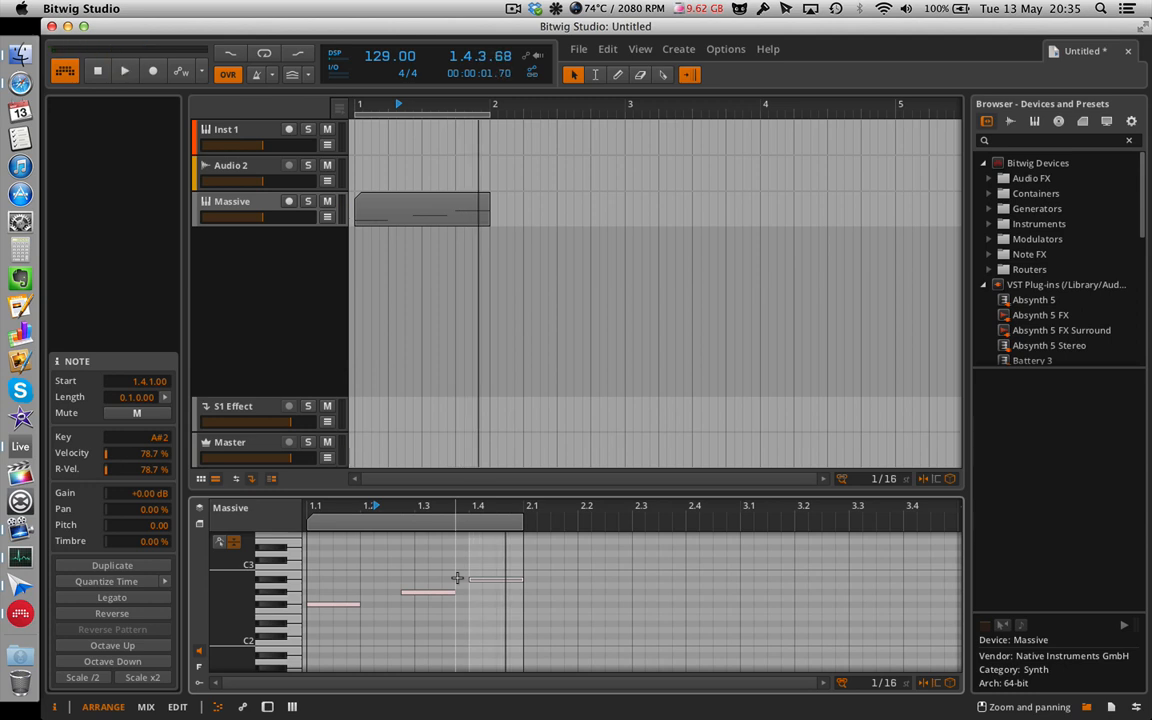
pyautogui.press('space')
pyautogui.press('space')
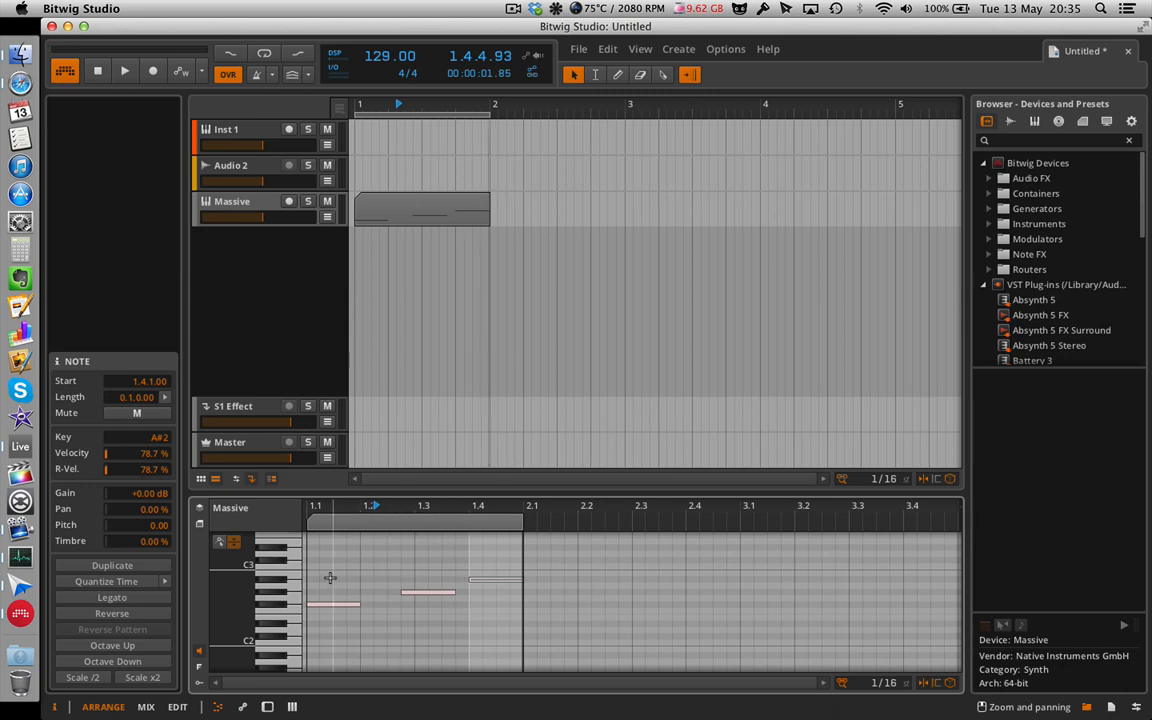
pyautogui.moveTo(330, 577); pyautogui.dragTo(478, 622)
pyautogui.press('Delete')
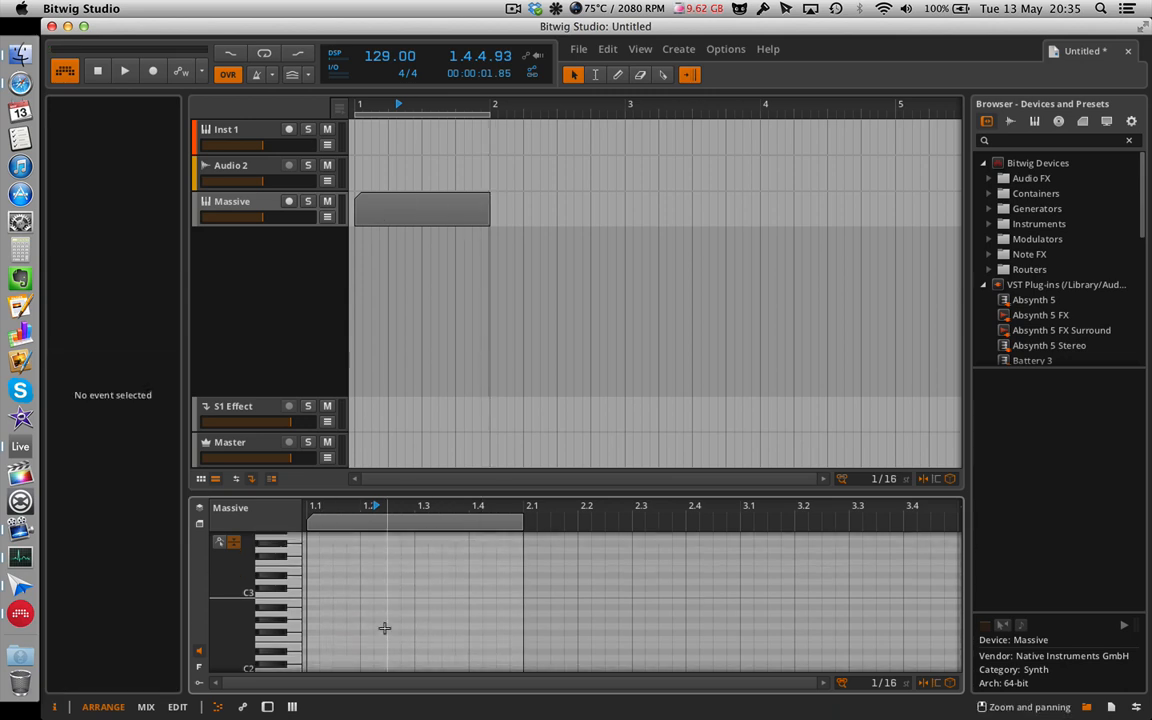
# - Draw a one-beat note on the Massive track and move it to F#3 at 1.1.1
pyautogui.scroll(1, 384, 628)
pyautogui.doubleClick(334, 557)
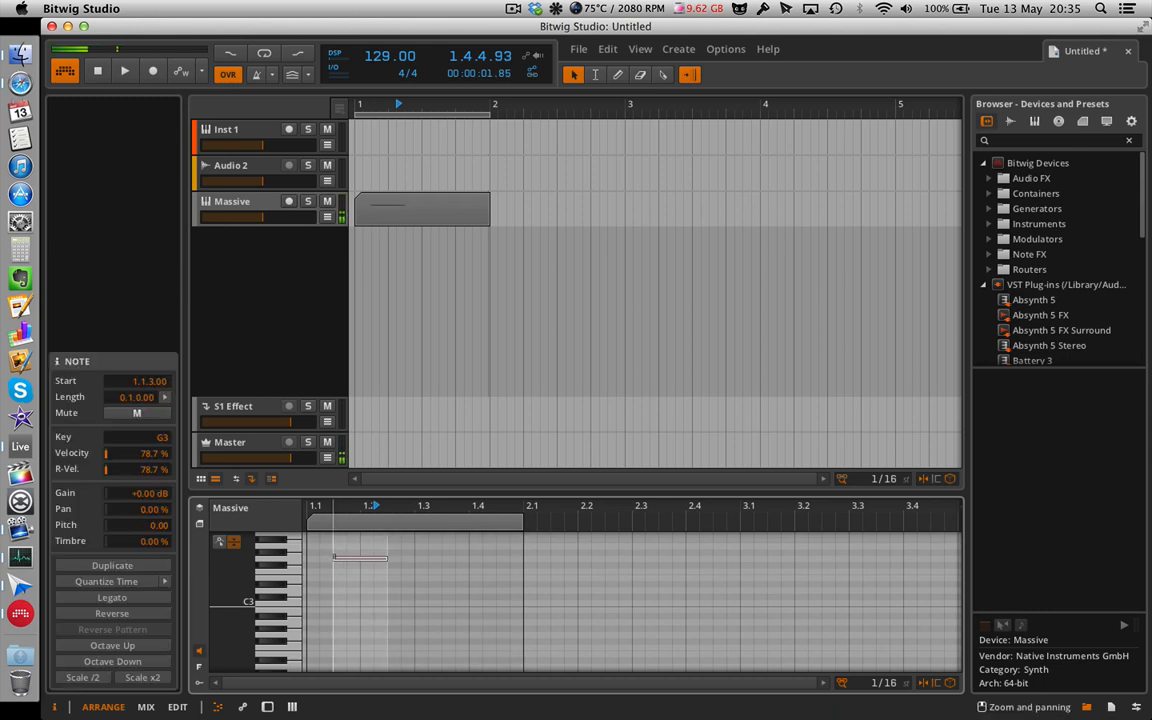
pyautogui.moveTo(358, 558); pyautogui.dragTo(322, 566)
pyautogui.click(390, 565)
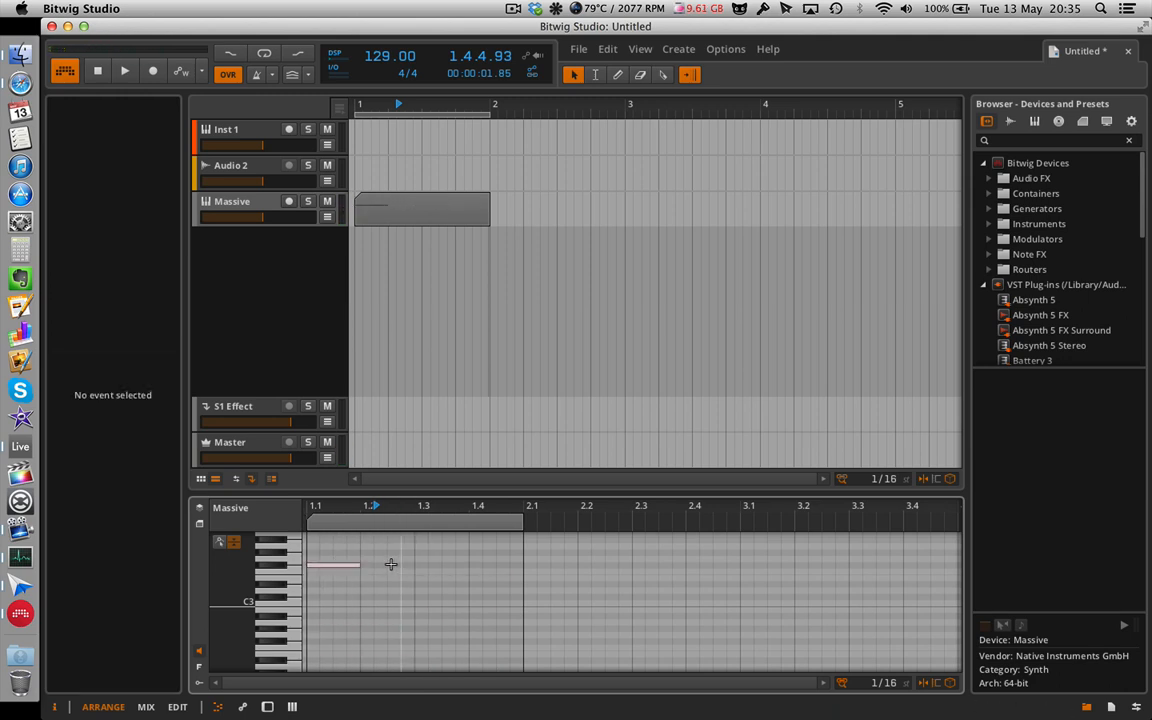
# - Add two F#3 notes at 1.2.3 and 1.3.3 on the Massive track, each shortened to a length of 0.0.2.00
pyautogui.doubleClick(390, 565)
pyautogui.moveTo(437, 562); pyautogui.dragTo(412, 562)
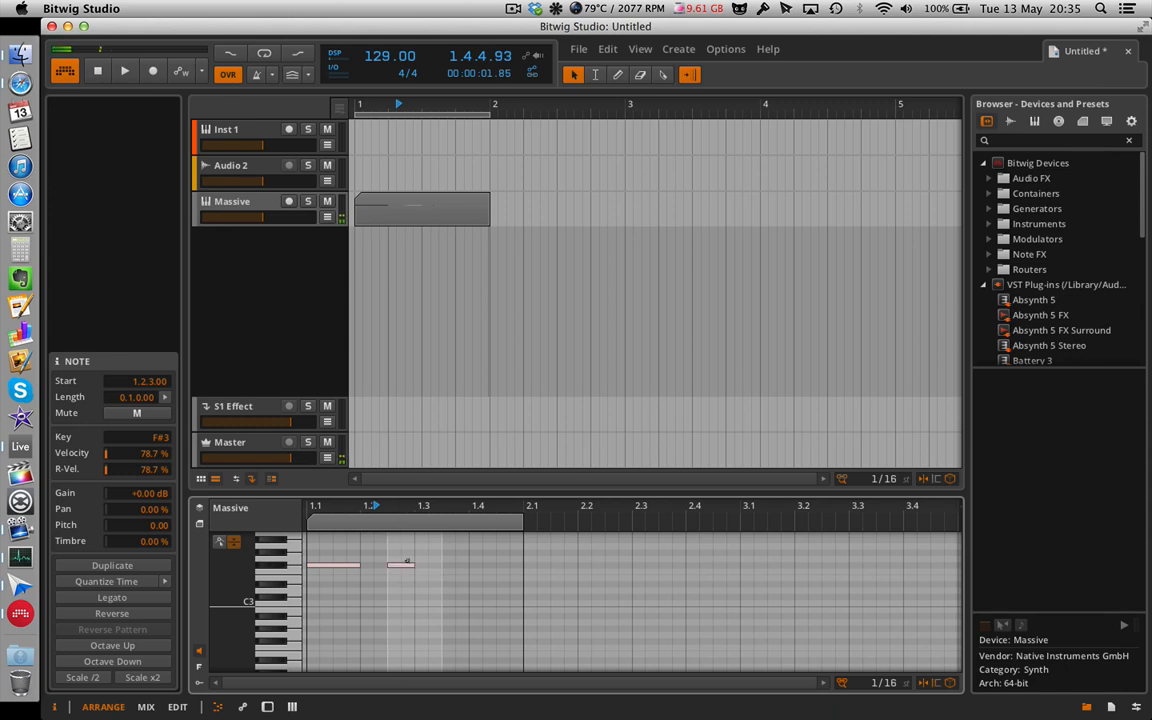
pyautogui.click(438, 568)
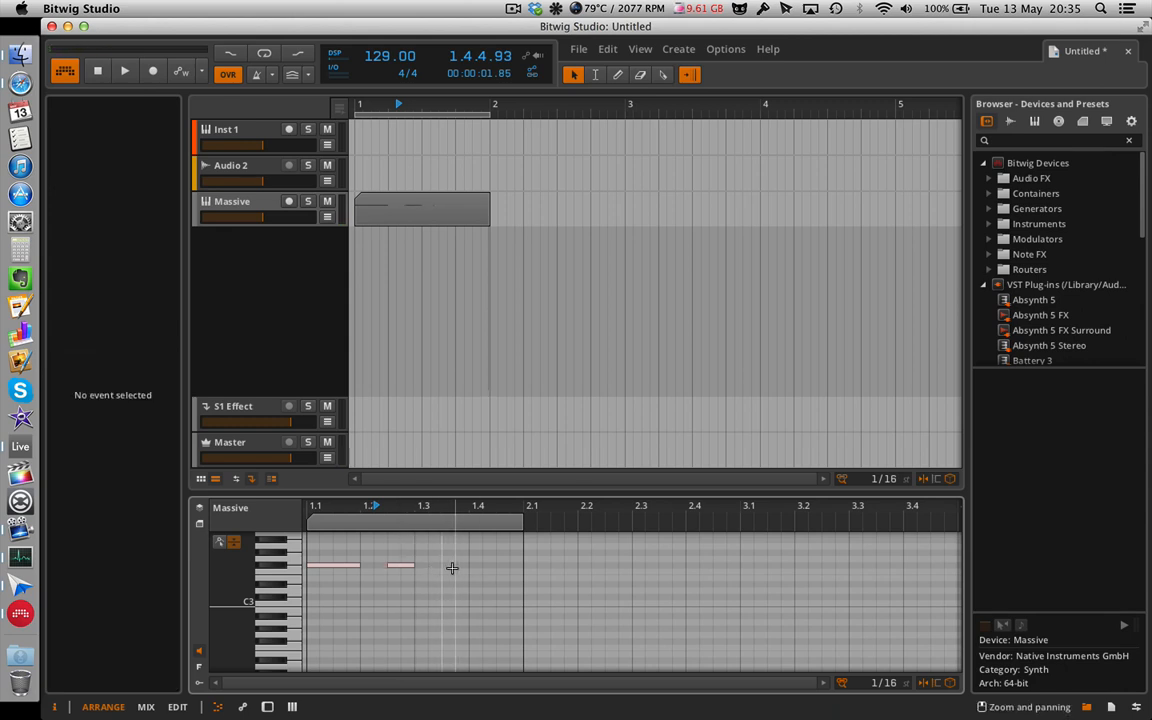
pyautogui.doubleClick(460, 566)
pyautogui.moveTo(465, 568); pyautogui.dragTo(449, 569)
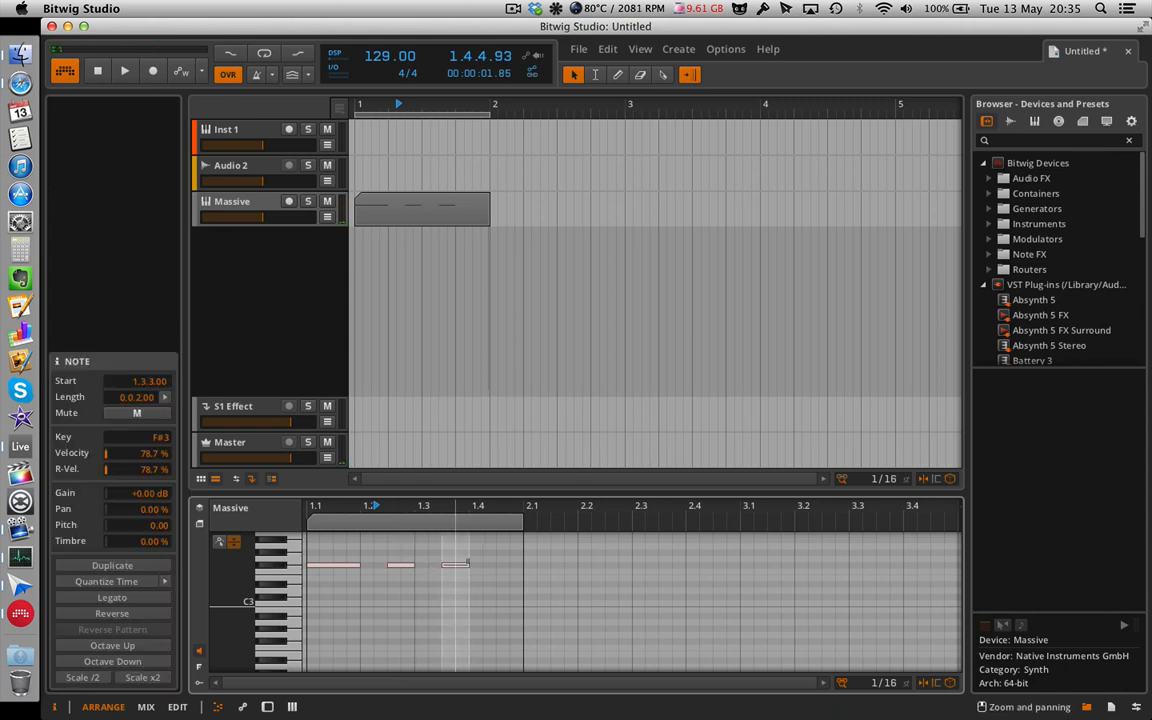
# - Play back the new Massive notes and stop playback
pyautogui.press('space')
pyautogui.press('space')
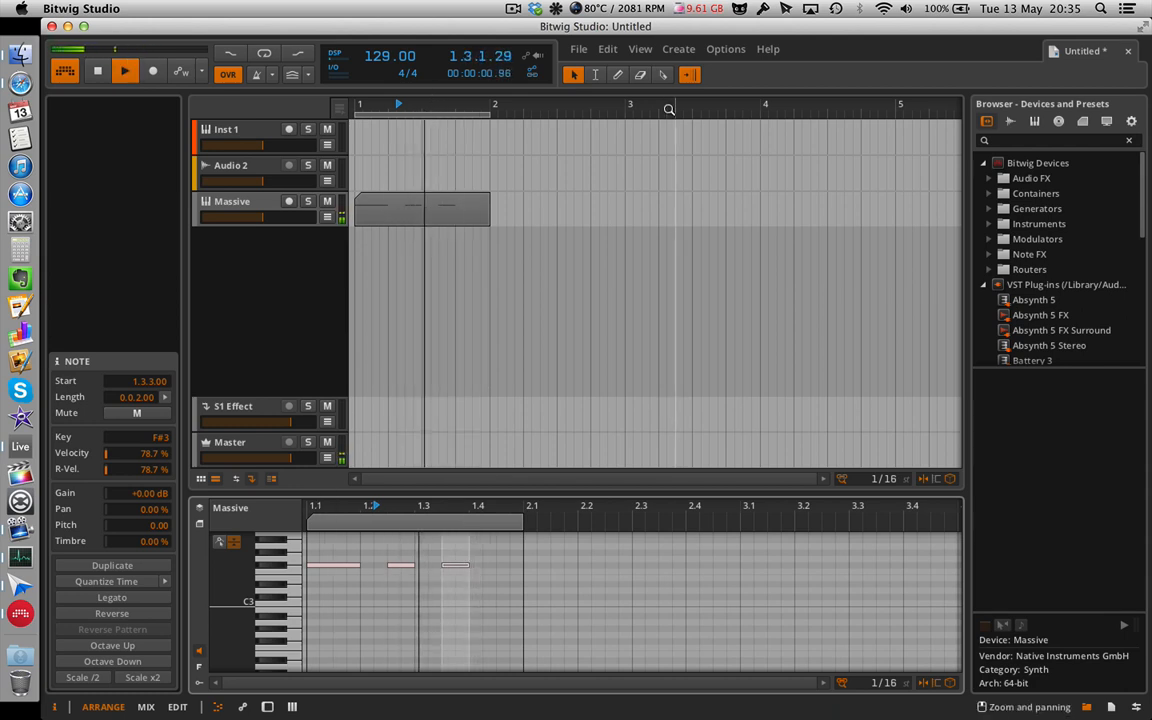
pyautogui.press('space')
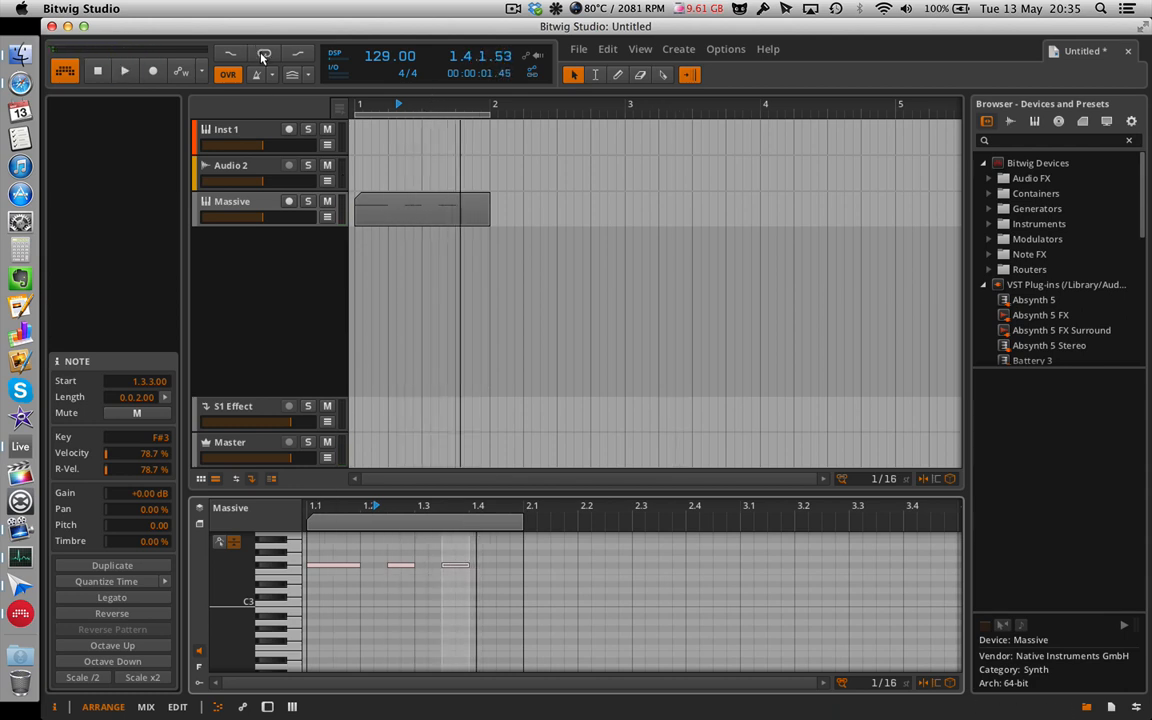
# - Turn on the arranger loop over bar 1 and play the looped Massive clip
pyautogui.click(263, 57)
pyautogui.click(263, 57)
pyautogui.click(263, 57)
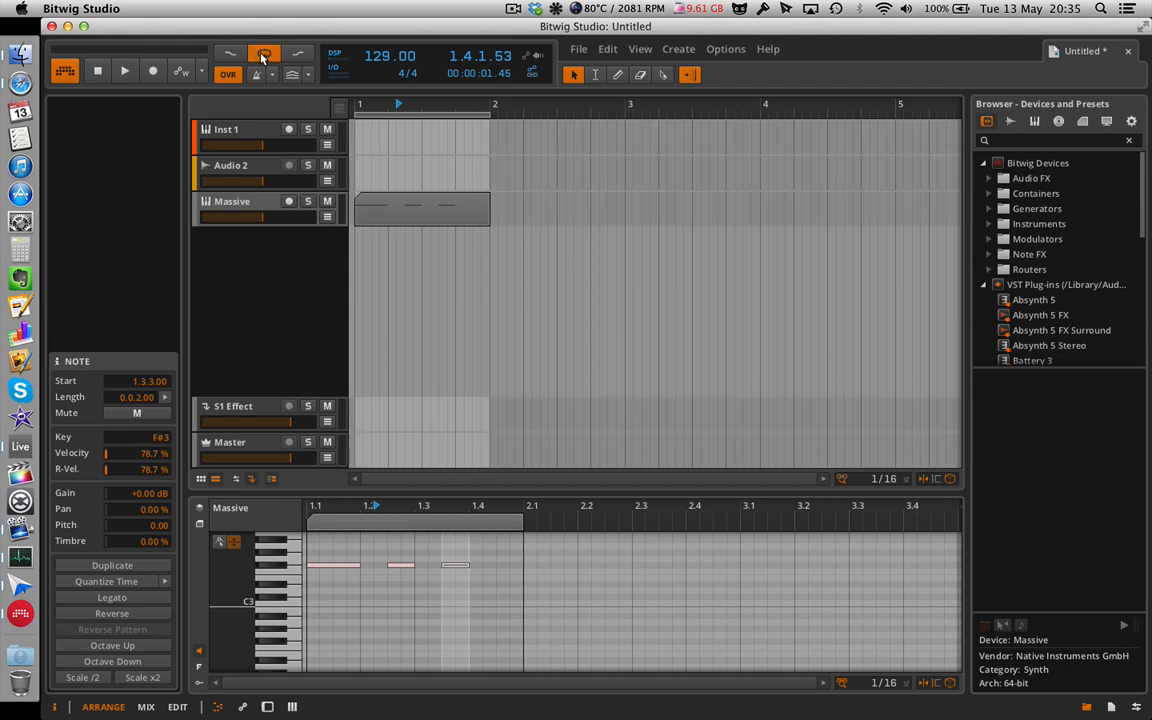
pyautogui.press('space')
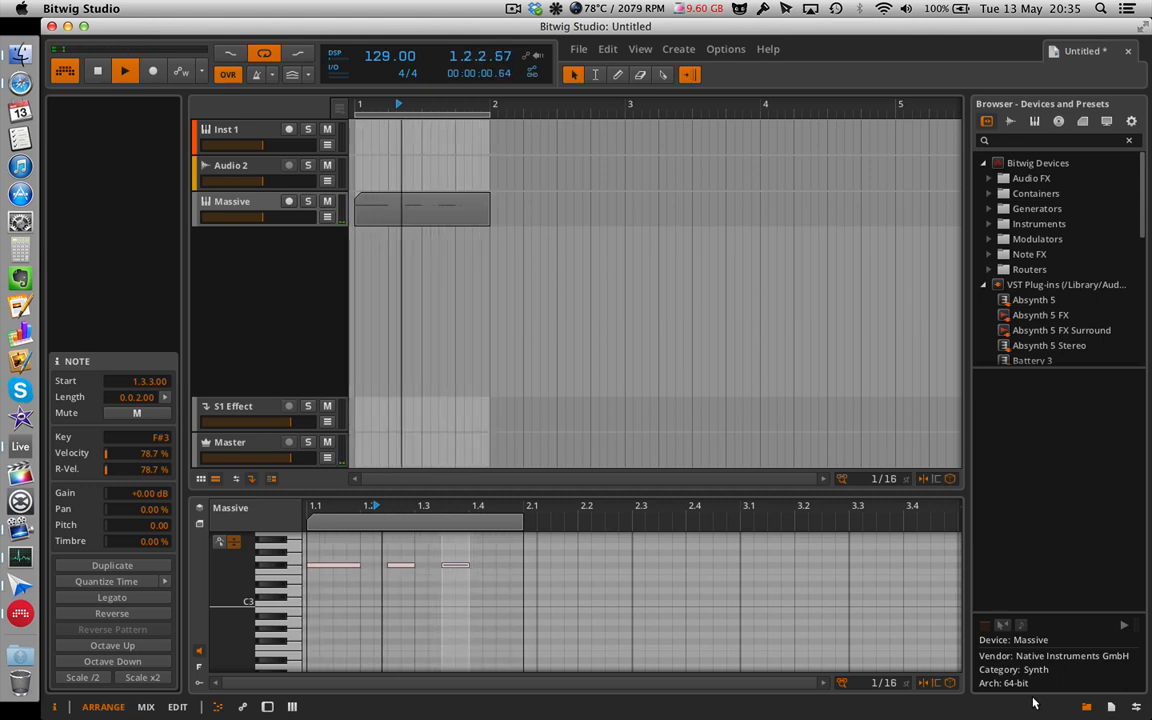
pyautogui.press('space')
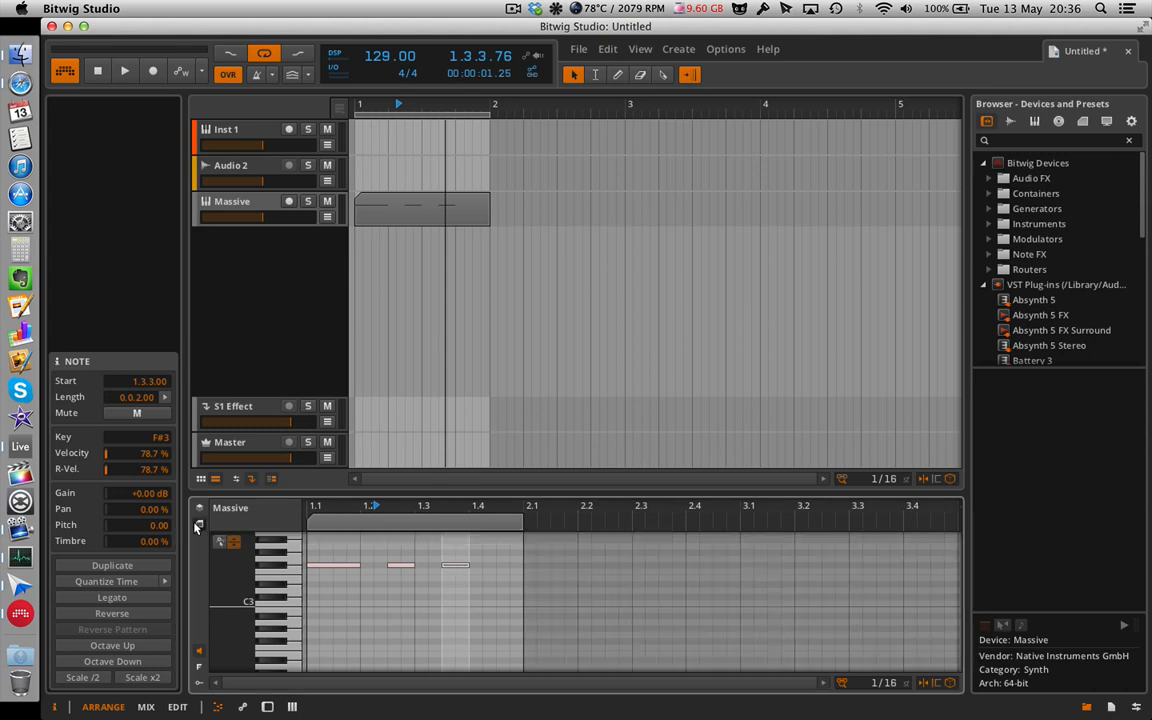
# - Turn on layered editing in the note editor
pyautogui.click(198, 527)
pyautogui.click(196, 510)
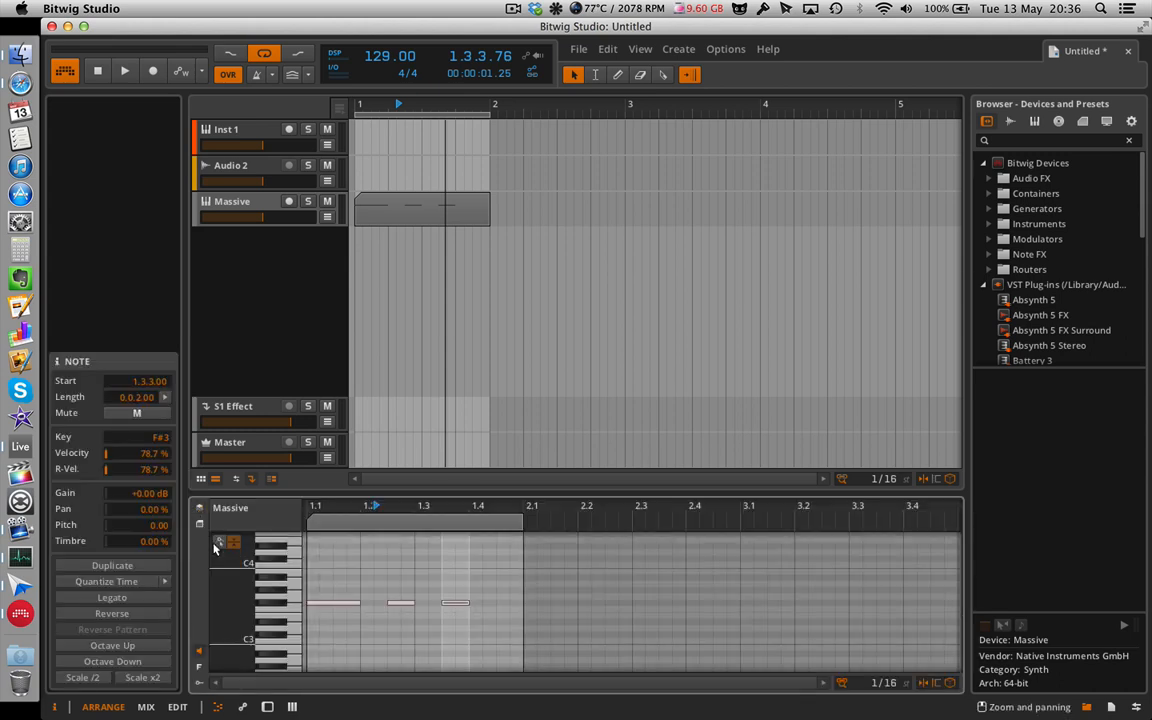
pyautogui.click(198, 511)
# - Compare the Inst 1 and Massive layers by alternating the active layer, ending on Inst 1
pyautogui.click(244, 509)
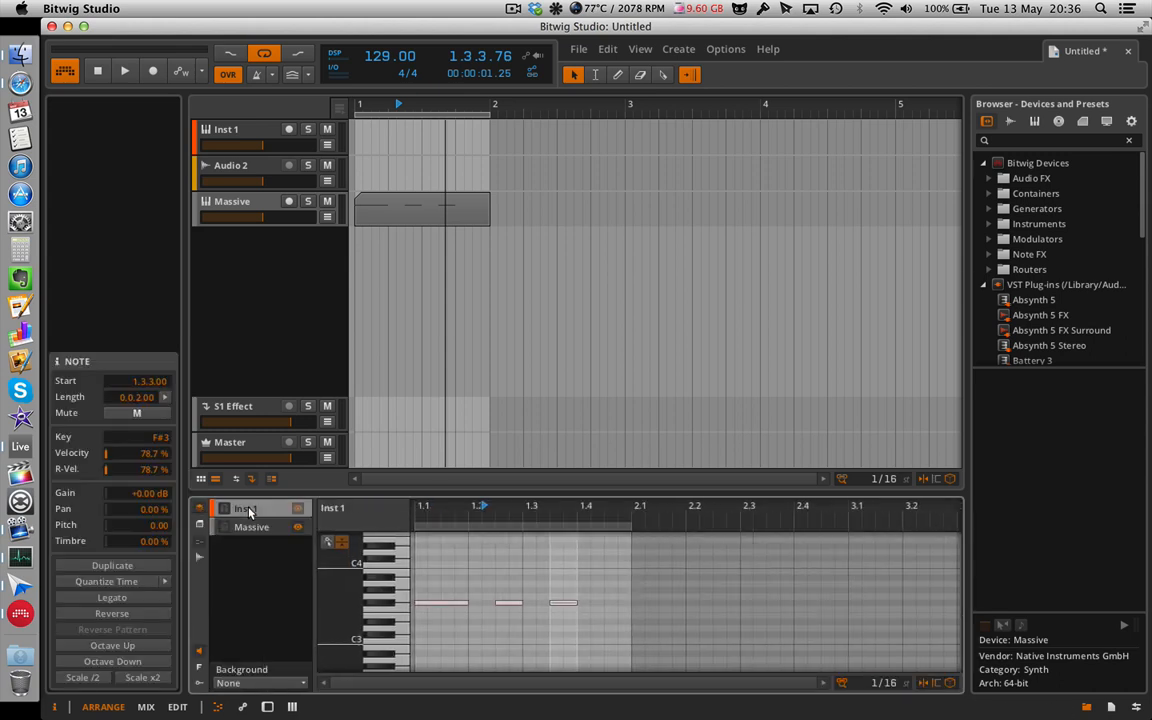
pyautogui.click(250, 526)
pyautogui.click(246, 510)
pyautogui.click(251, 527)
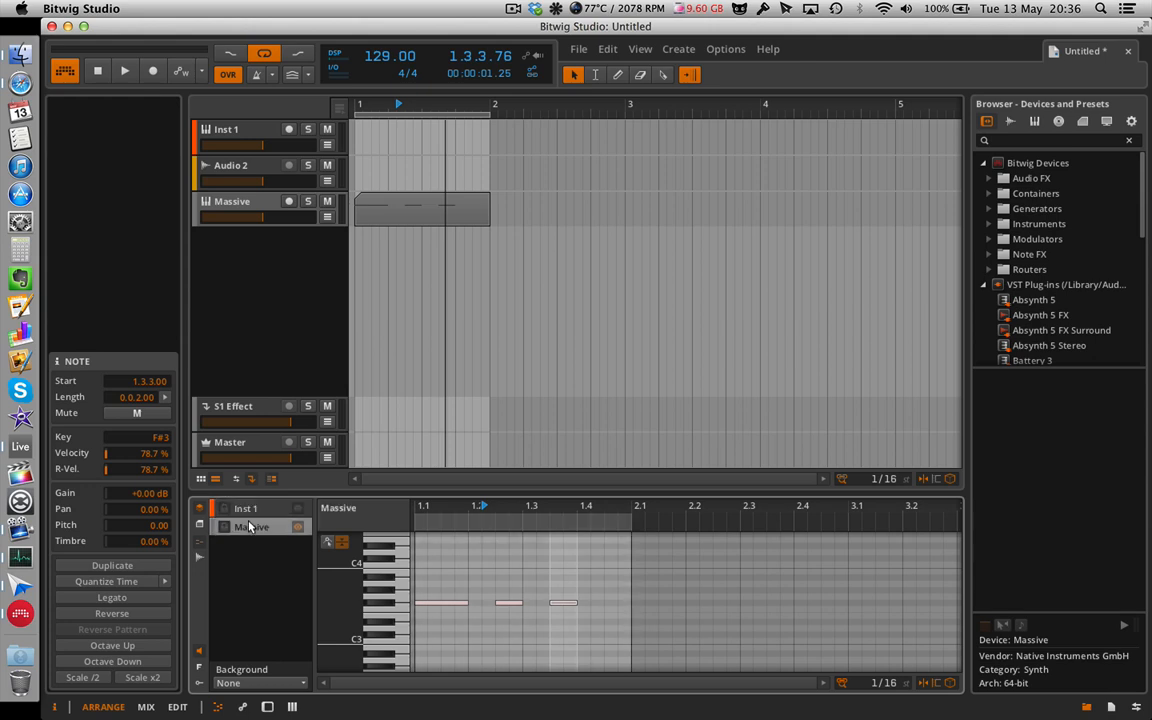
pyautogui.click(249, 510)
pyautogui.click(250, 527)
pyautogui.click(247, 509)
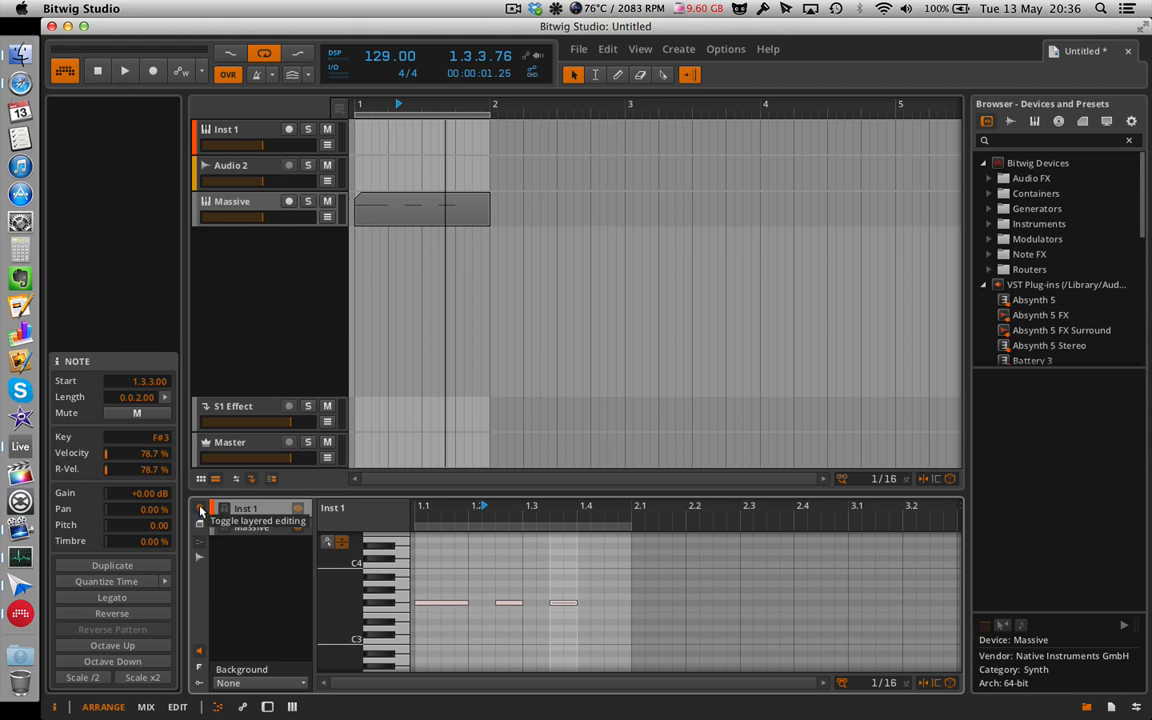
pyautogui.click(245, 527)
pyautogui.click(247, 509)
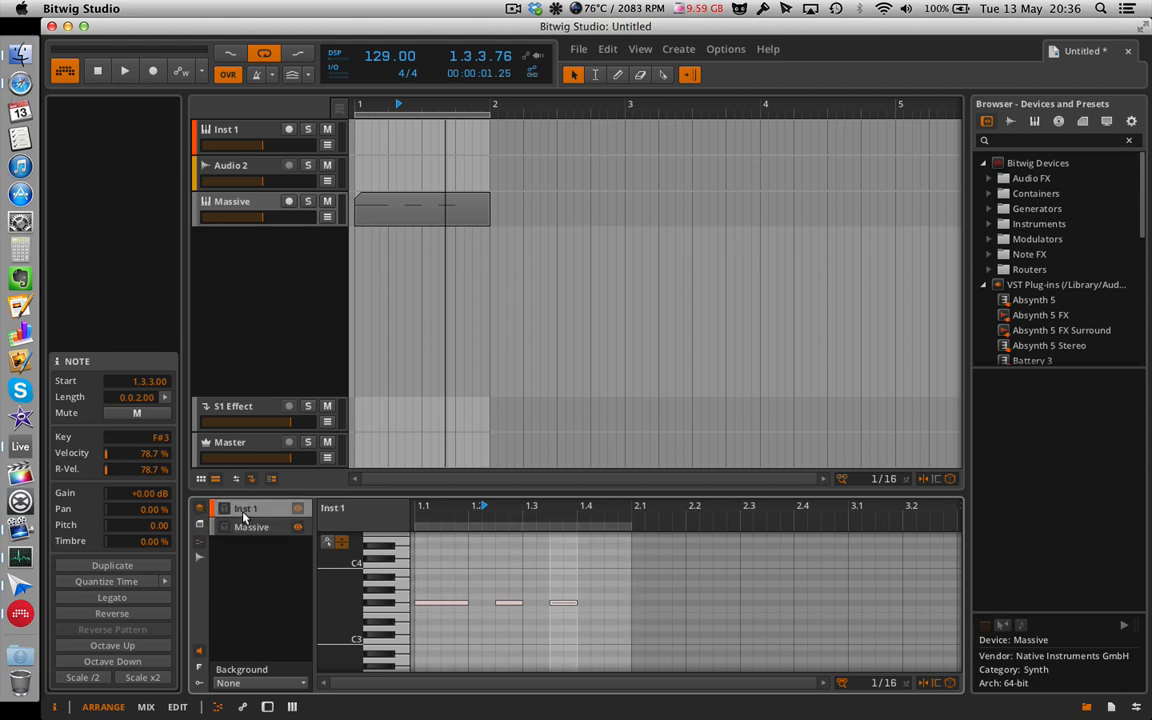
pyautogui.click(245, 527)
pyautogui.click(242, 509)
pyautogui.click(245, 527)
pyautogui.click(245, 509)
# - Hide the Massive layer's notes while Inst 1 is active, and play the loop while switching between both layers
pyautogui.click(297, 509)
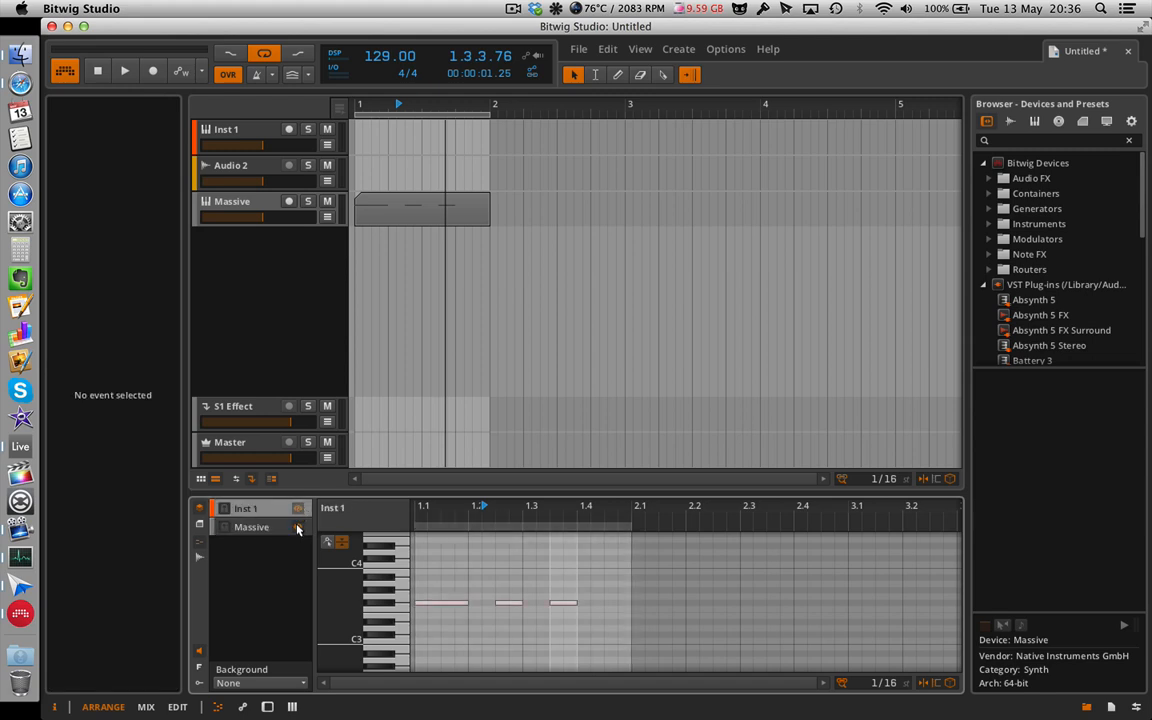
pyautogui.click(297, 528)
pyautogui.click(297, 528)
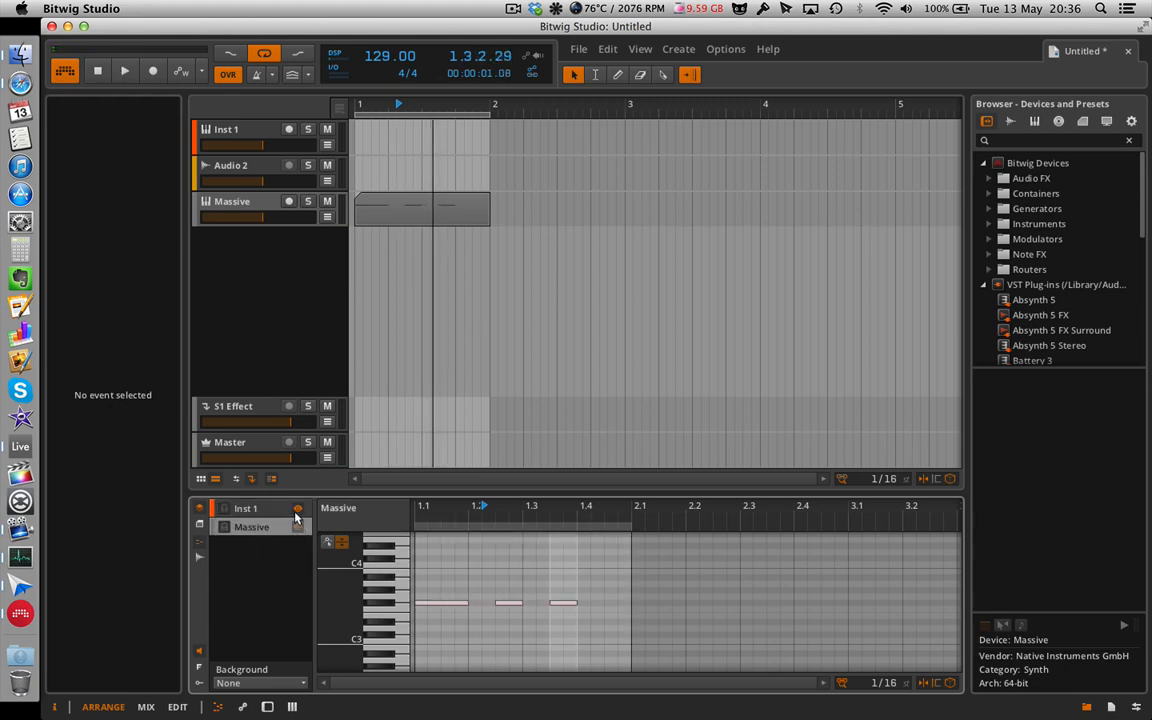
pyautogui.click(240, 508)
pyautogui.press('space')
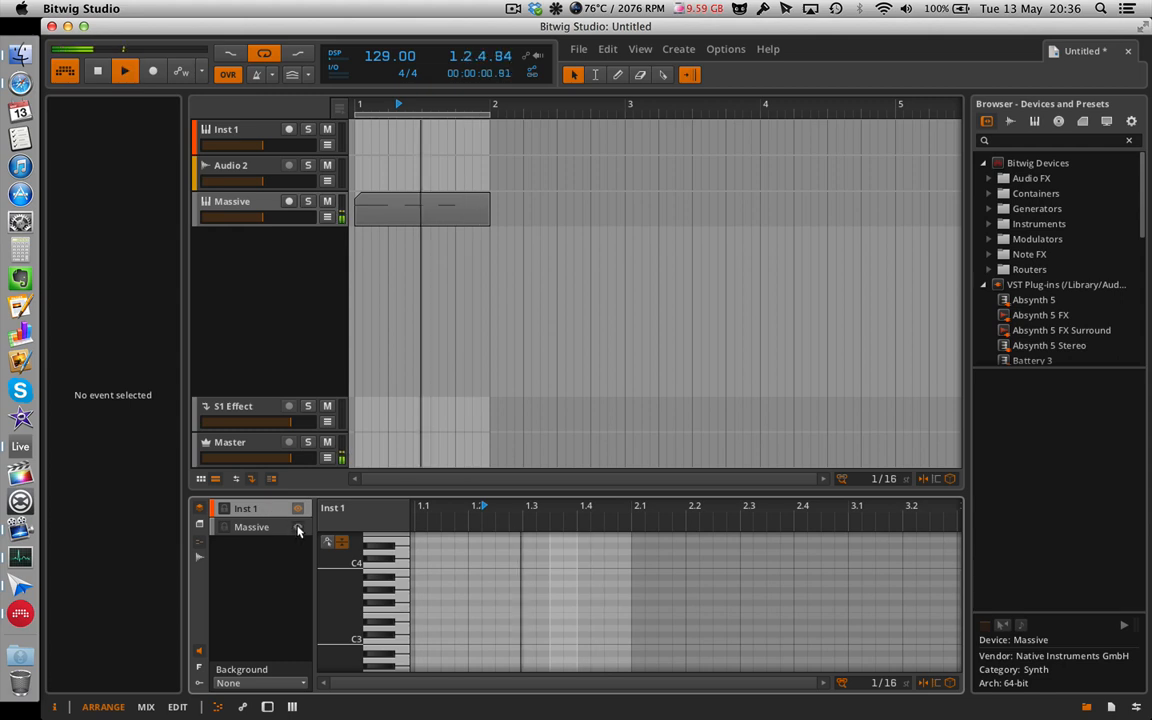
pyautogui.click(275, 528)
pyautogui.press('space')
pyautogui.press('space')
# - Draw two sixteenth notes on the Inst 1 layer, C#3 at 1.1.2 and G#3 at 1.2.4
pyautogui.click(264, 508)
pyautogui.press('space')
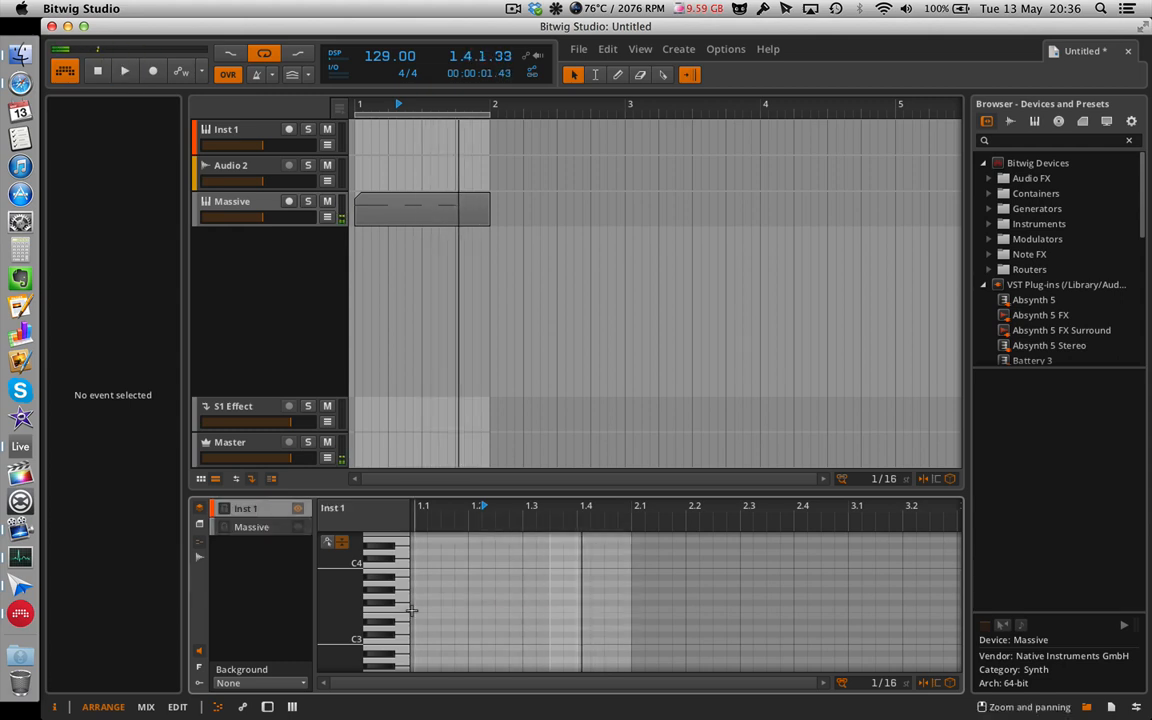
pyautogui.doubleClick(432, 634)
pyautogui.doubleClick(514, 589)
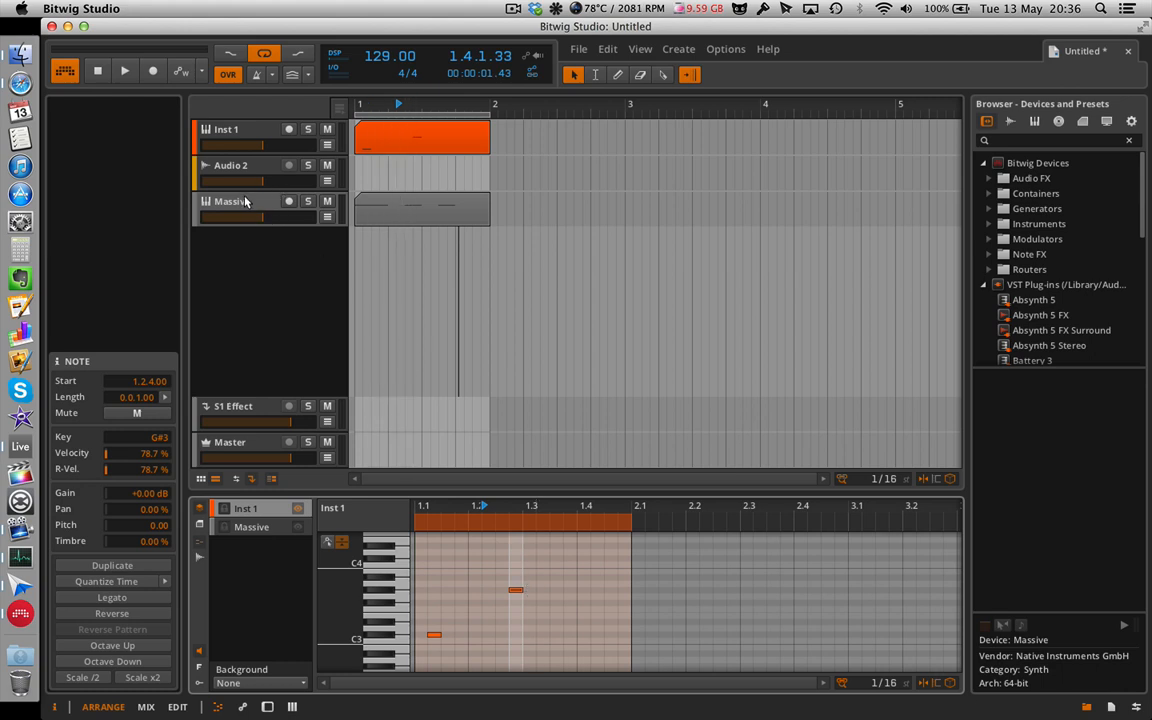
# - Rename the Inst 1 track to BRILAINT
pyautogui.click(228, 134)
pyautogui.doubleClick(228, 134)
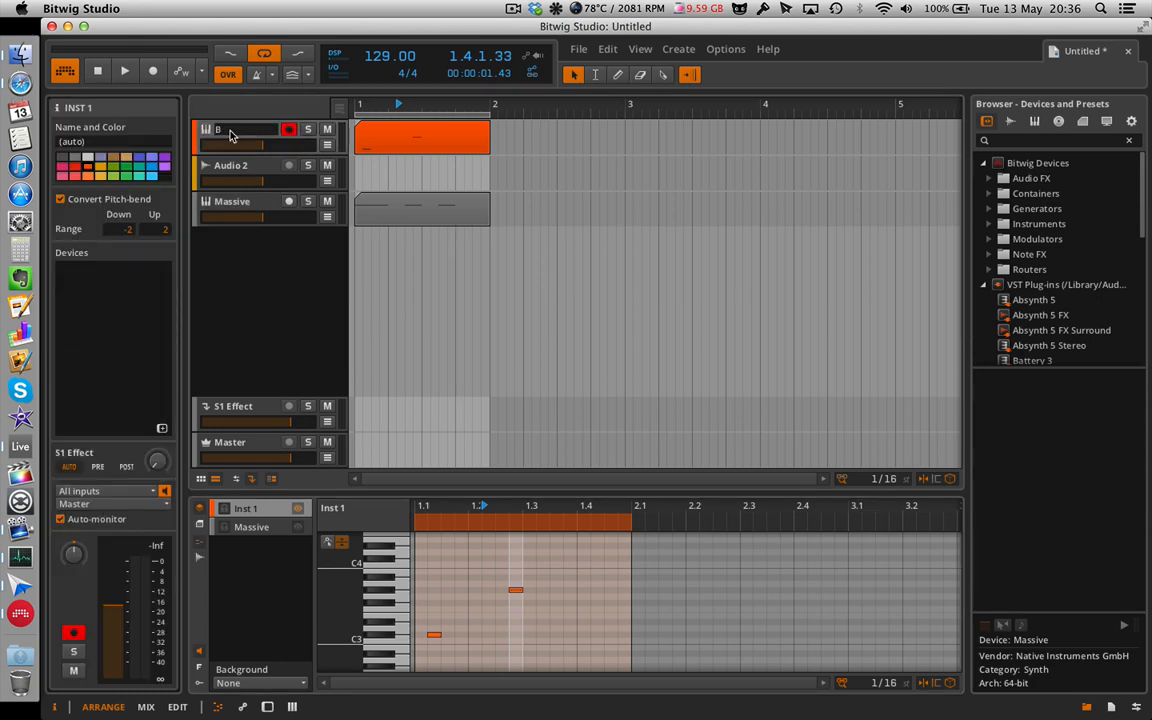
pyautogui.write('BRILAINT')
pyautogui.press('Return')
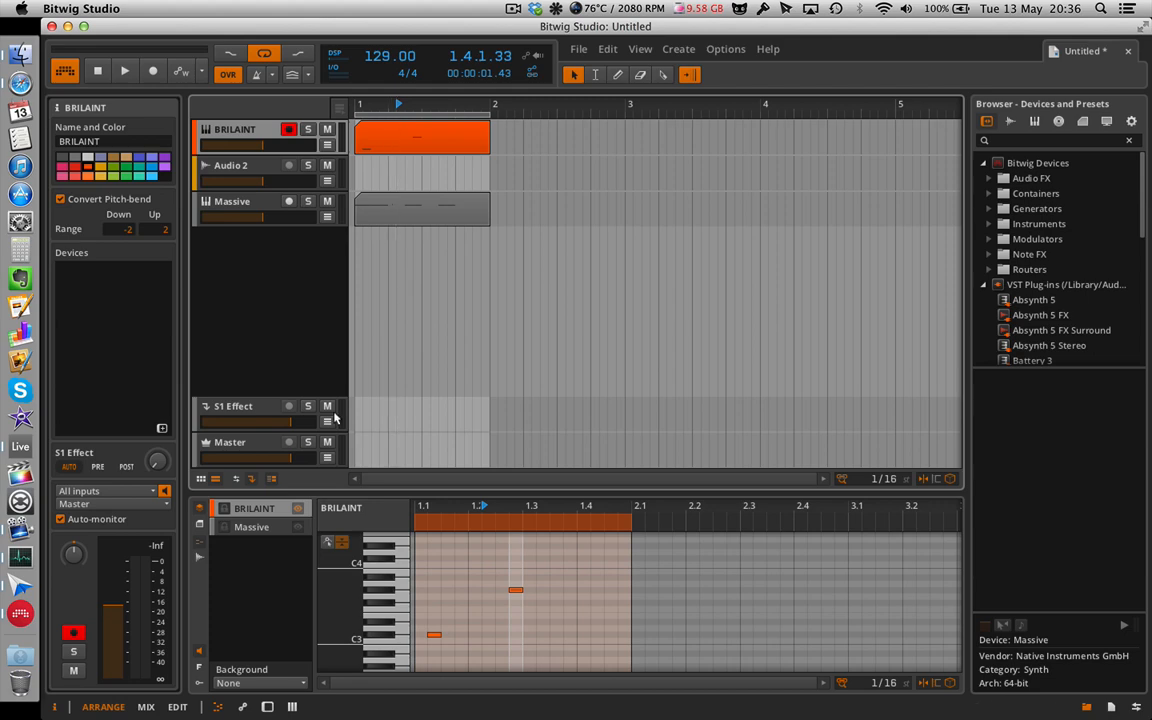
# - Compare the Massive and BRILAINT layers, hiding and reshowing the note editor in between, and leave BRILAINT active
pyautogui.click(252, 530)
pyautogui.click(219, 707)
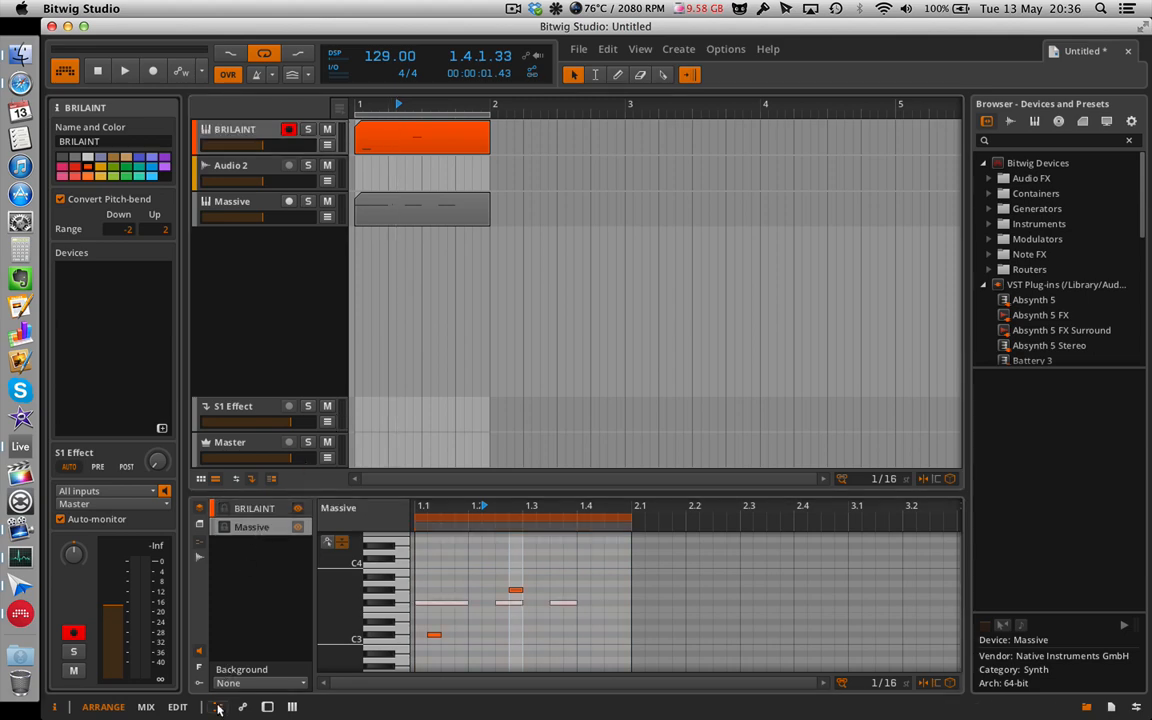
pyautogui.click(215, 707)
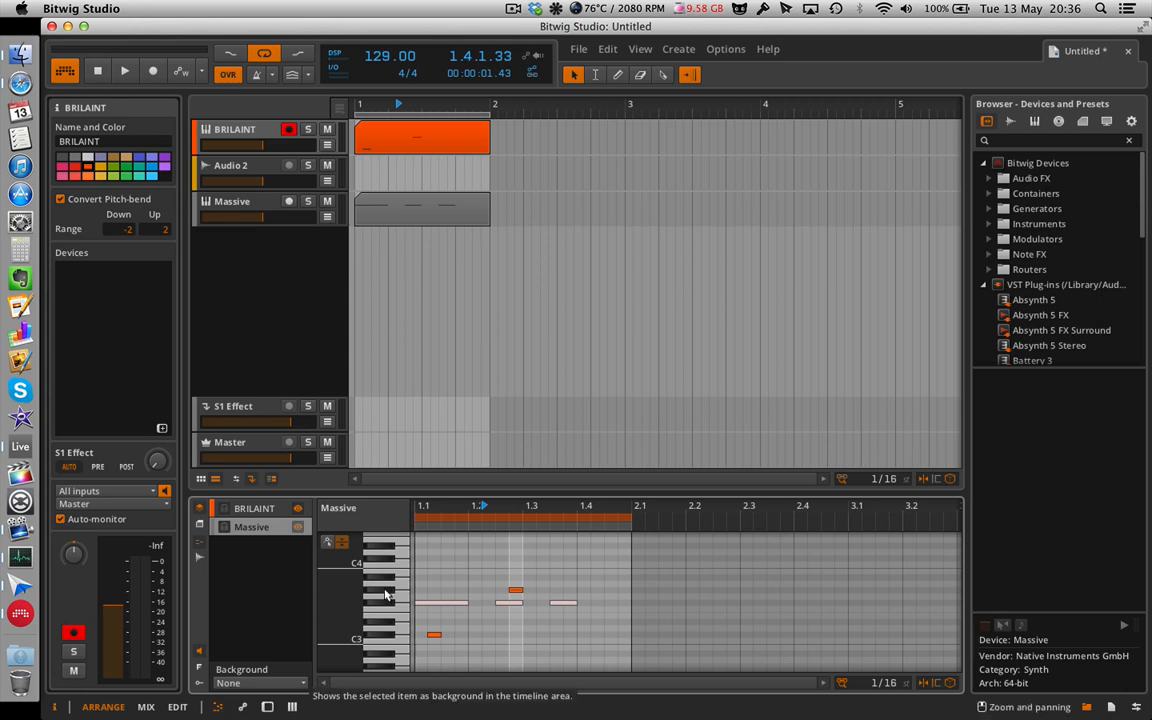
pyautogui.click(249, 510)
pyautogui.click(247, 524)
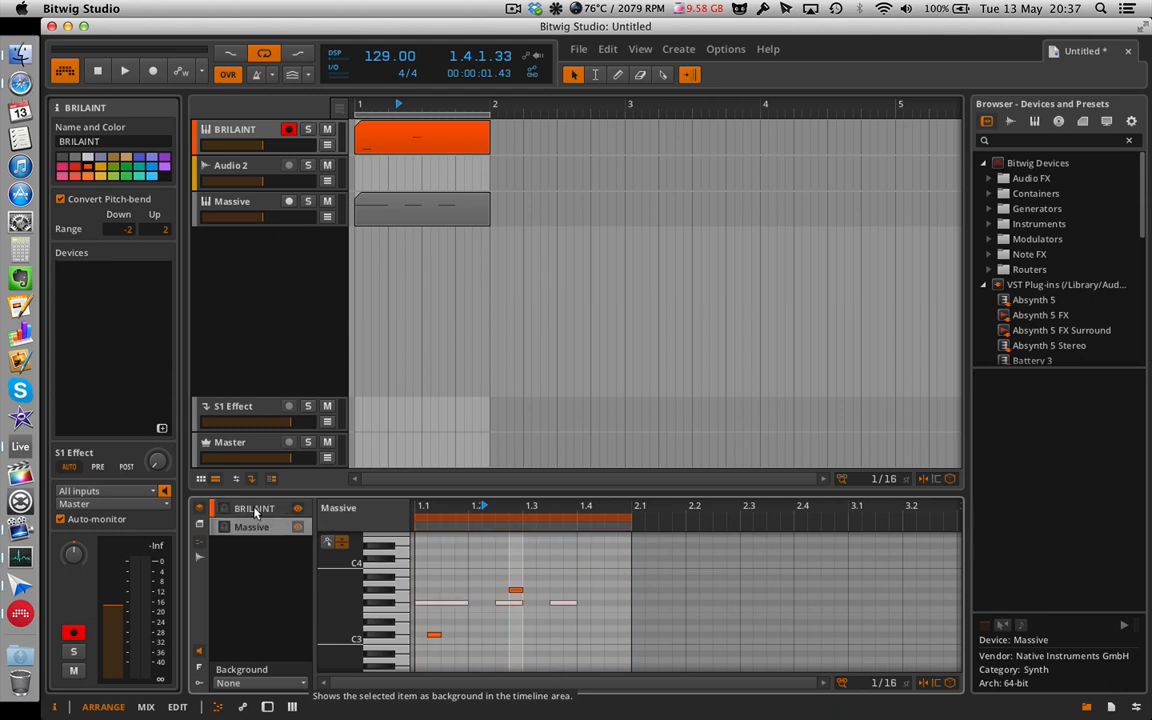
pyautogui.click(254, 510)
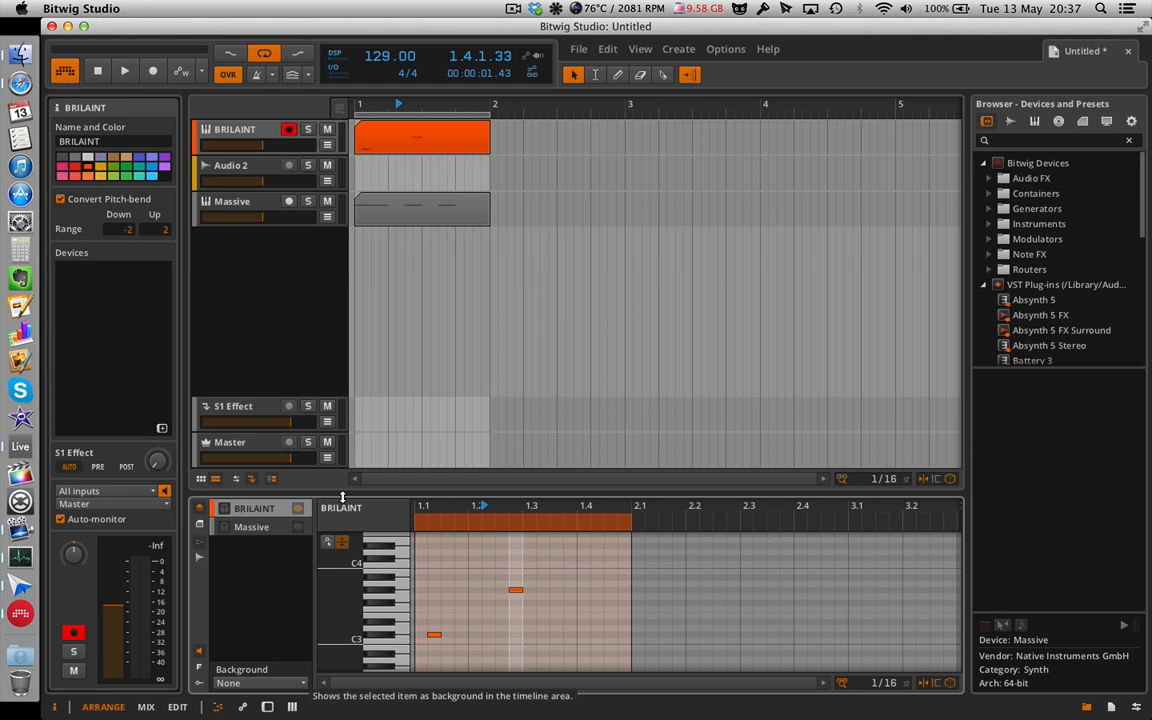
# - Set the layered editor's background to Audio 2 and play the loop briefly
pyautogui.click(256, 684)
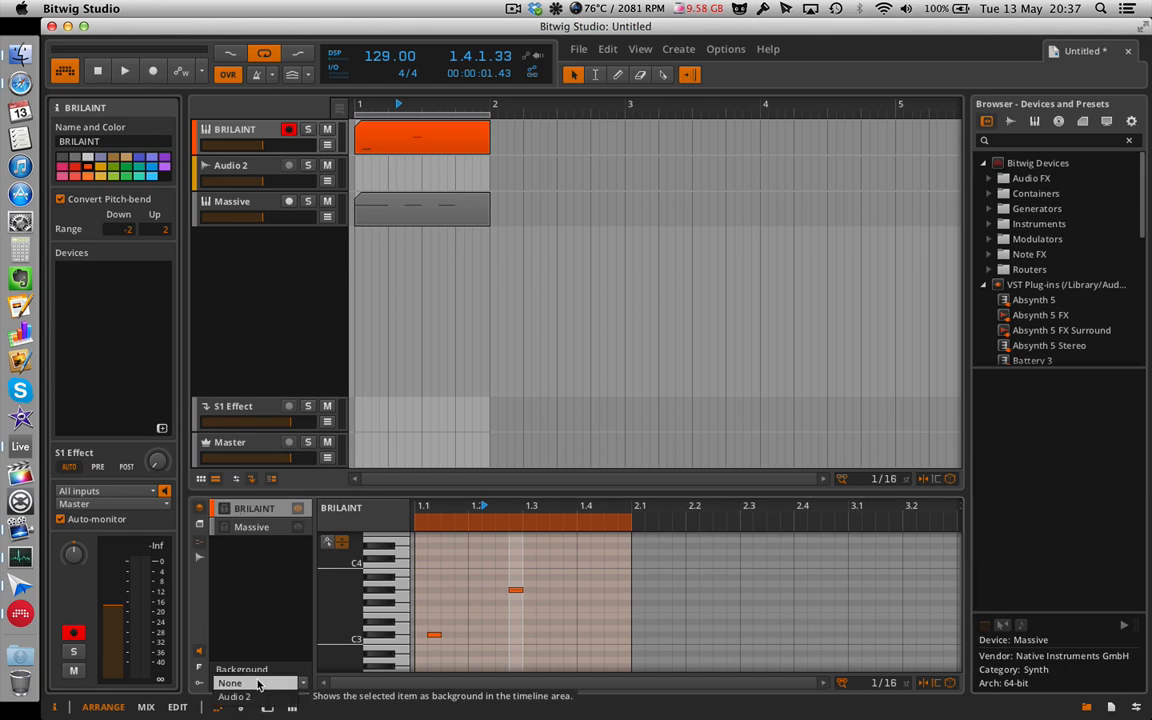
pyautogui.click(250, 697)
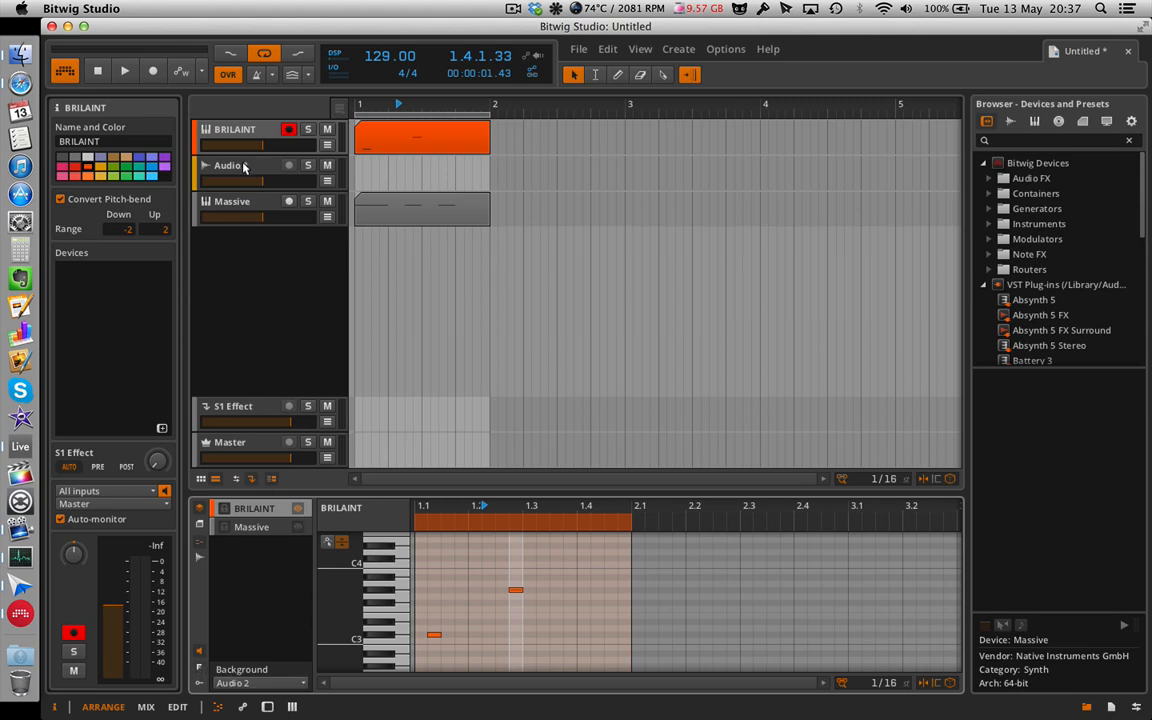
pyautogui.press('space')
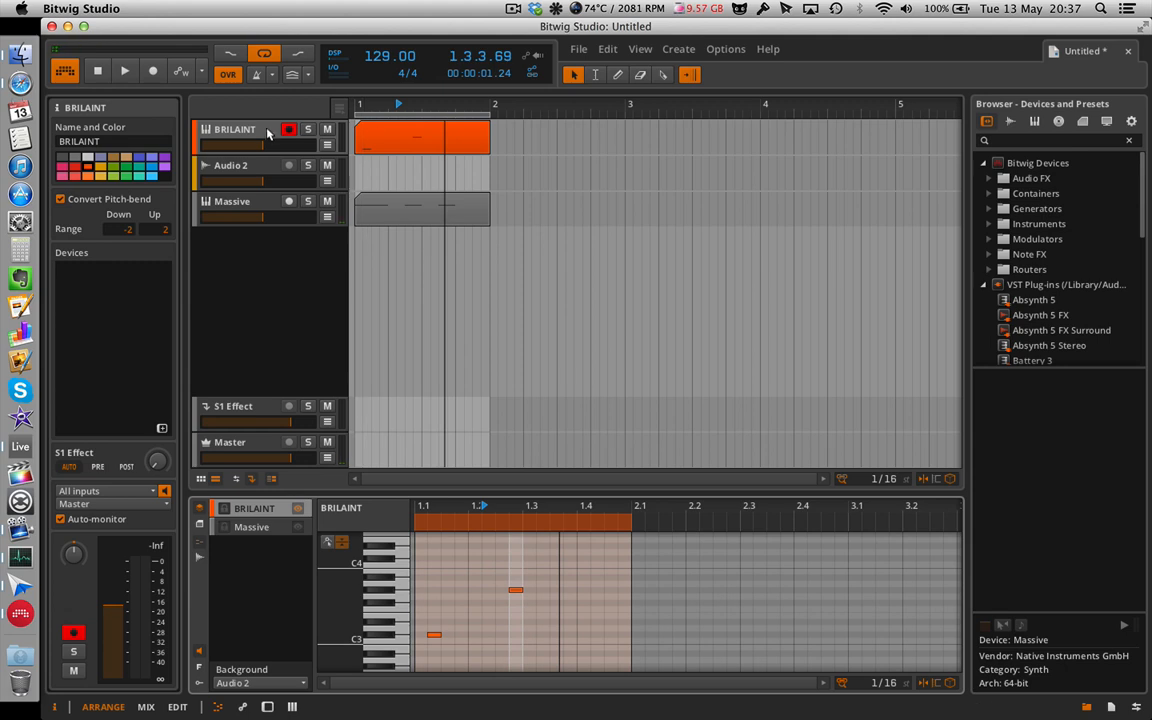
# - Show the device panel for the BRILAINT track and switch it to the Massive track's devices
pyautogui.click(267, 134)
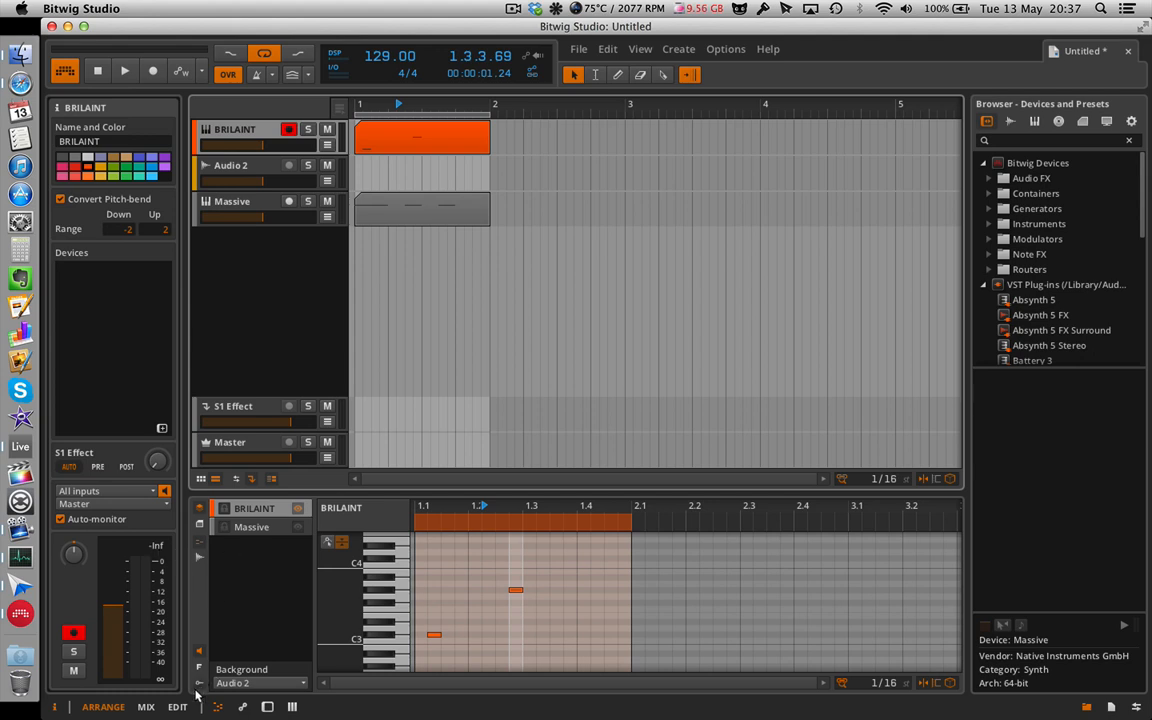
pyautogui.click(266, 707)
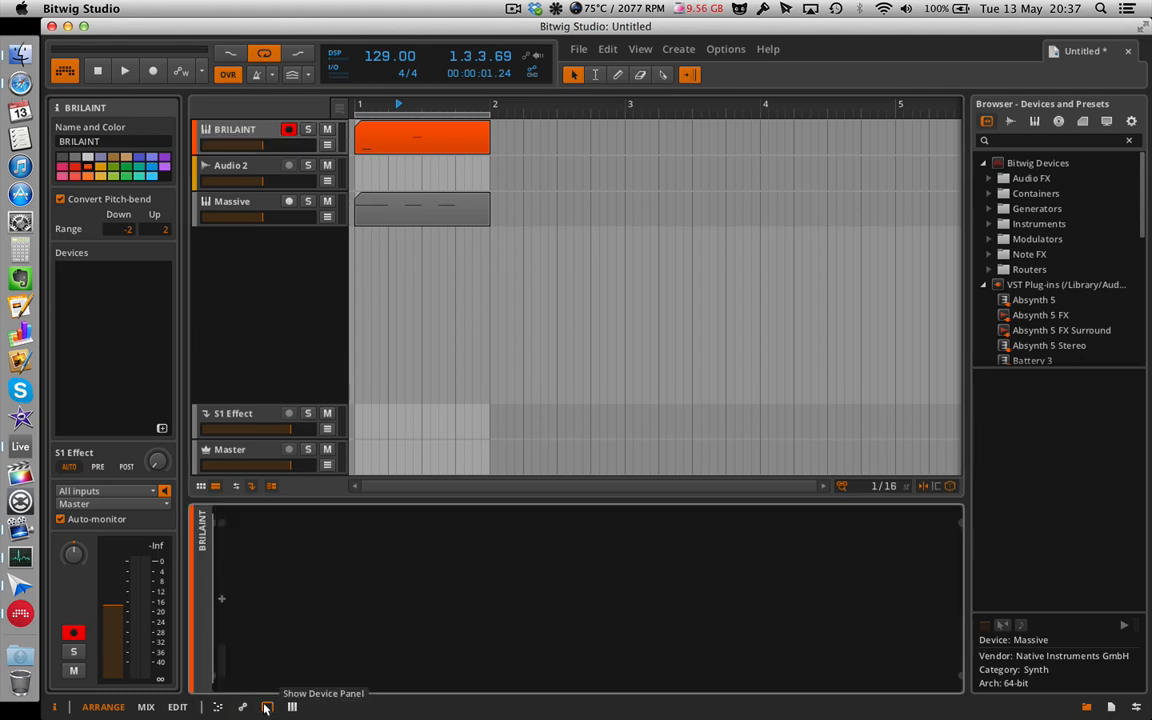
pyautogui.click(240, 201)
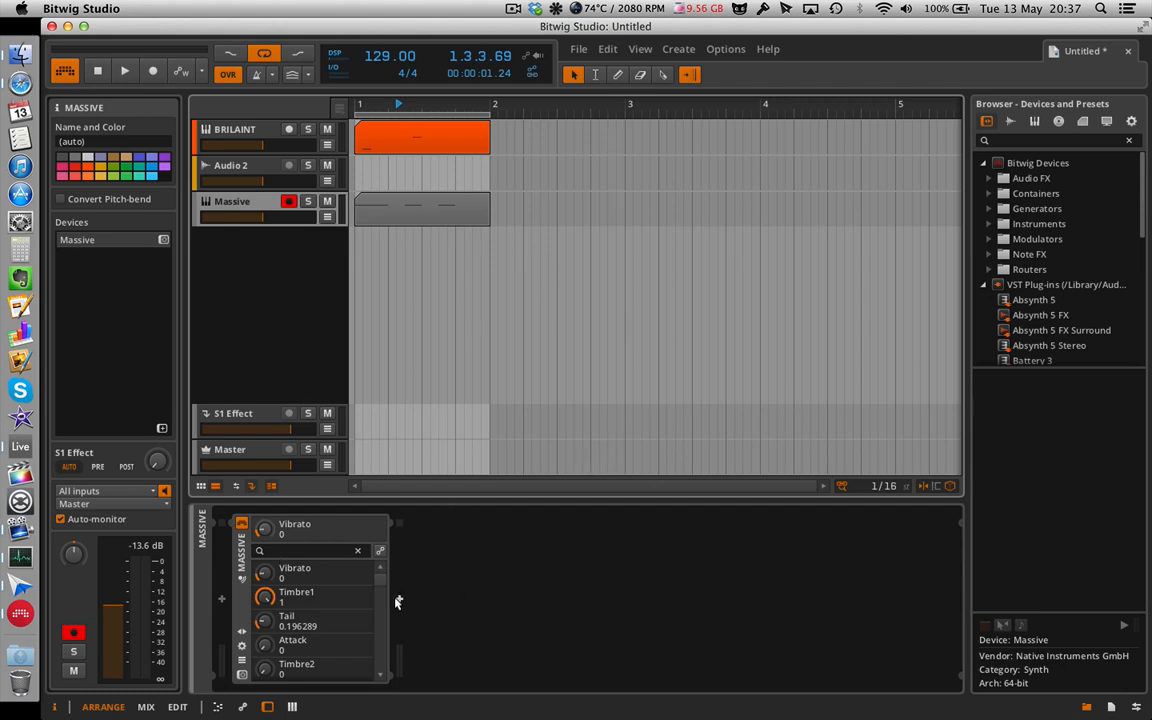
# - Examine the lists of devices that can be inserted after and before Massive in its device chain
pyautogui.click(397, 601)
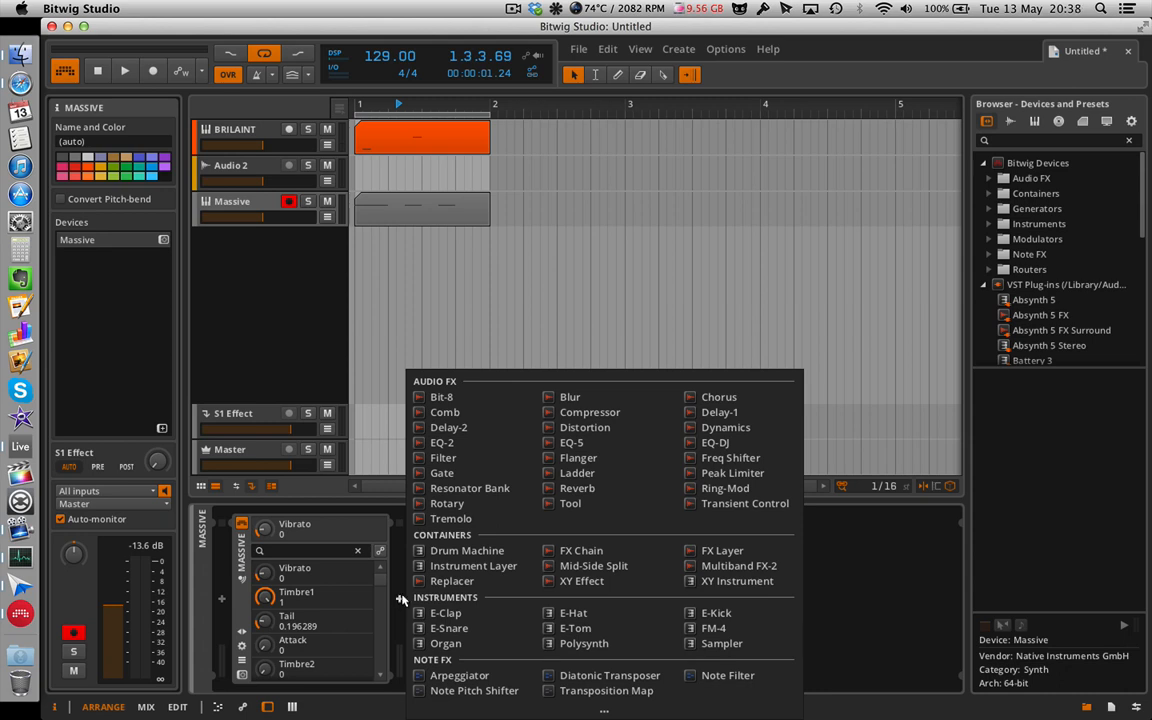
pyautogui.click(393, 597)
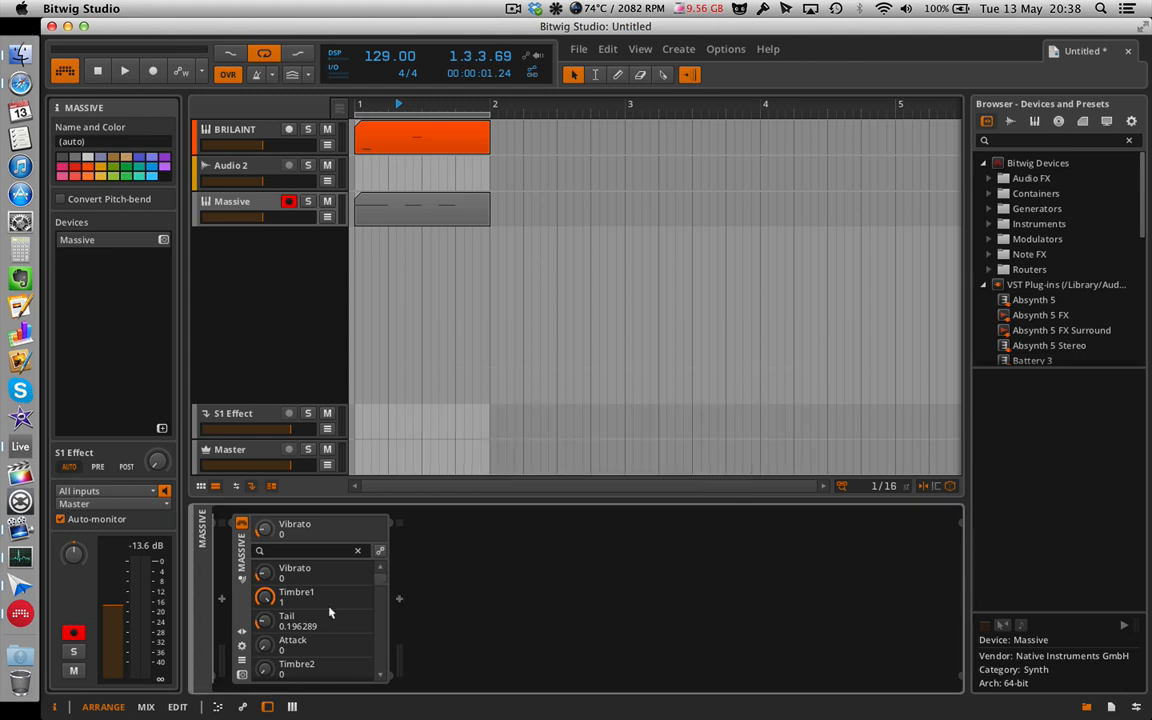
pyautogui.click(221, 600)
pyautogui.click(221, 600)
pyautogui.click(221, 600)
pyautogui.click(221, 600)
pyautogui.click(221, 600)
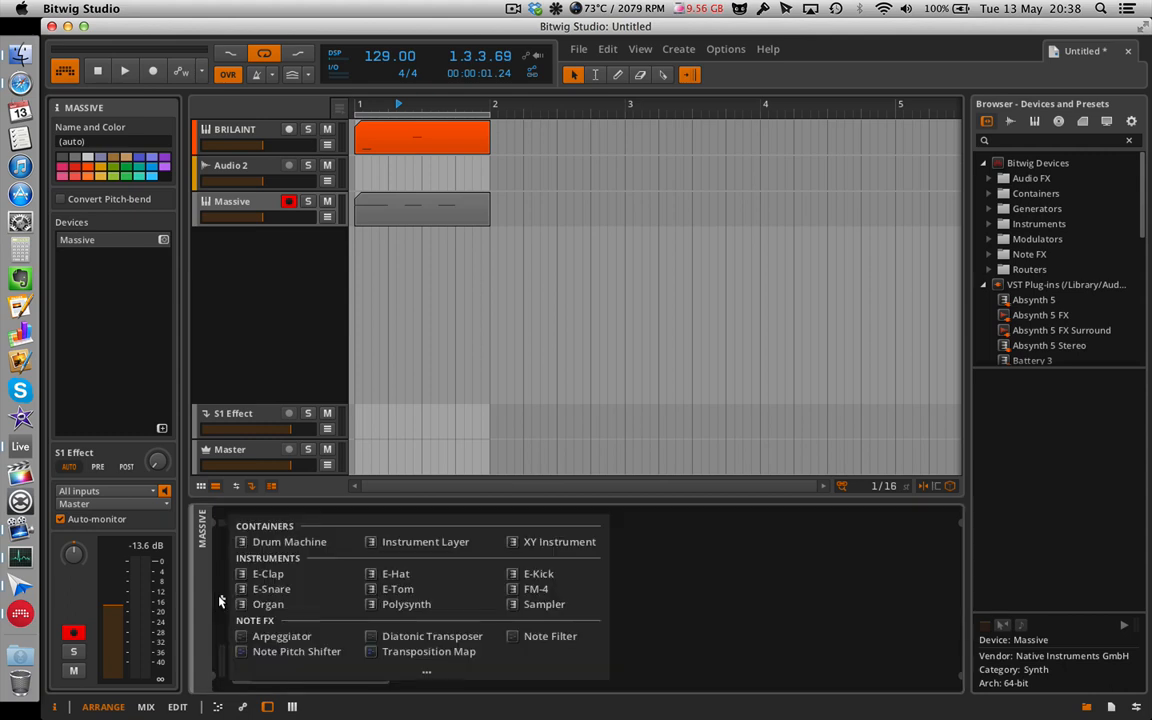
# - Close the device list and rename the Massive track to USEFUL
pyautogui.click(221, 600)
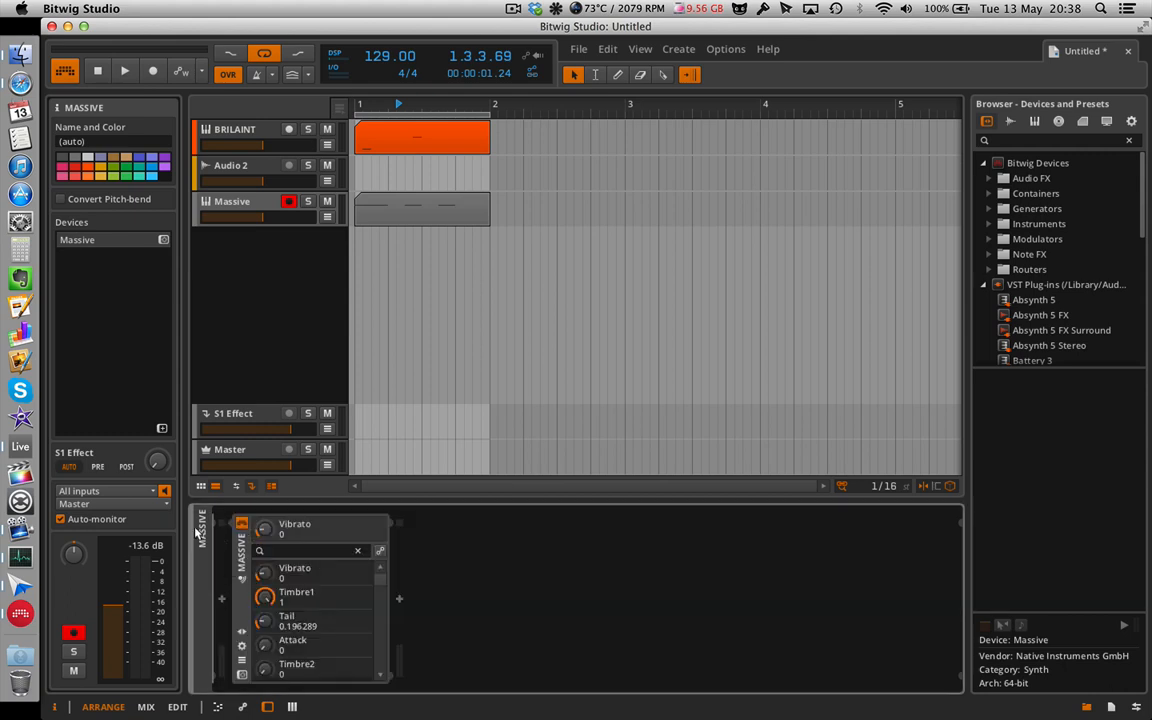
pyautogui.doubleClick(238, 210)
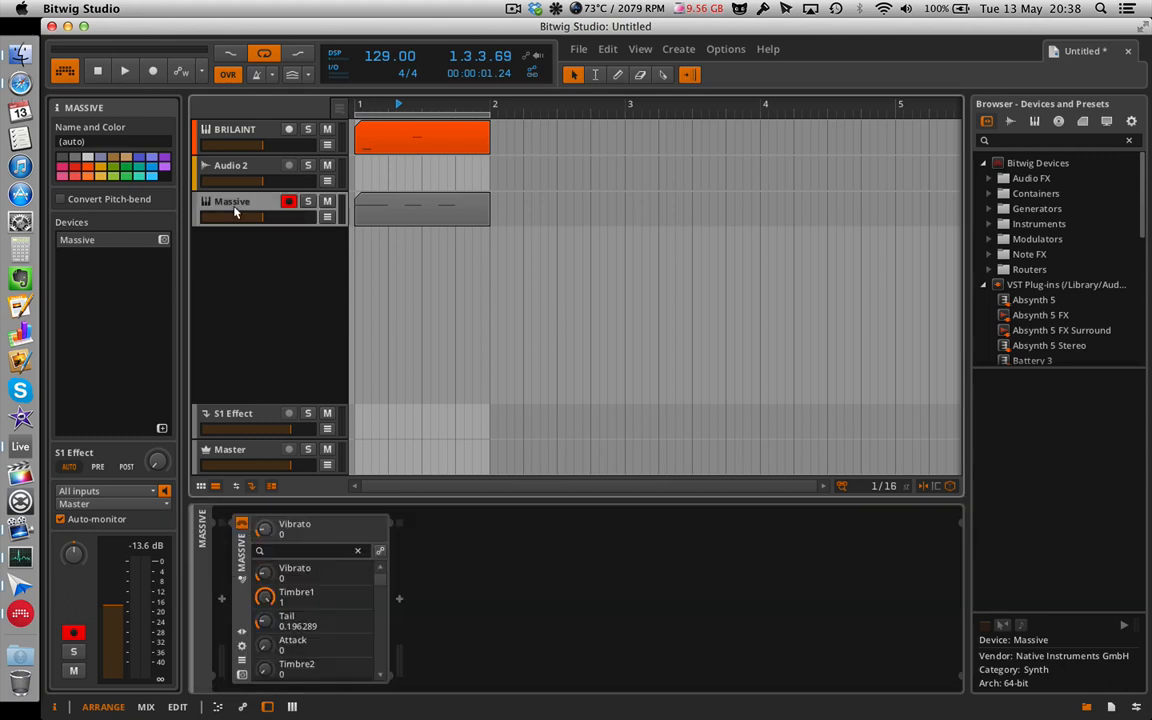
pyautogui.press('BackSpace')
pyautogui.write('USEFUL')
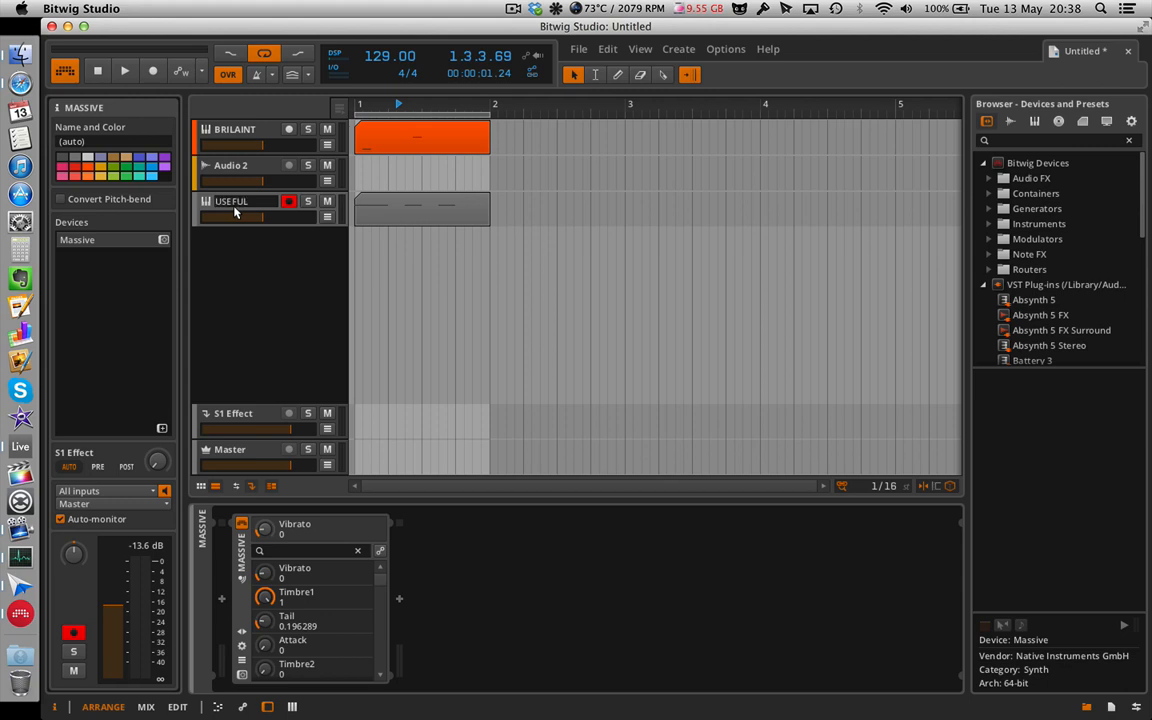
pyautogui.press('Return')
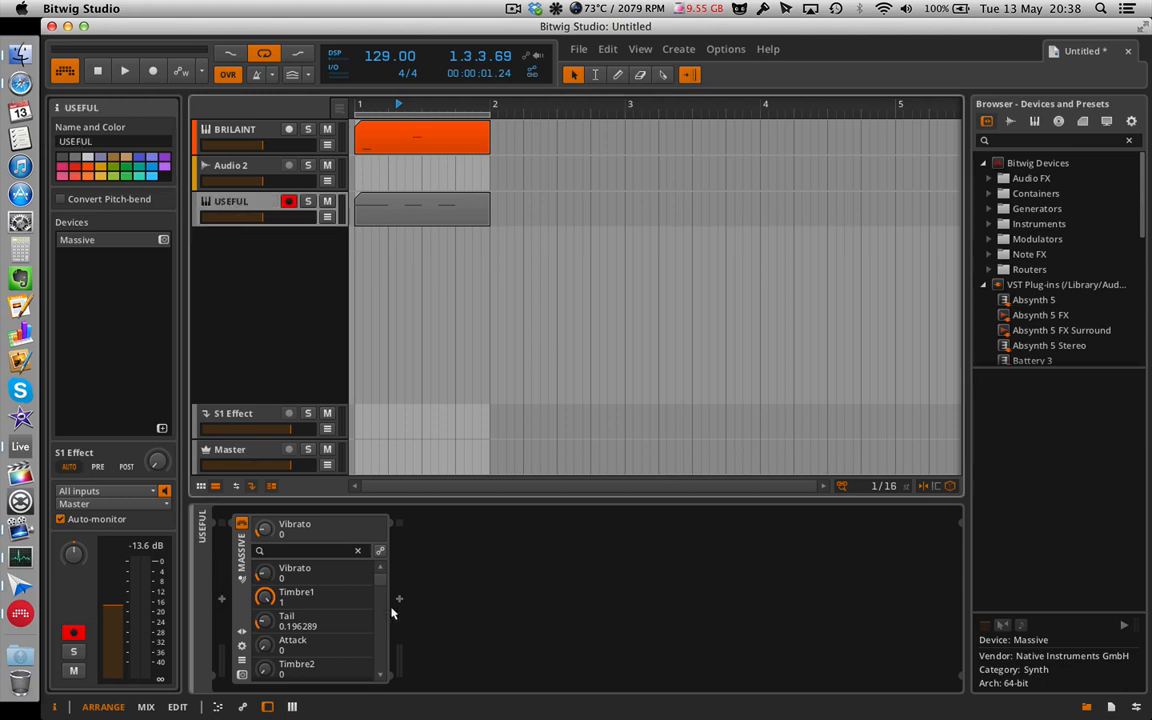
# - Review the devices that can be inserted after Massive, dismiss the list and reselect the USEFUL track
pyautogui.click(398, 601)
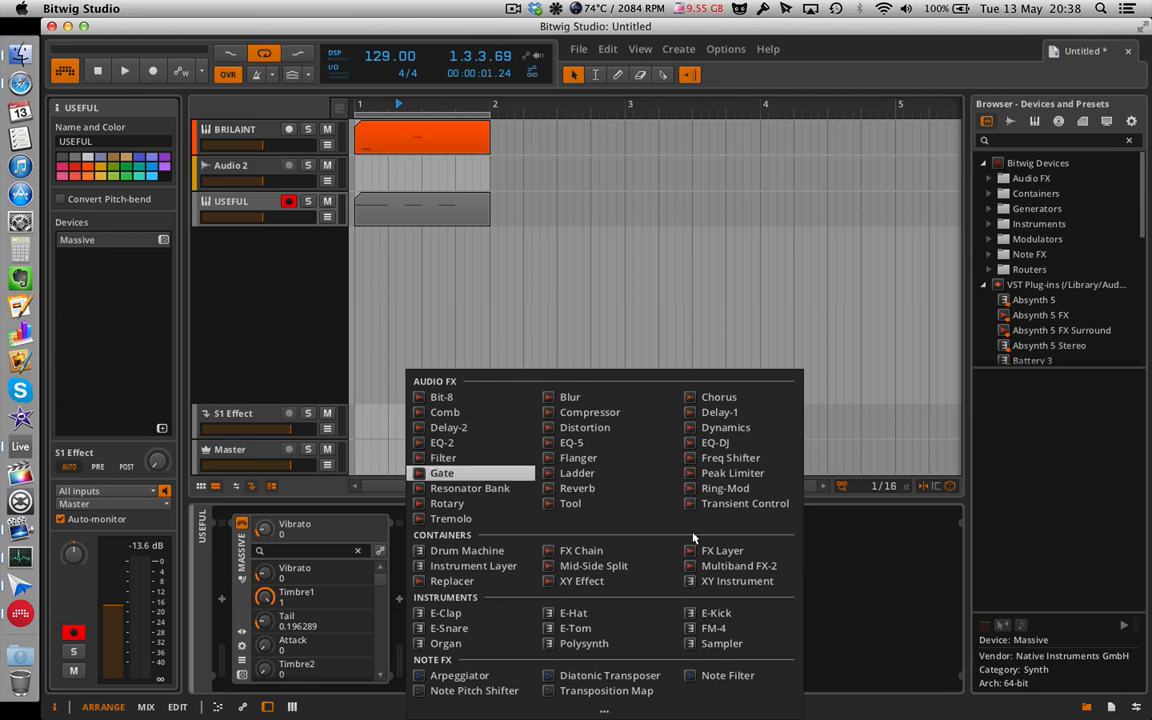
pyautogui.click(890, 612)
pyautogui.click(236, 203)
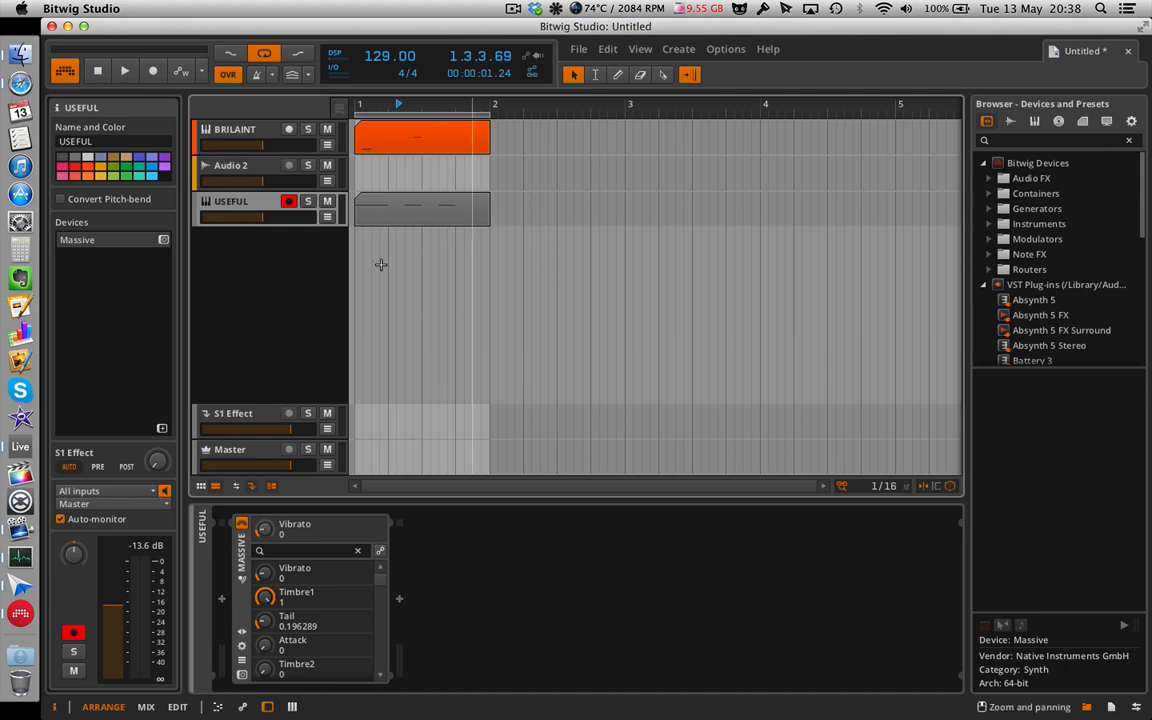
pyautogui.click(218, 120)
pyautogui.click(228, 203)
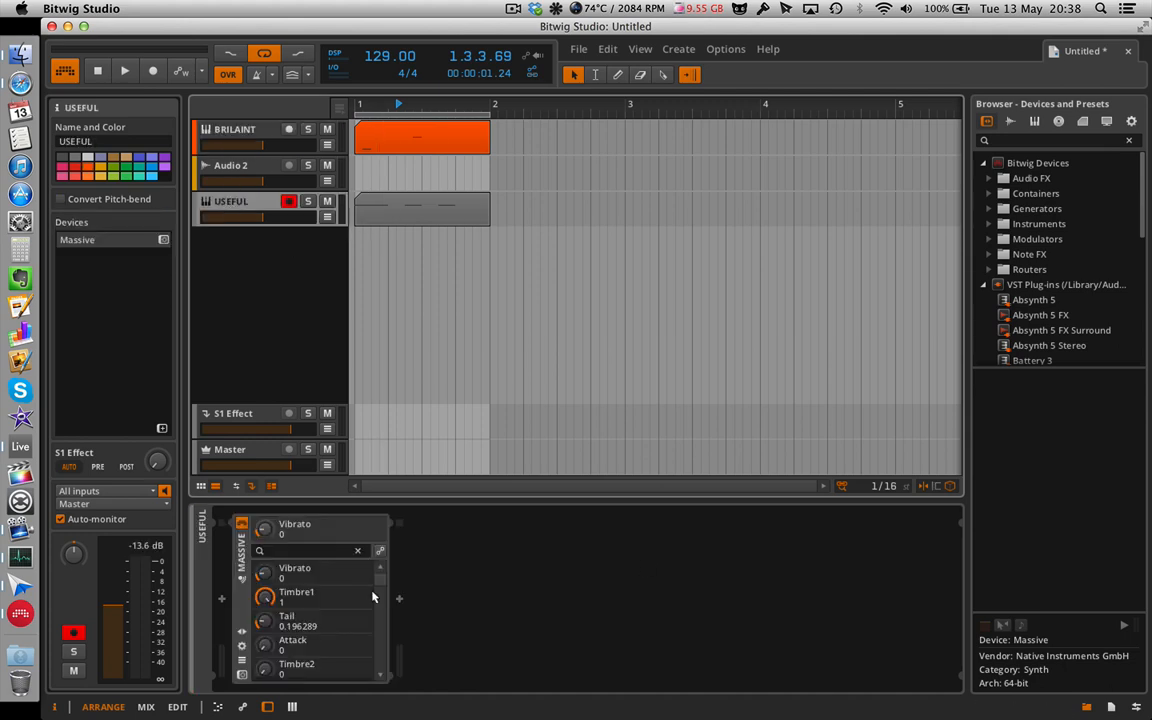
# - Open Massive's plug-in window and browse for a sound file in the "new massive presets" folder
pyautogui.click(240, 676)
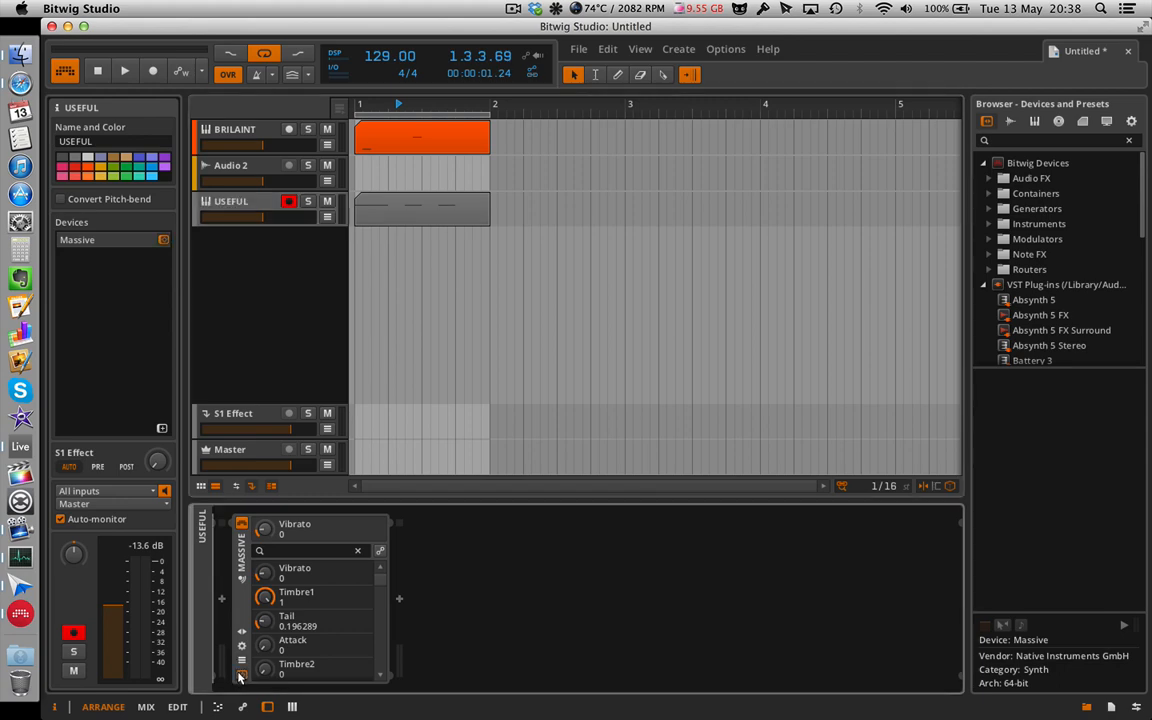
pyautogui.click(476, 110)
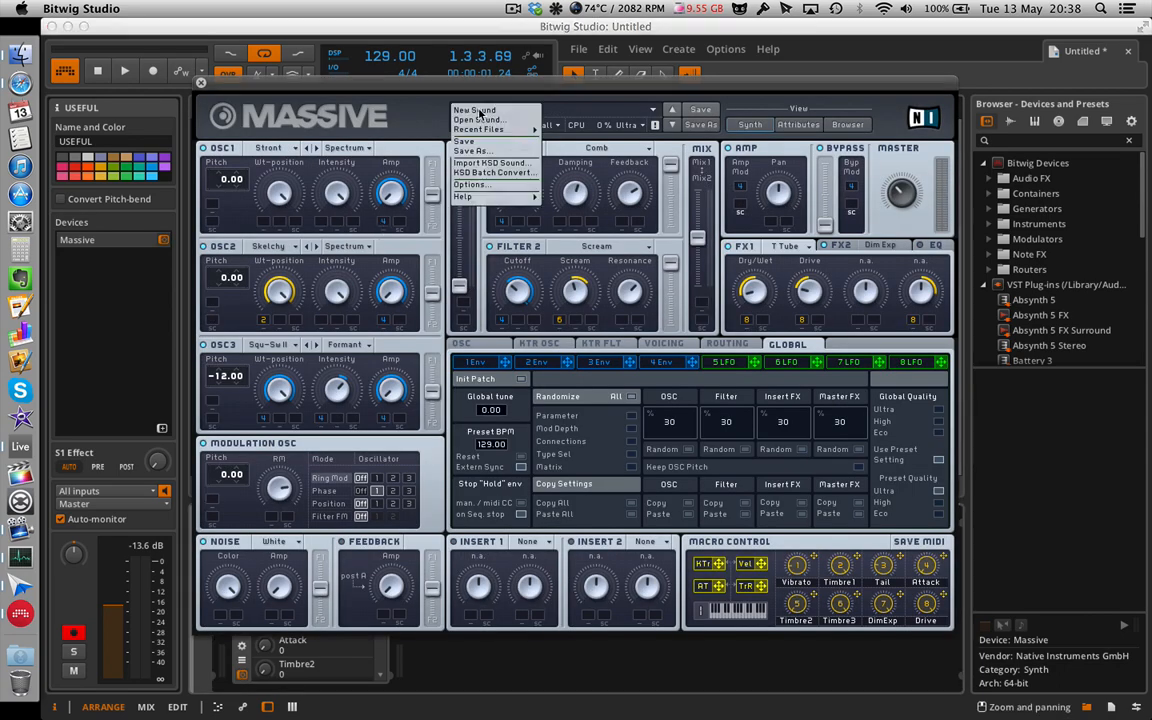
pyautogui.click(478, 119)
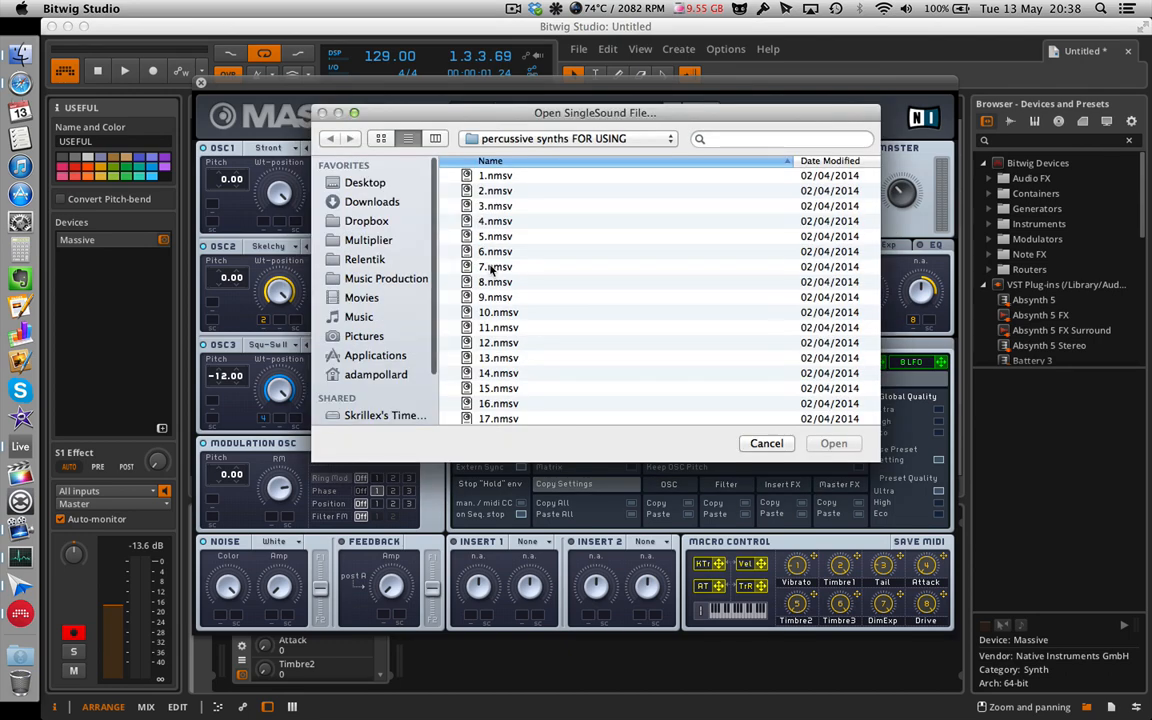
pyautogui.click(528, 139)
pyautogui.click(495, 82)
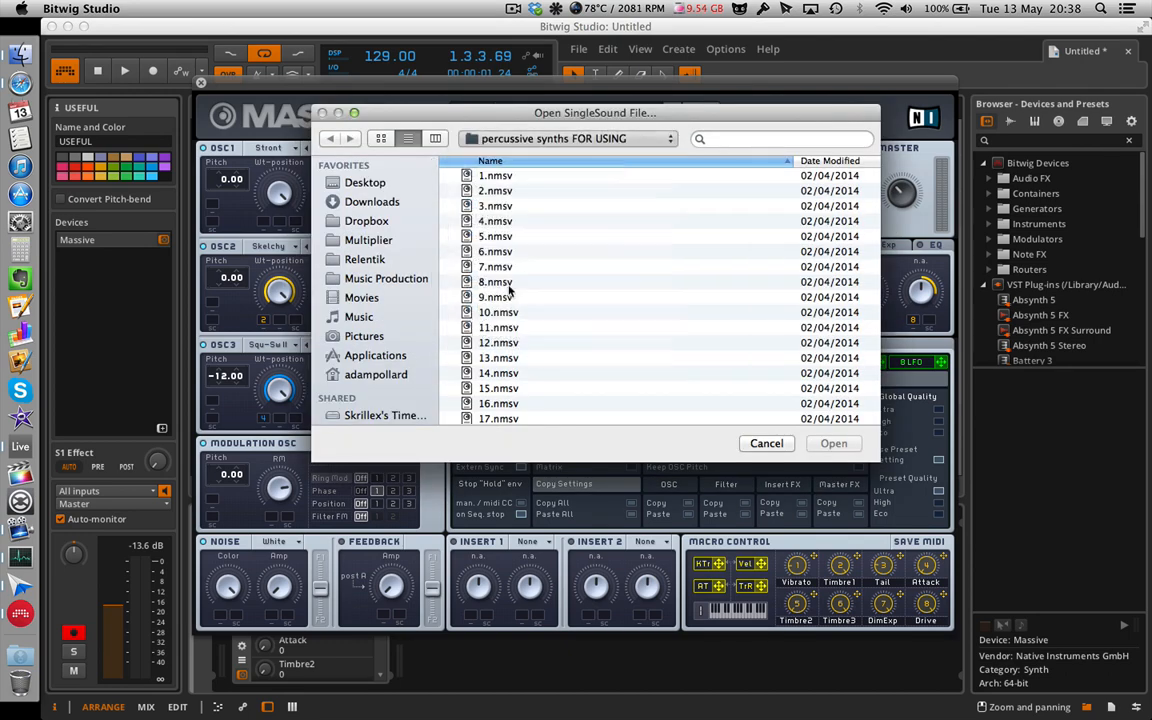
# - Load 55OneShot_Trap_PerfectWoop.nmsv from the Massive Trap Presets FINAL folder and close the Massive window
pyautogui.scroll(-10, 520, 348)
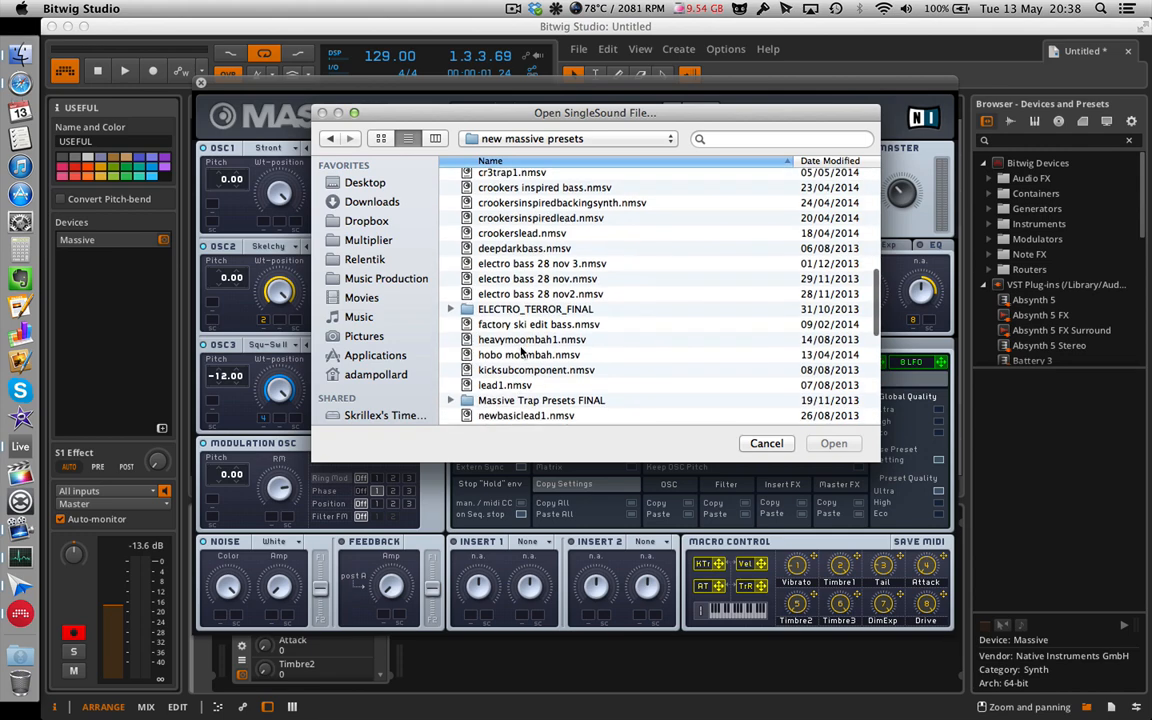
pyautogui.scroll(-5, 520, 348)
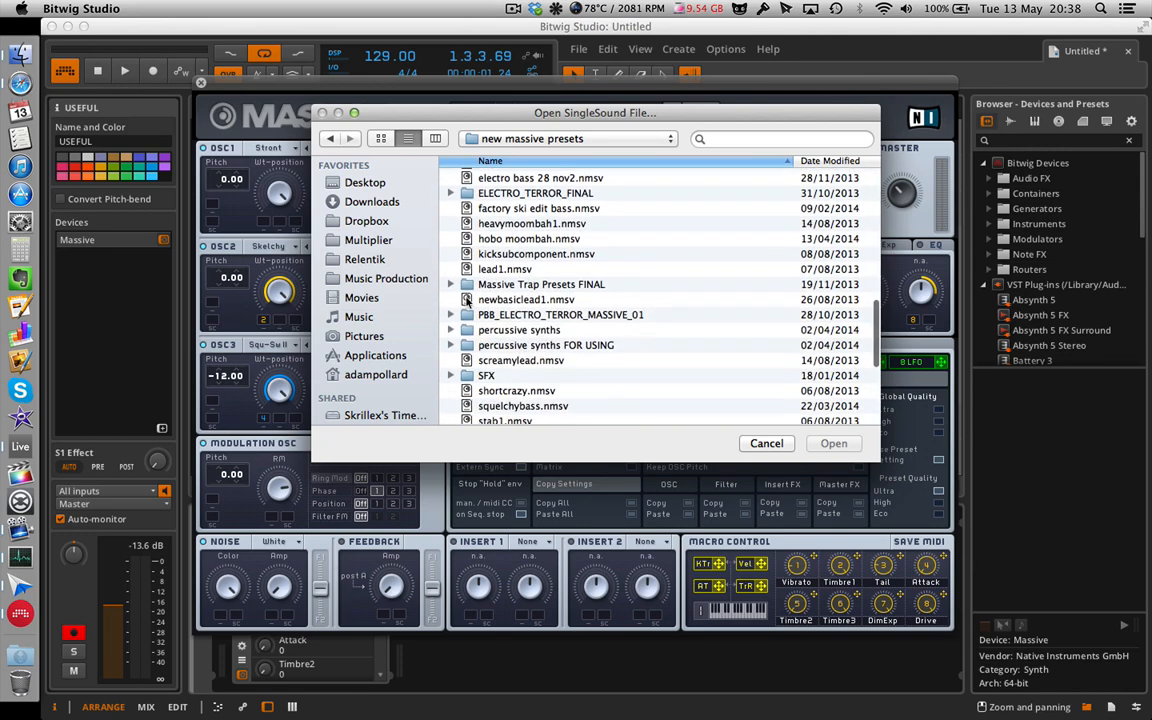
pyautogui.click(449, 285)
pyautogui.scroll(-10, 530, 325)
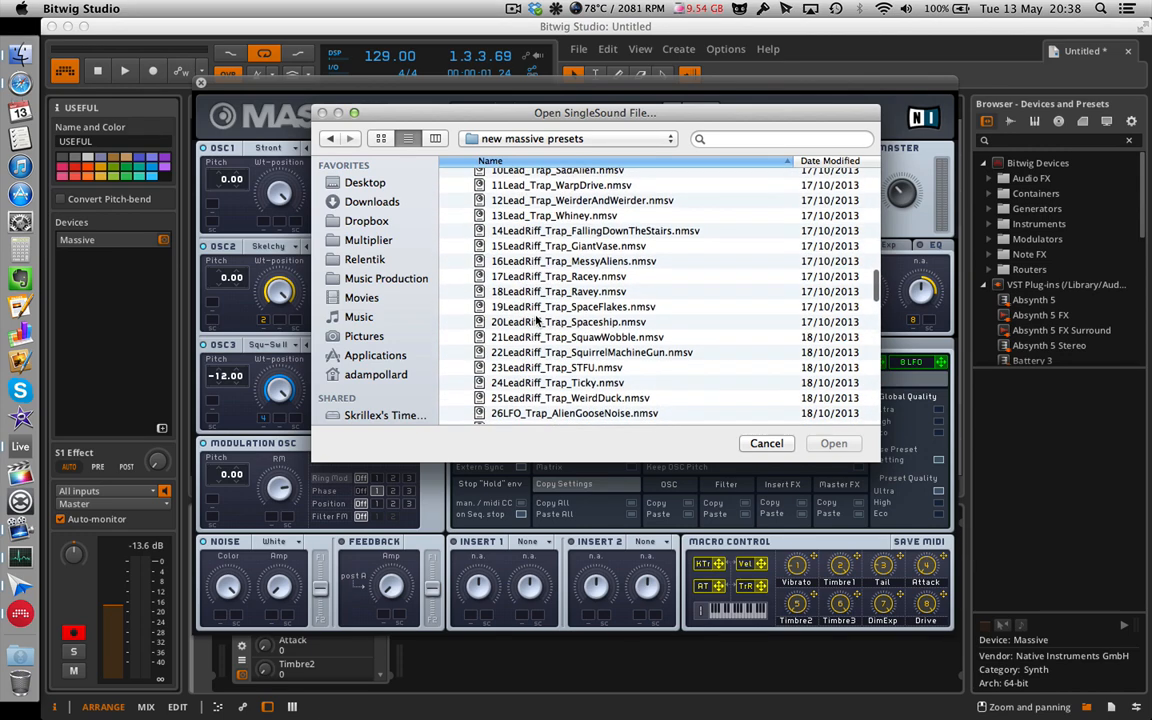
pyautogui.scroll(-5, 537, 318)
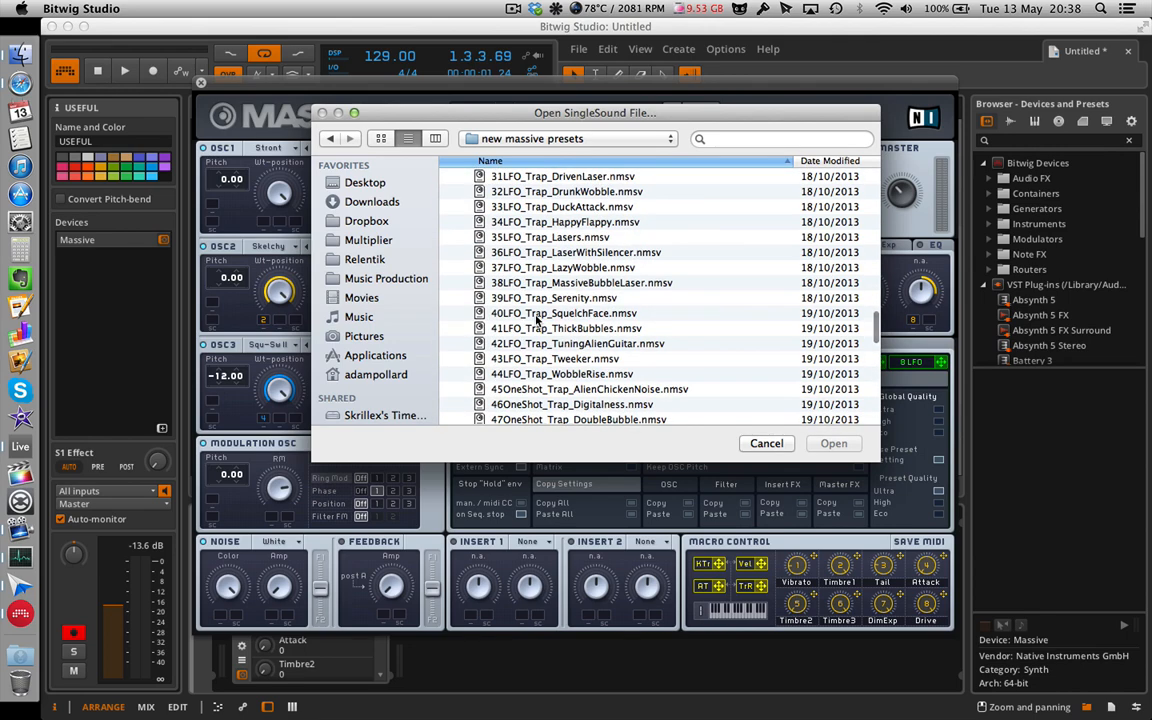
pyautogui.scroll(-5, 537, 318)
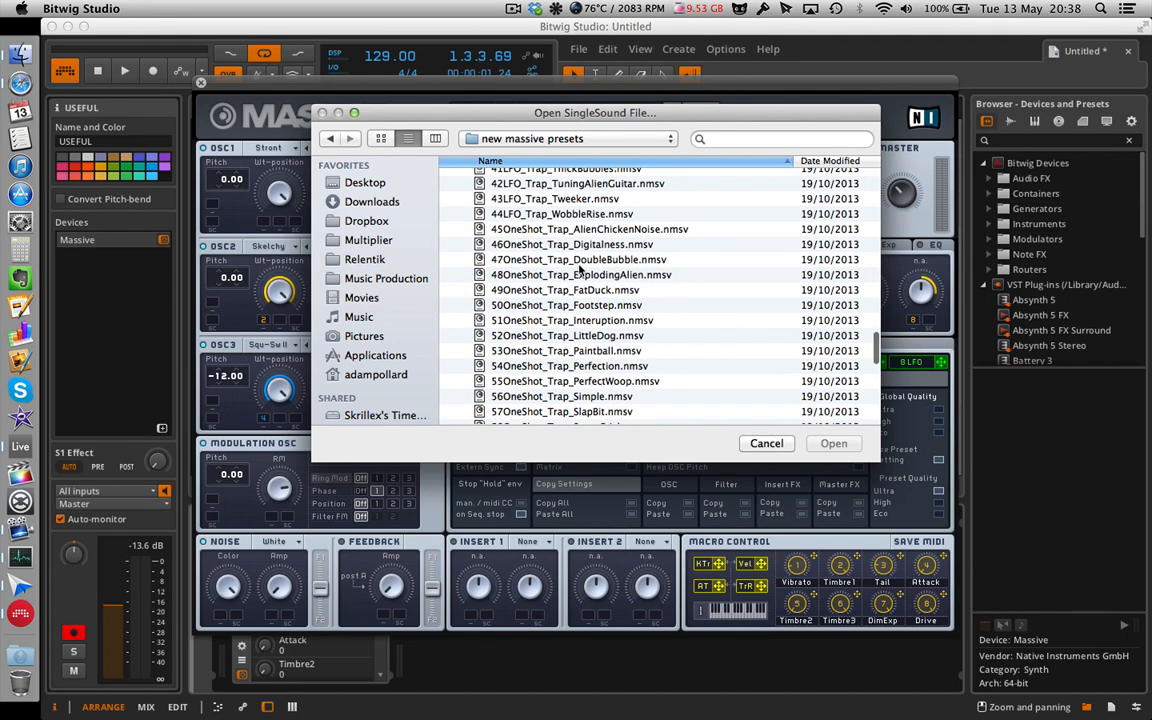
pyautogui.doubleClick(573, 385)
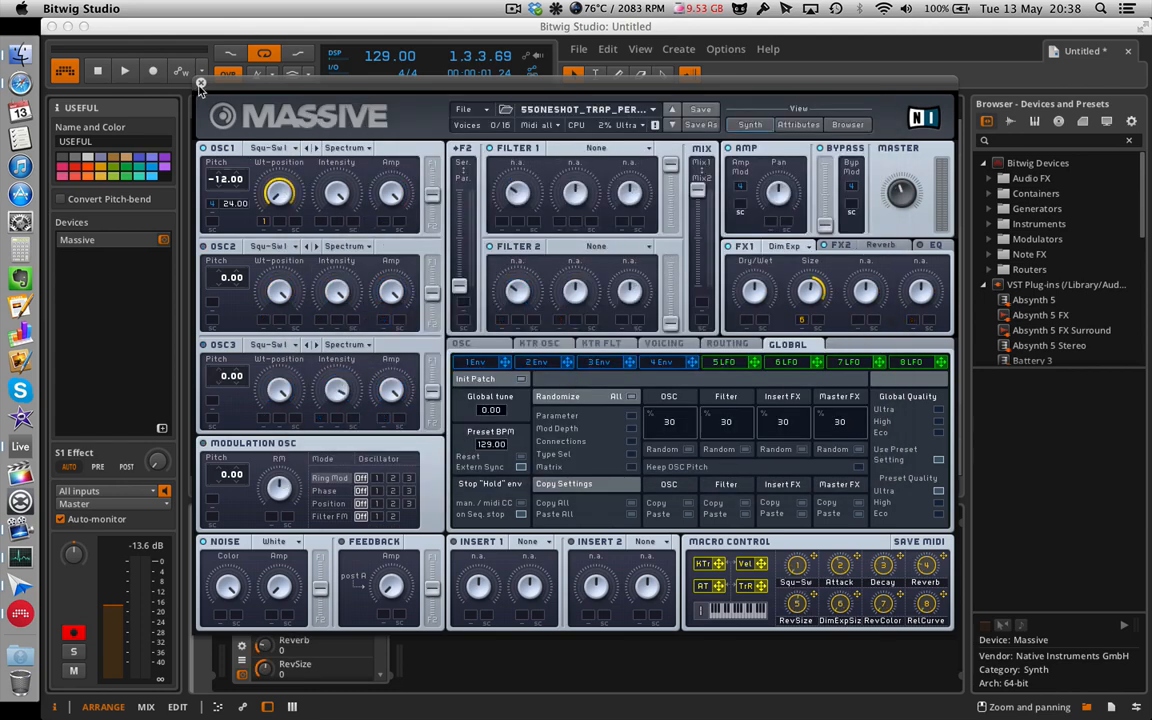
pyautogui.click(199, 88)
# - Start loop playback and delete the clip on the BRILAINT track
pyautogui.click(358, 251)
pyautogui.press('space')
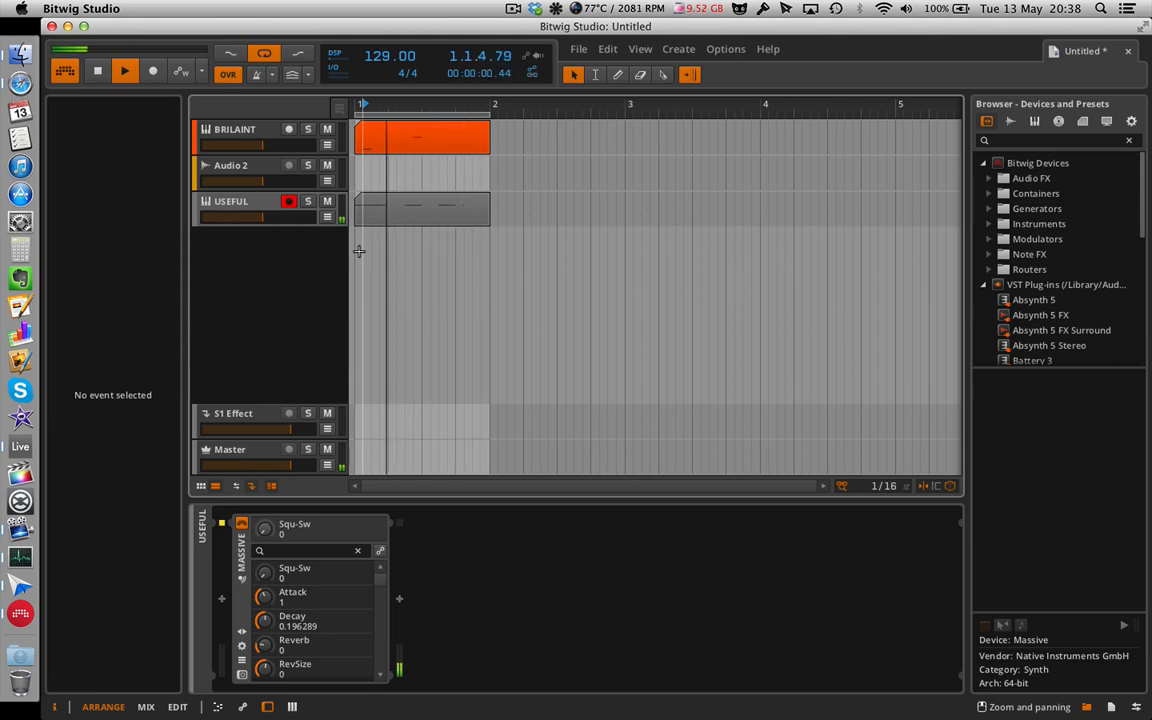
pyautogui.click(455, 126)
pyautogui.press('Delete')
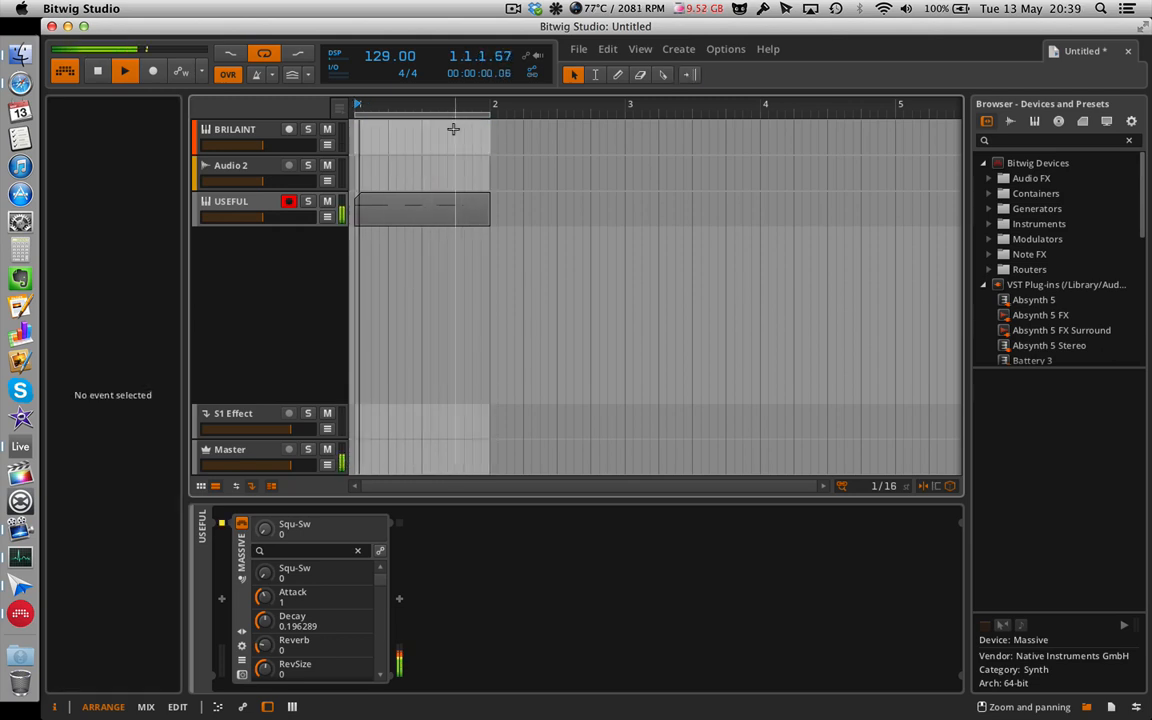
# - Select the clip on the USEFUL track and play the loop to hear the new Massive sound
pyautogui.click(412, 214)
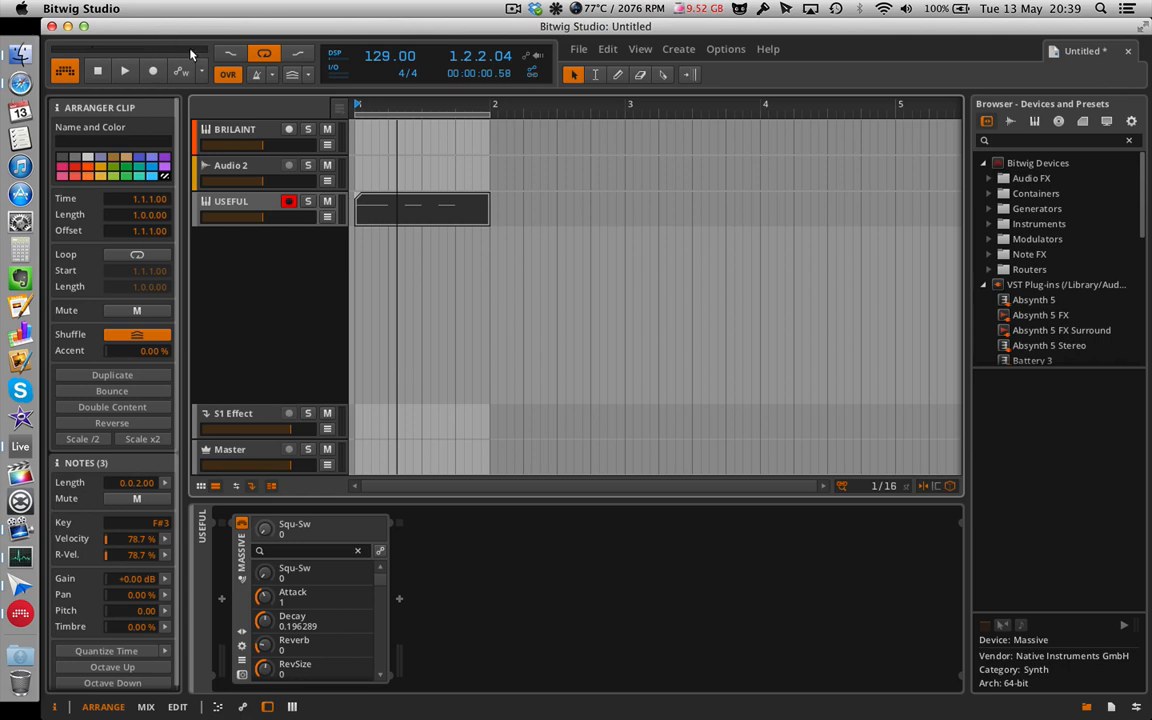
pyautogui.press('space')
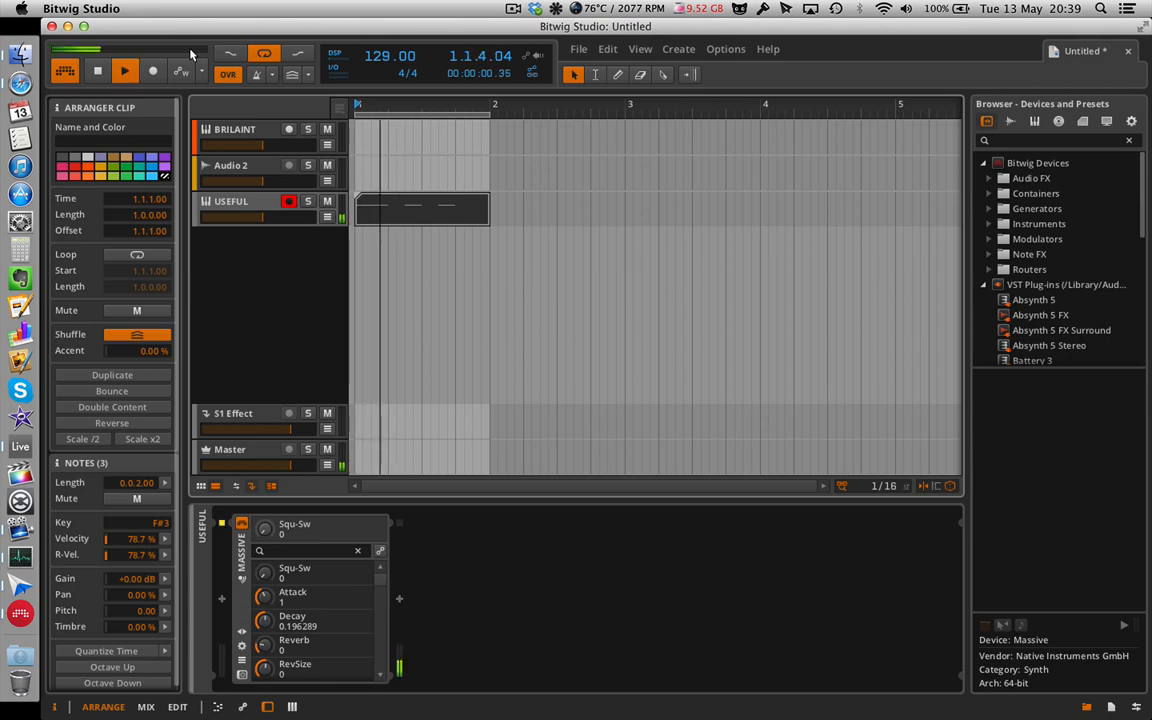
pyautogui.press('space')
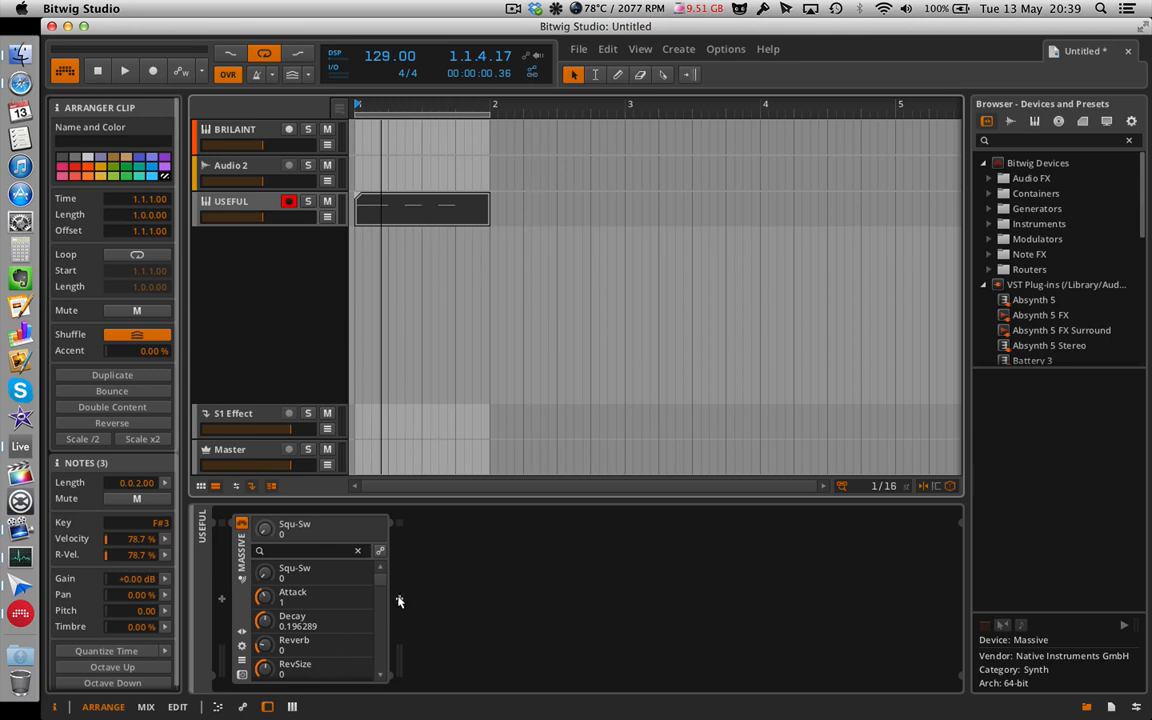
# - Insert a Rotary effect after Massive and switch it off and on during playback to compare the sound
pyautogui.click(398, 601)
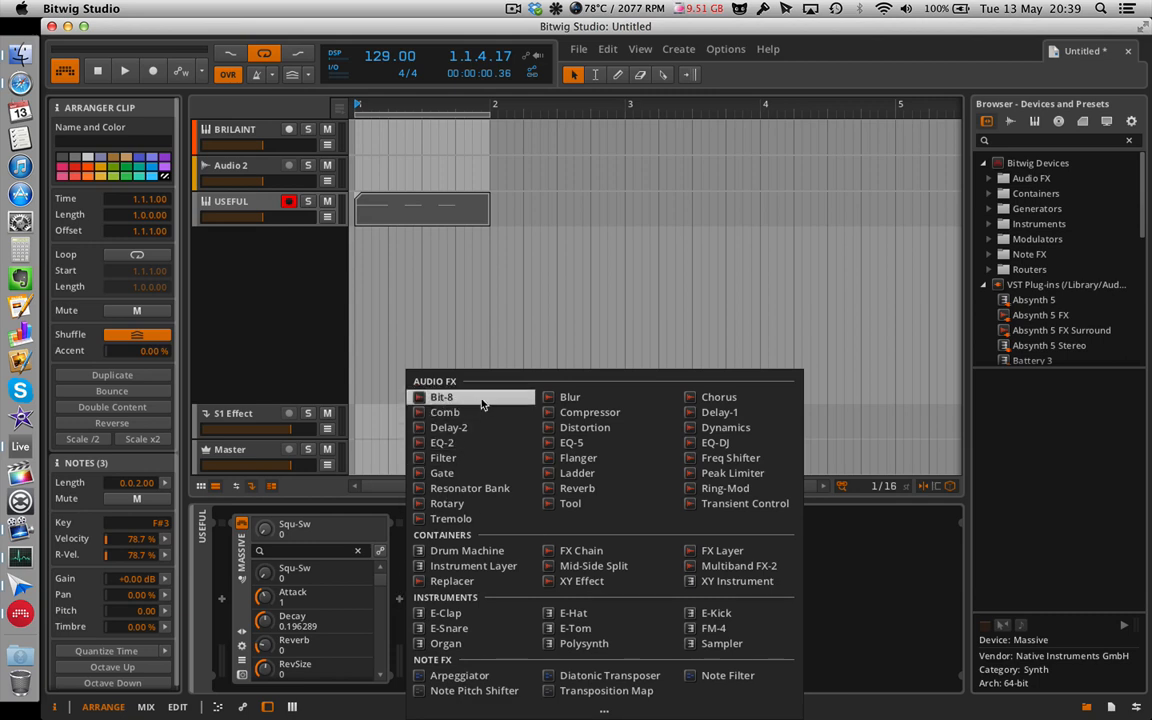
pyautogui.click(497, 504)
pyautogui.press('space')
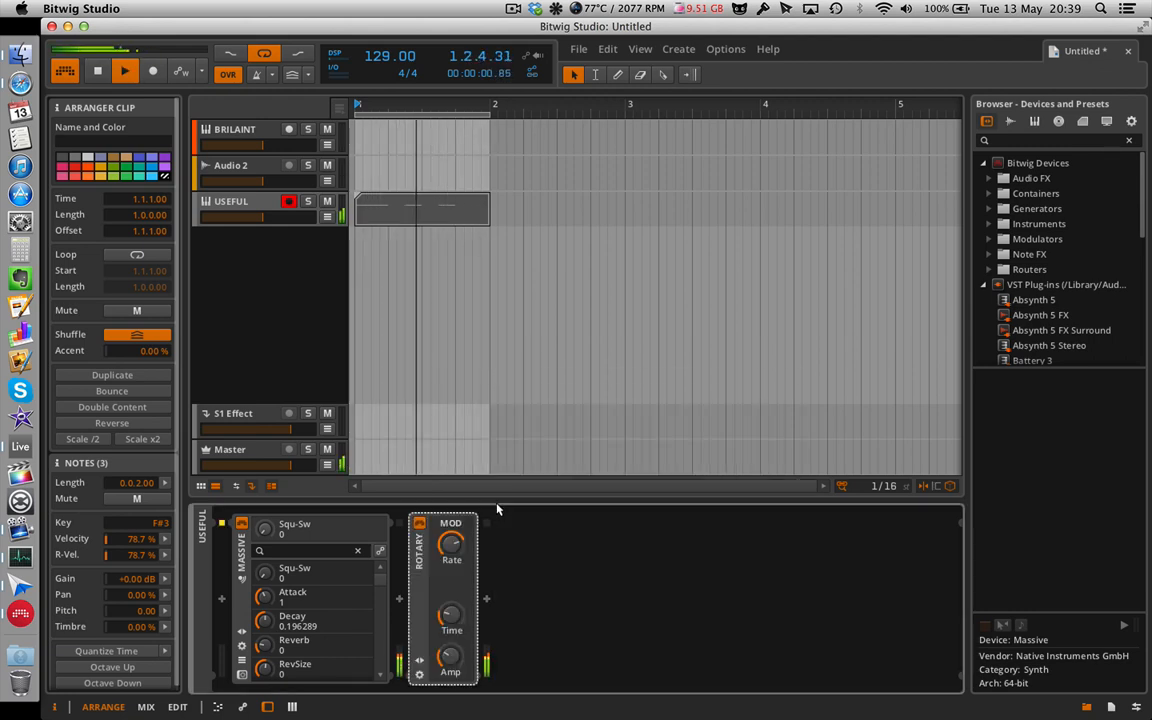
pyautogui.click(418, 523)
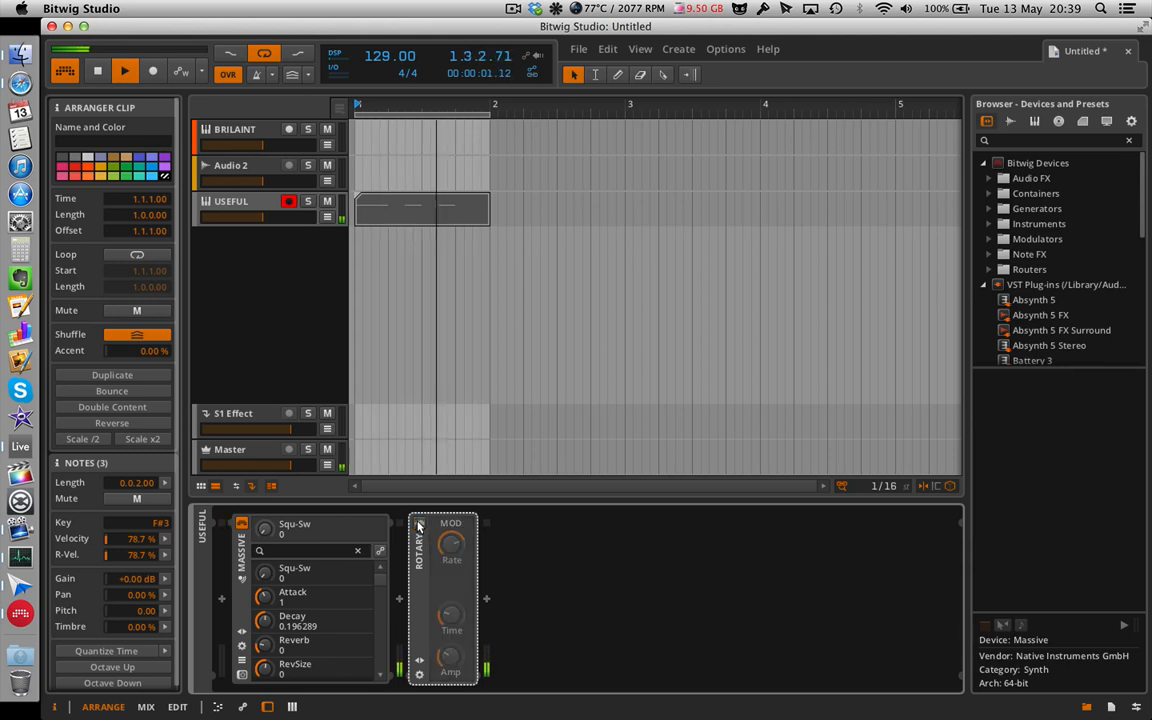
pyautogui.click(418, 523)
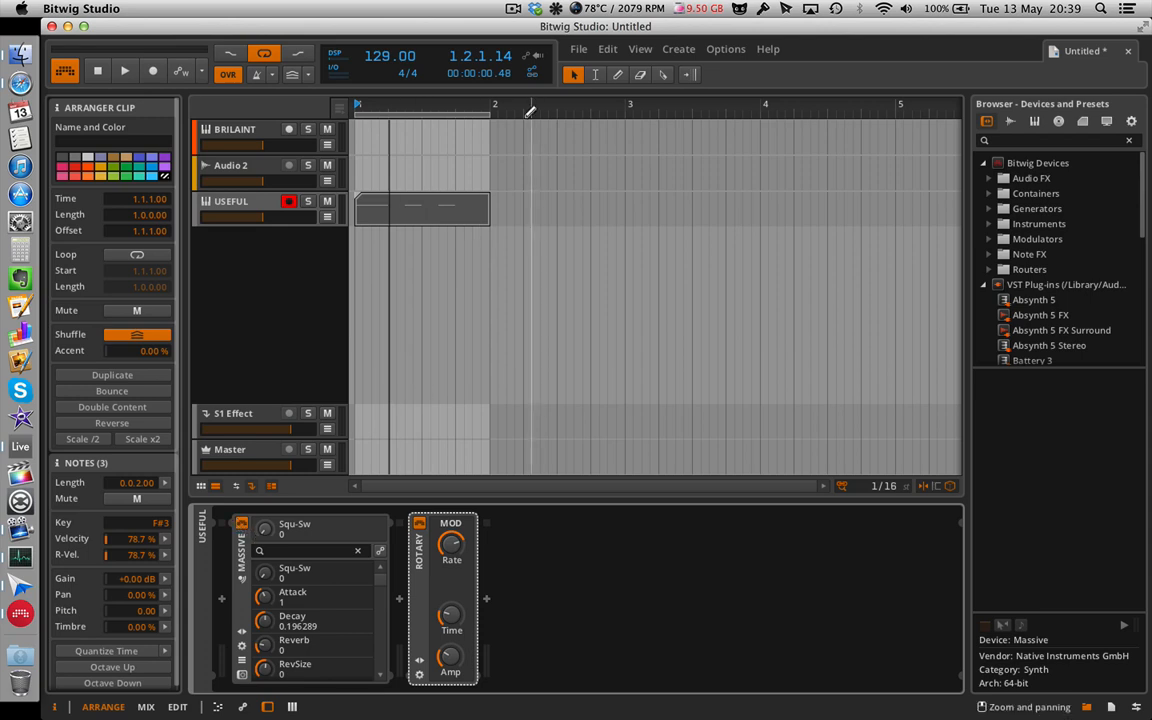
pyautogui.click(512, 9)
pyautogui.click(534, 57)
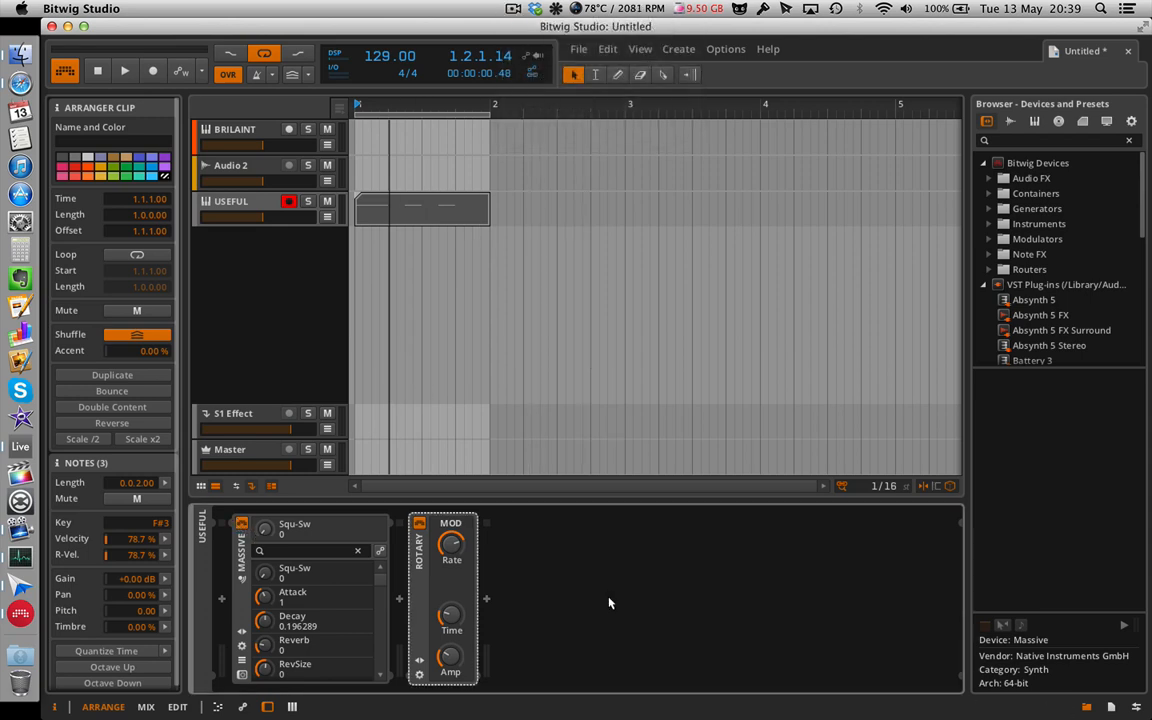
# - Raise Rotary's Rate and Amp to maximum and adjust Time during playback, comparing the sound with the effect off and on
pyautogui.press('space')
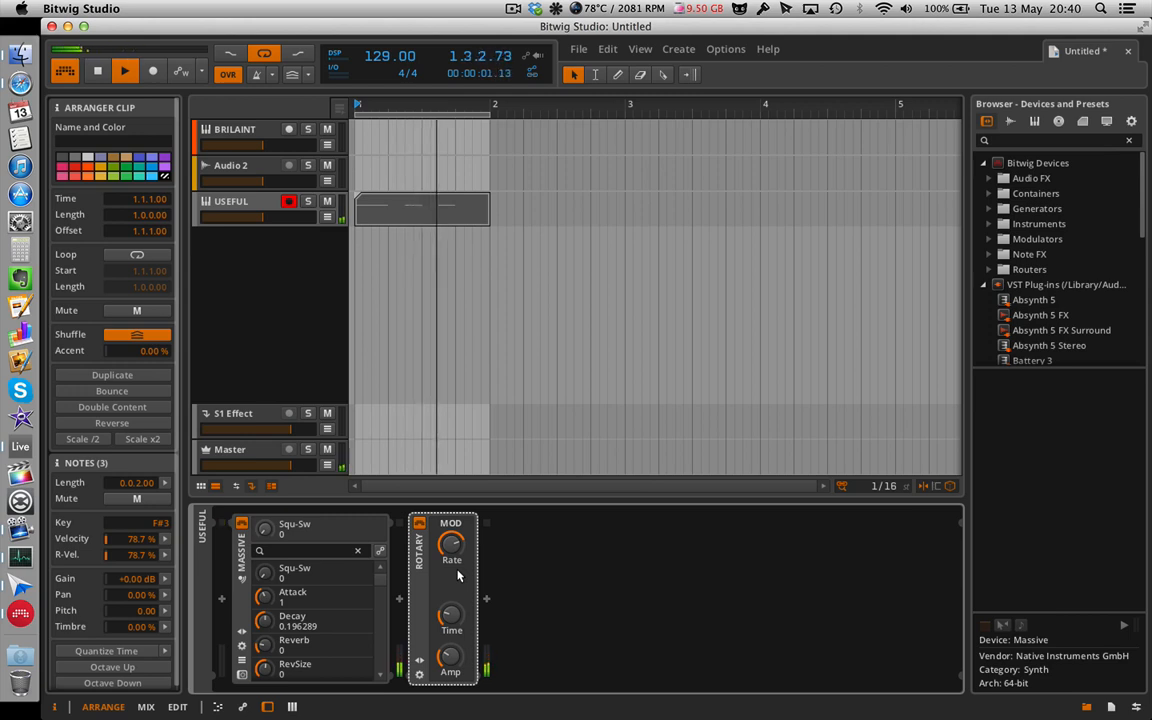
pyautogui.moveTo(455, 548); pyautogui.dragTo(455, 470)
pyautogui.moveTo(452, 617); pyautogui.dragTo(452, 499)
pyautogui.moveTo(451, 656); pyautogui.dragTo(452, 700)
pyautogui.moveTo(452, 614); pyautogui.dragTo(452, 640)
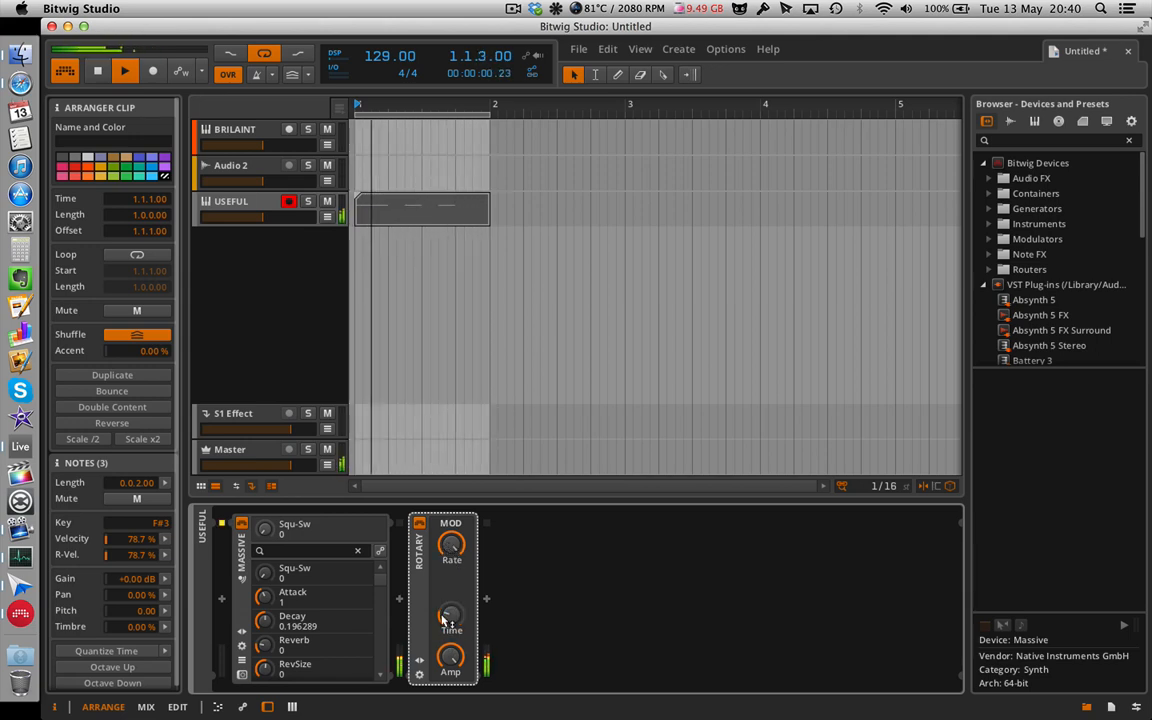
pyautogui.click(419, 523)
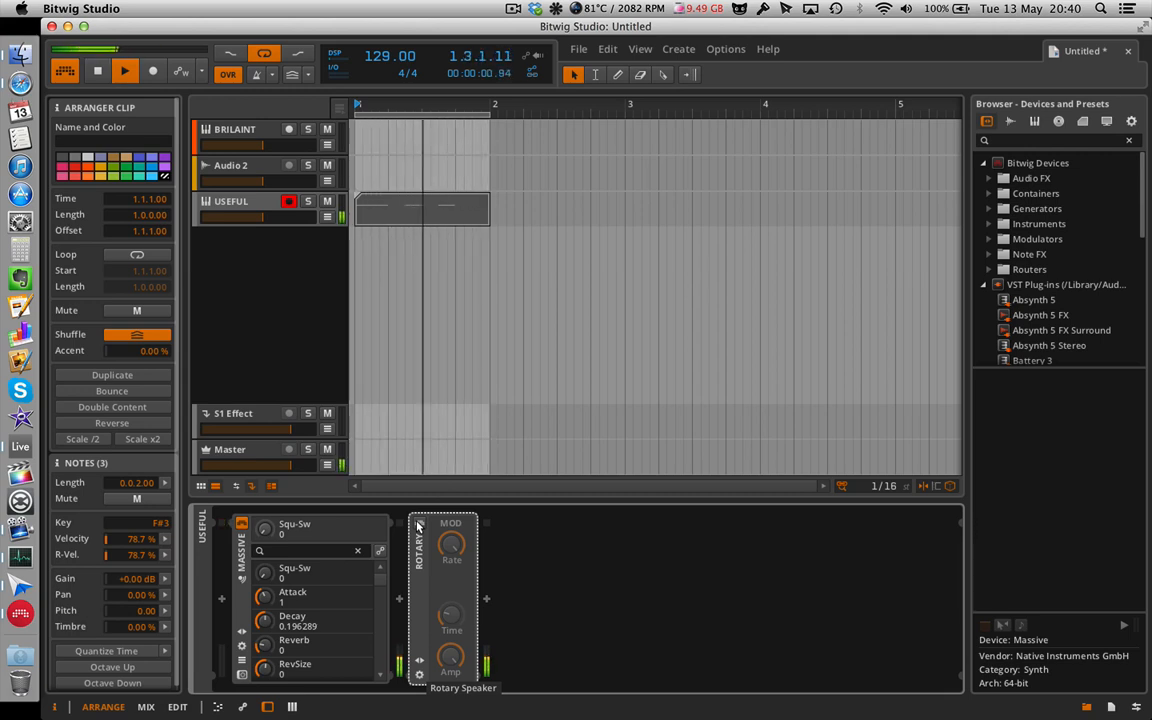
pyautogui.click(418, 524)
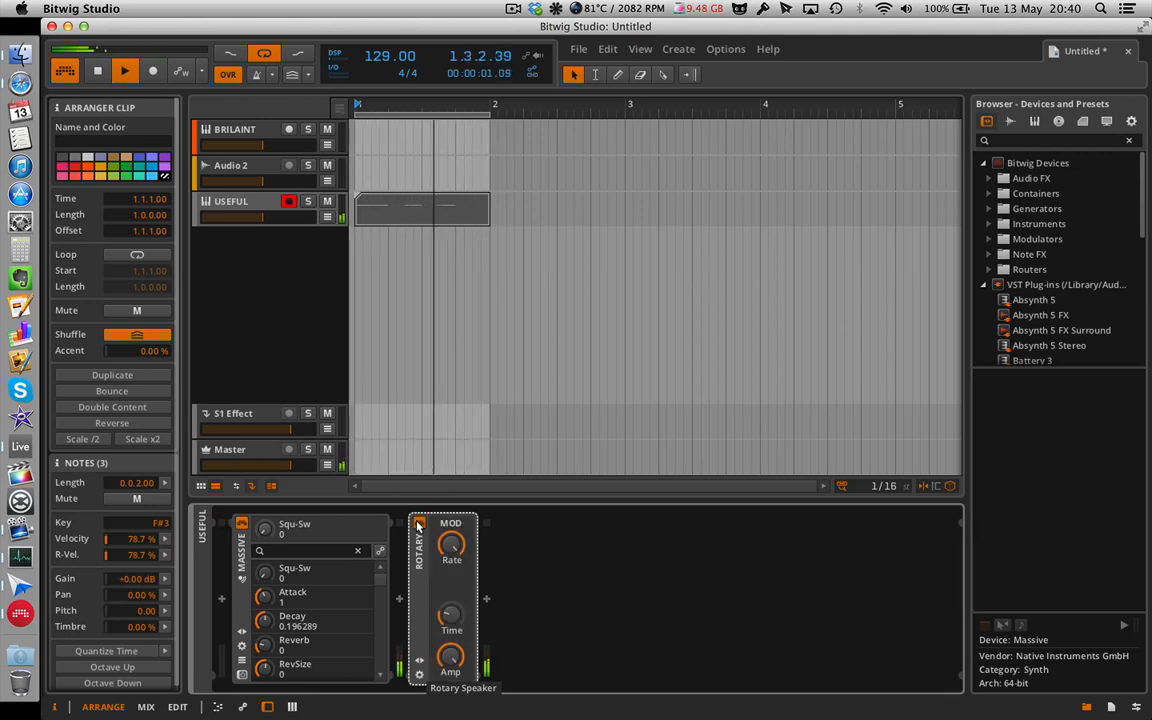
# - Insert a Resonator Bank after Rotary and turn up its global Shift
pyautogui.click(485, 599)
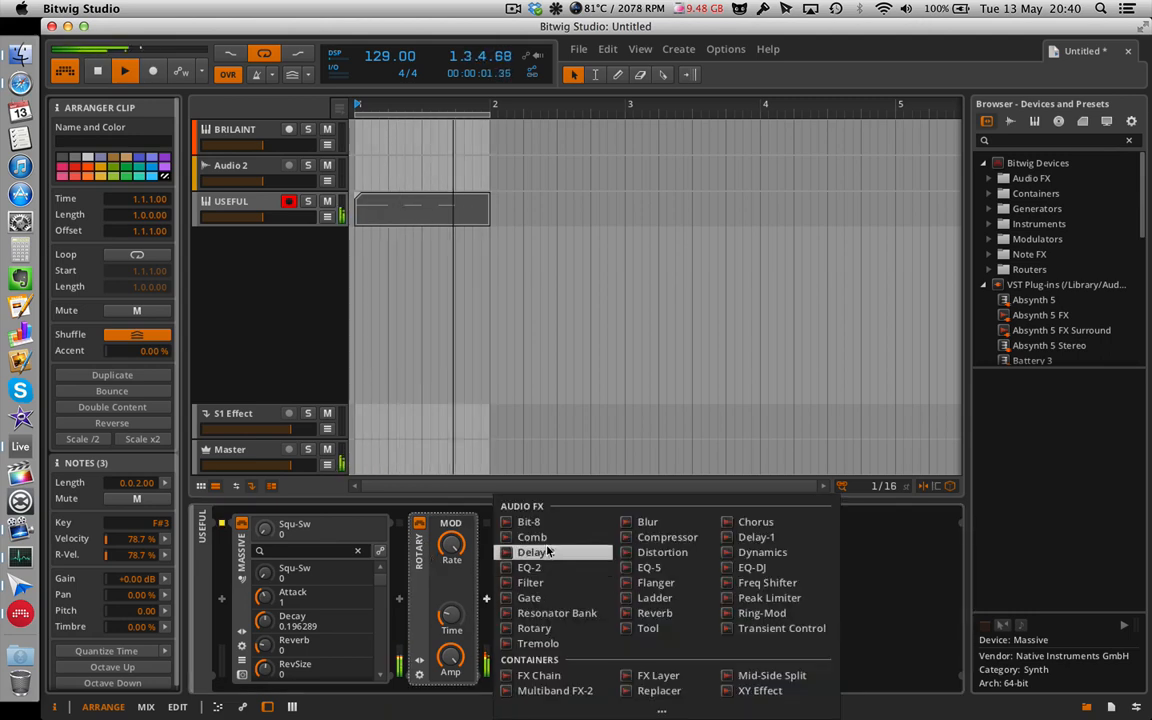
pyautogui.click(552, 613)
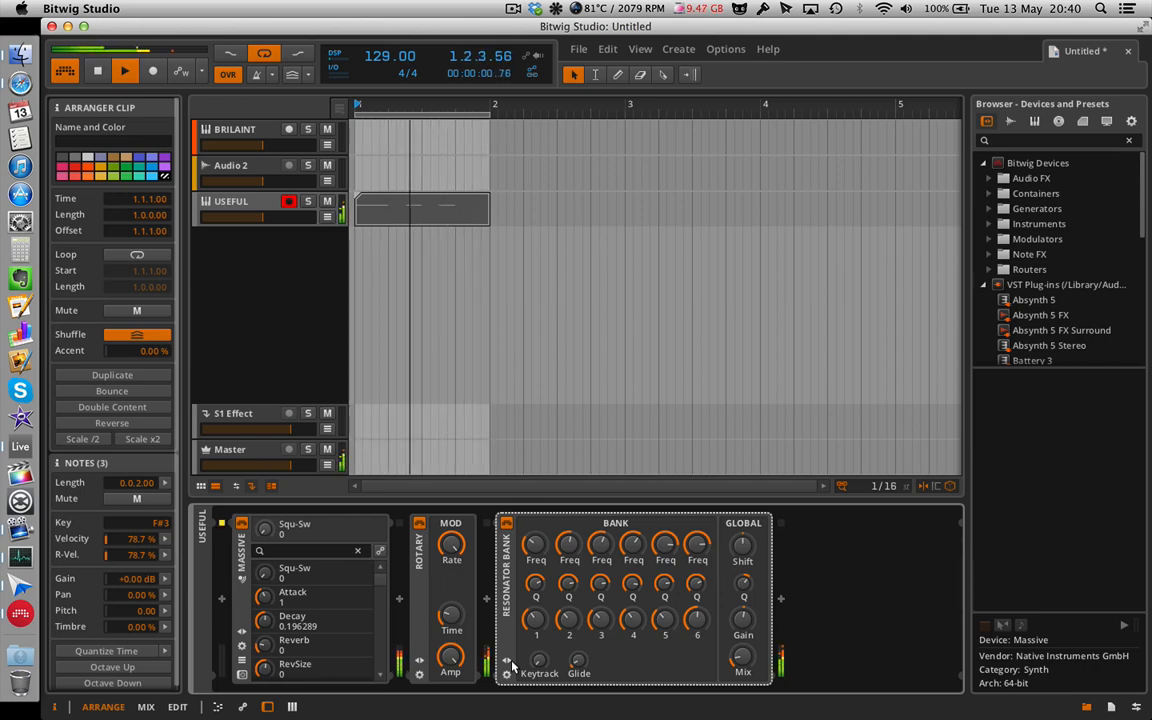
pyautogui.moveTo(742, 554)
pyautogui.mouseDown()
pyautogui.moveTo(742, 612)
pyautogui.moveTo(742, 552)
pyautogui.mouseUp()
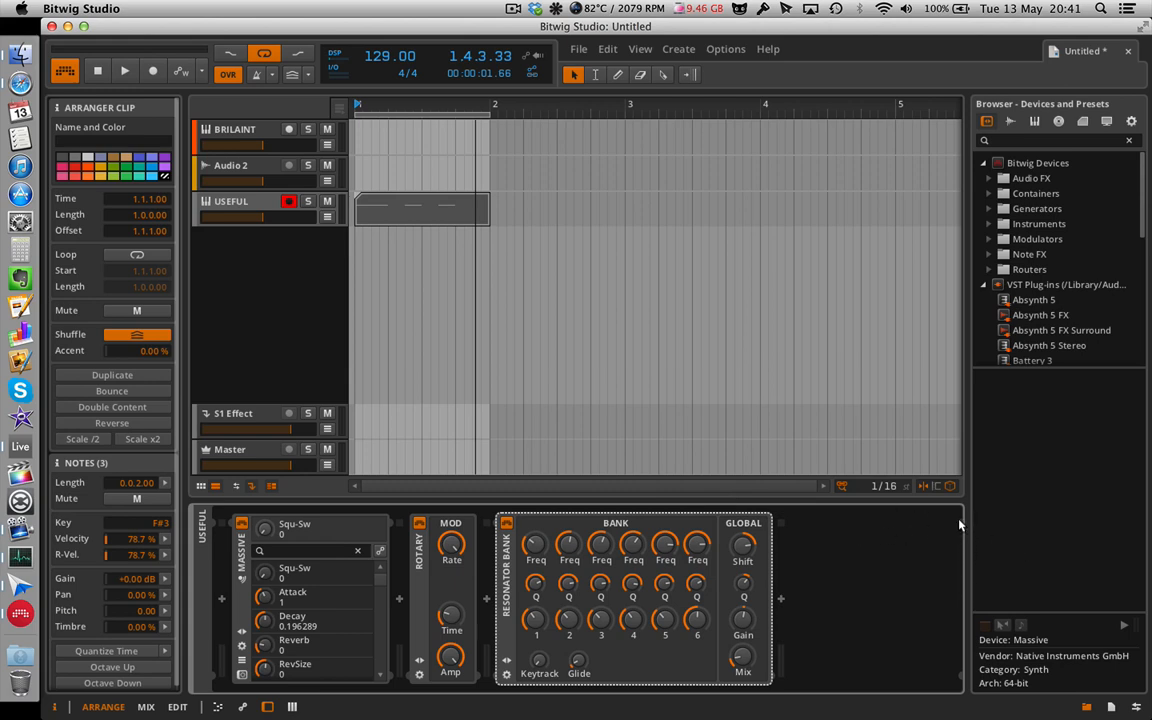
# - Show the project's info fields in place of the device browser
pyautogui.click(1108, 710)
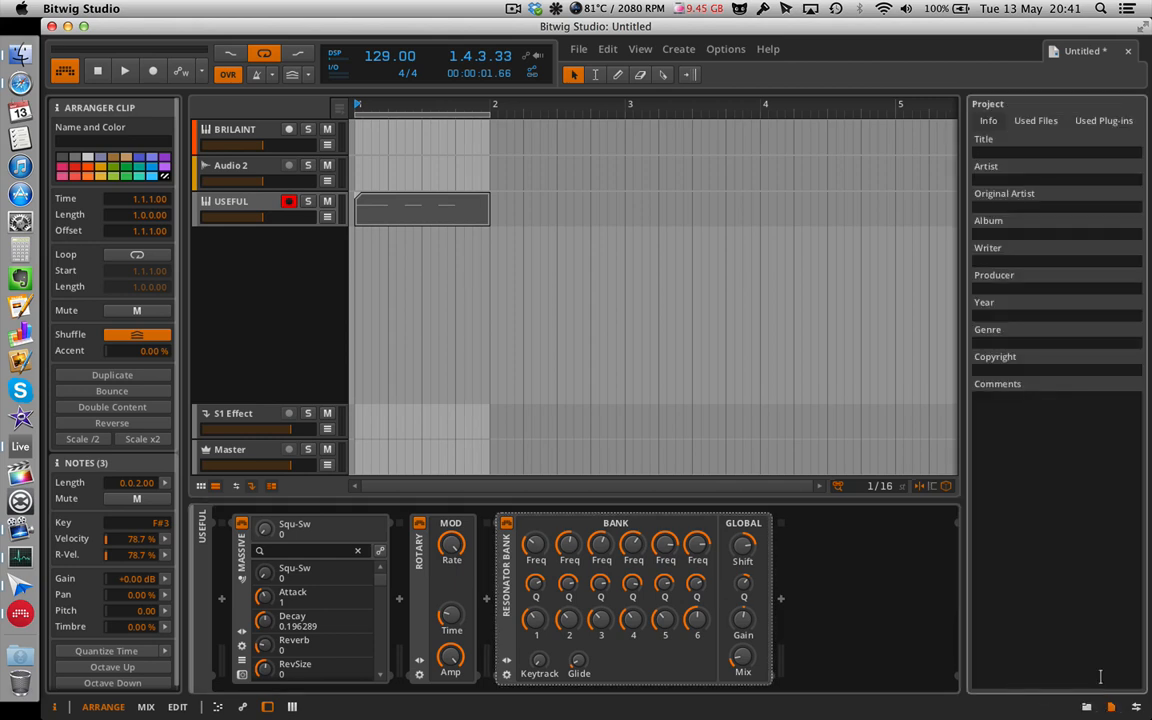
# - View the project's used files and info fields, and bring back the device browser
pyautogui.click(1036, 120)
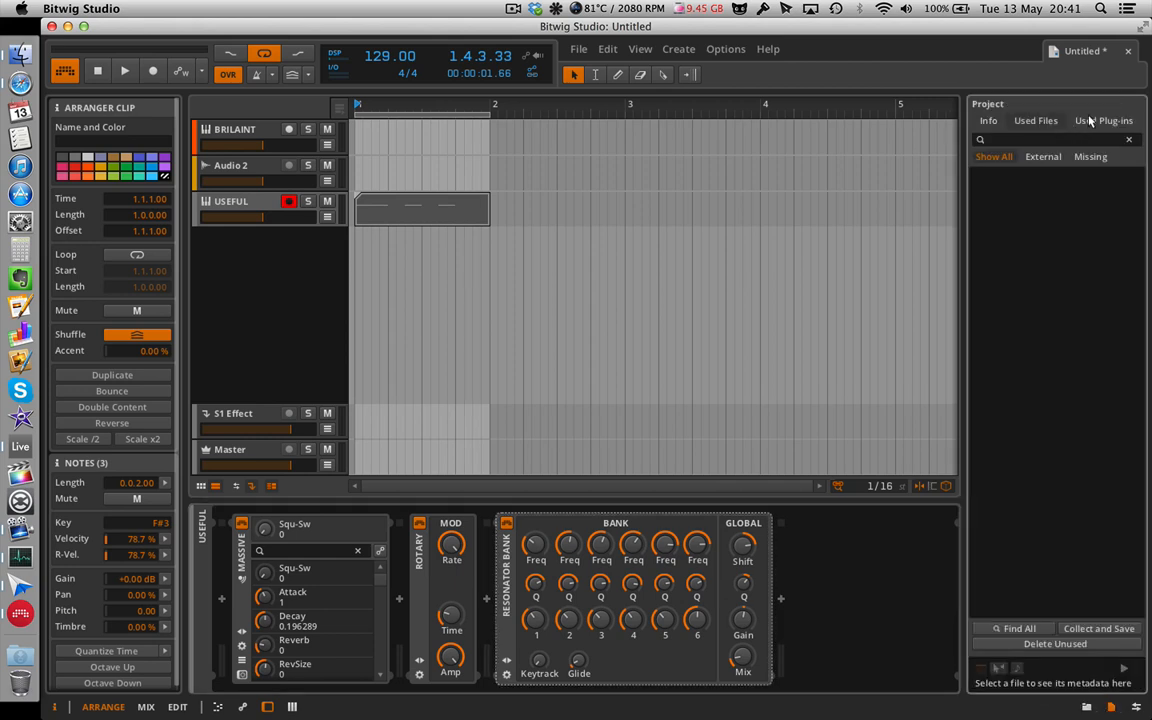
pyautogui.click(988, 120)
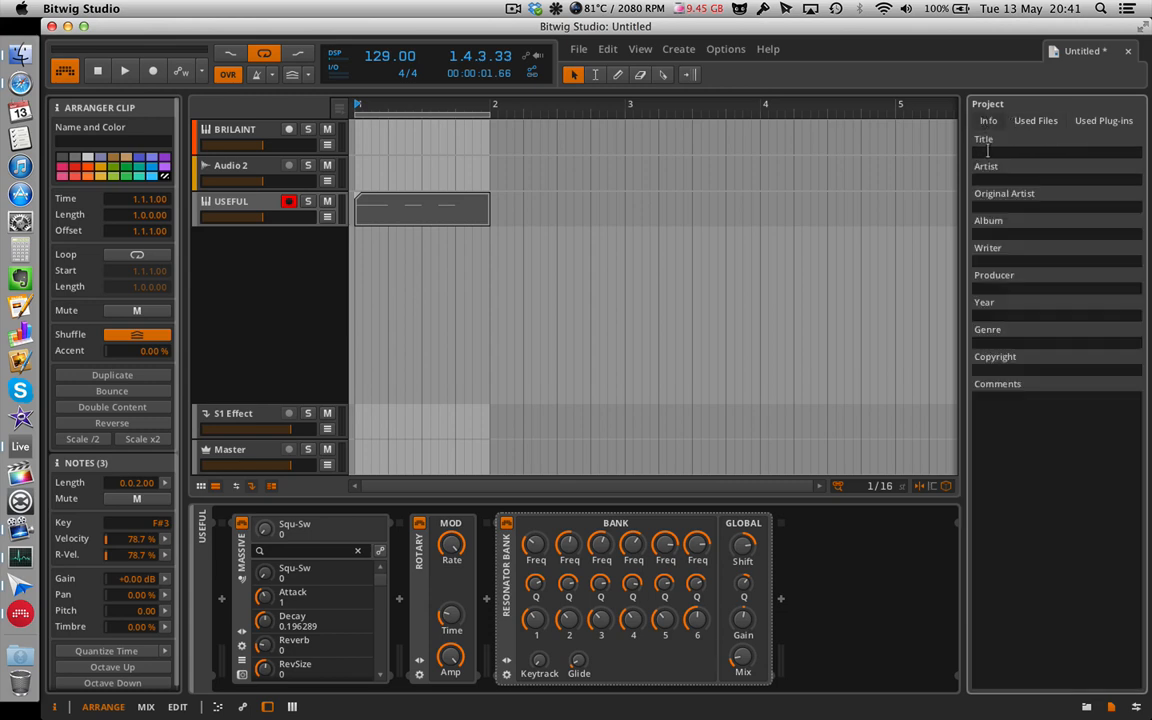
pyautogui.click(1137, 706)
pyautogui.click(1136, 707)
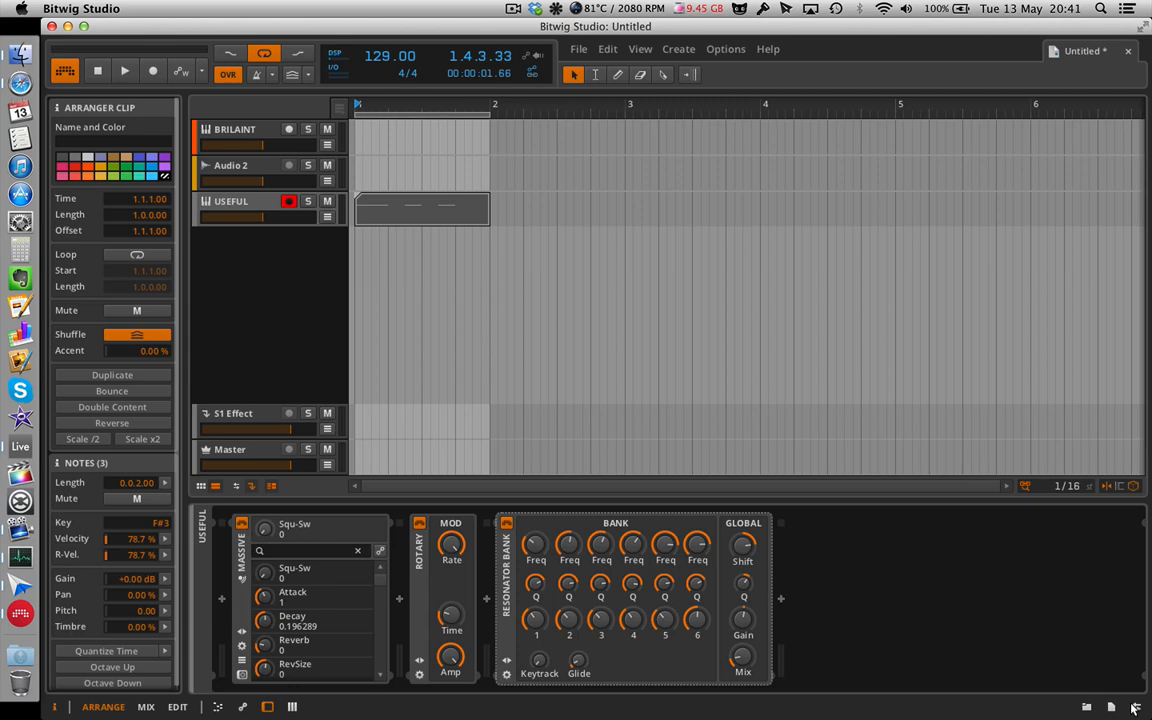
pyautogui.click(1136, 707)
pyautogui.click(1111, 707)
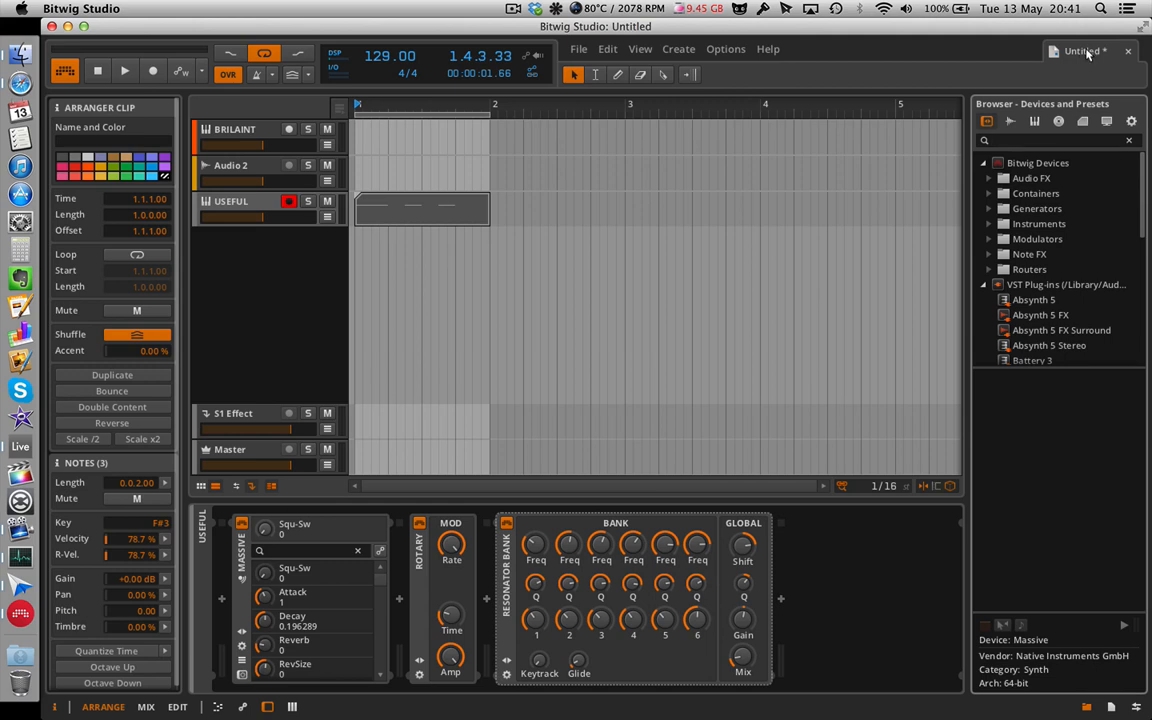
pyautogui.click(578, 49)
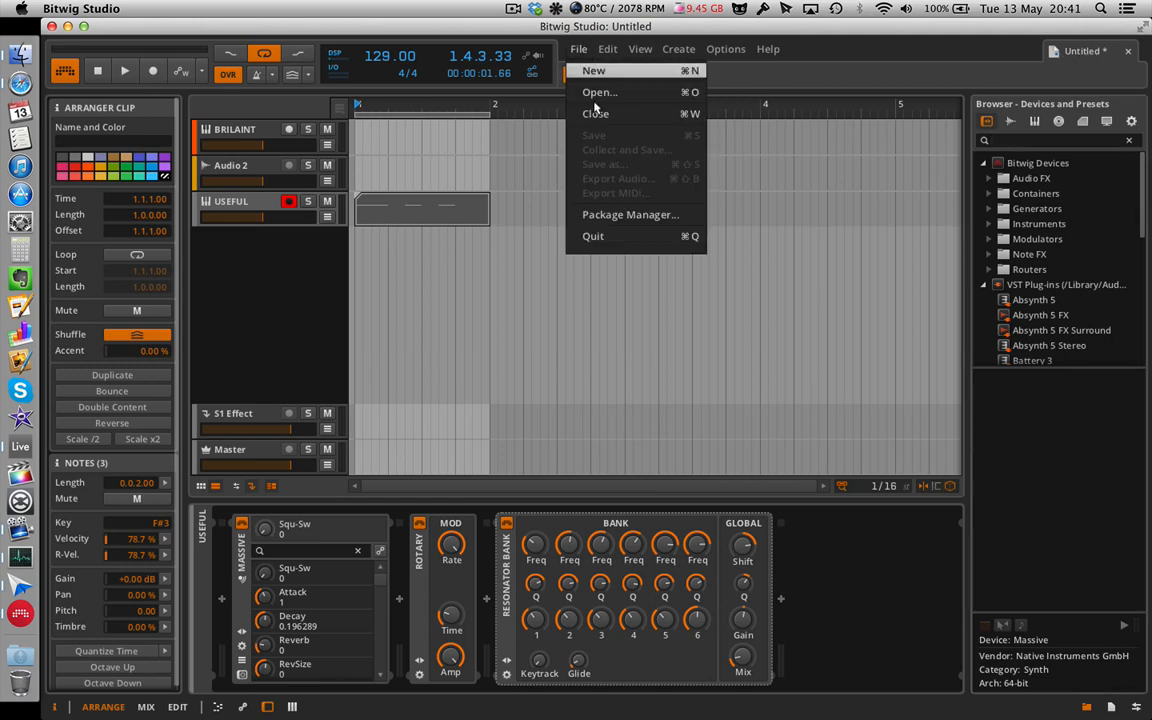
pyautogui.moveTo(675, 56)
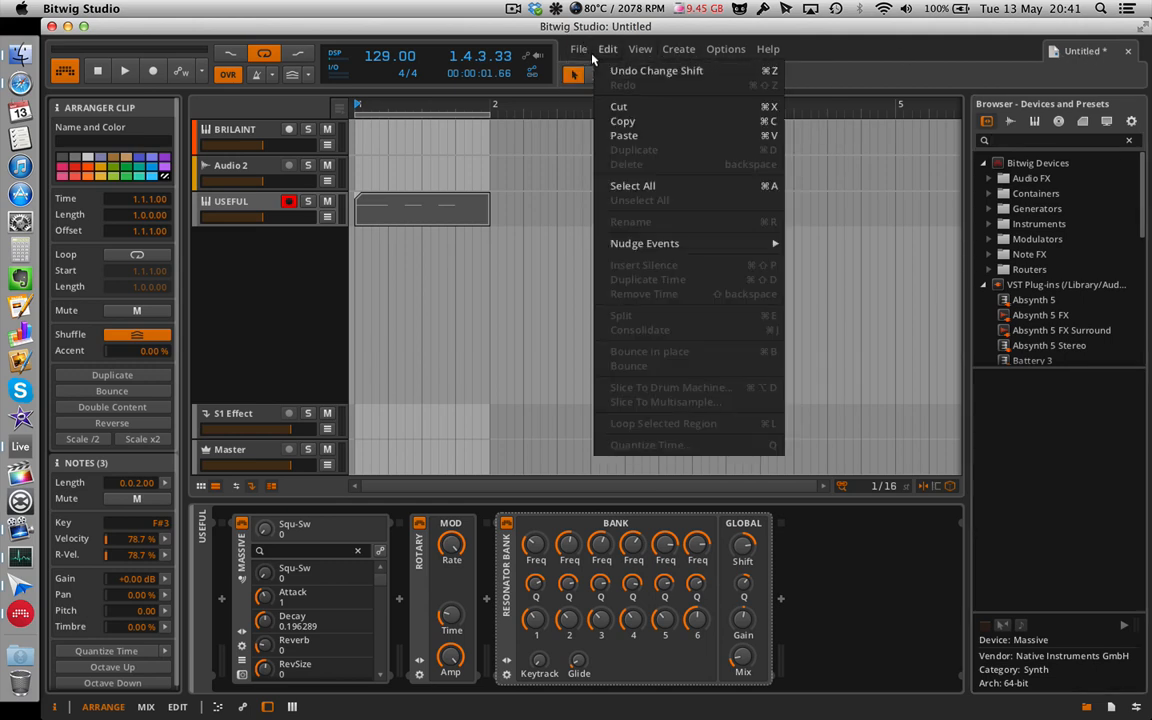
pyautogui.click(998, 62)
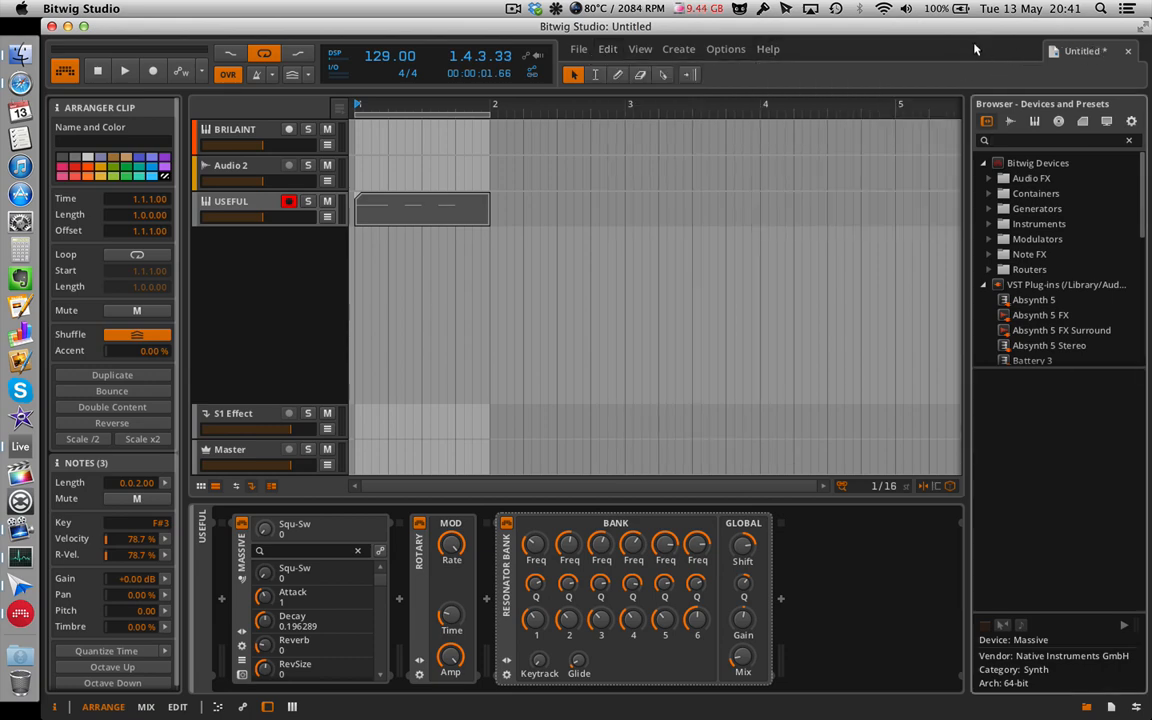
pyautogui.rightClick(978, 48)
pyautogui.click(951, 57)
# - Create a new empty project alongside the current one and switch between the two
pyautogui.click(580, 50)
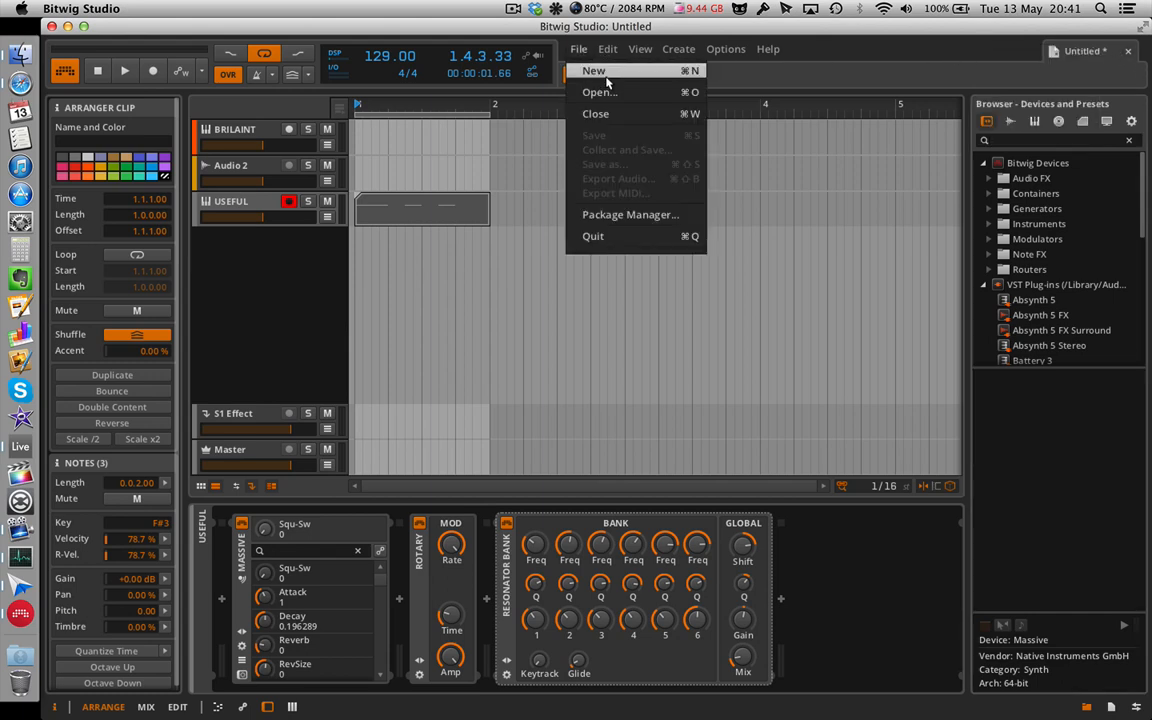
pyautogui.click(596, 70)
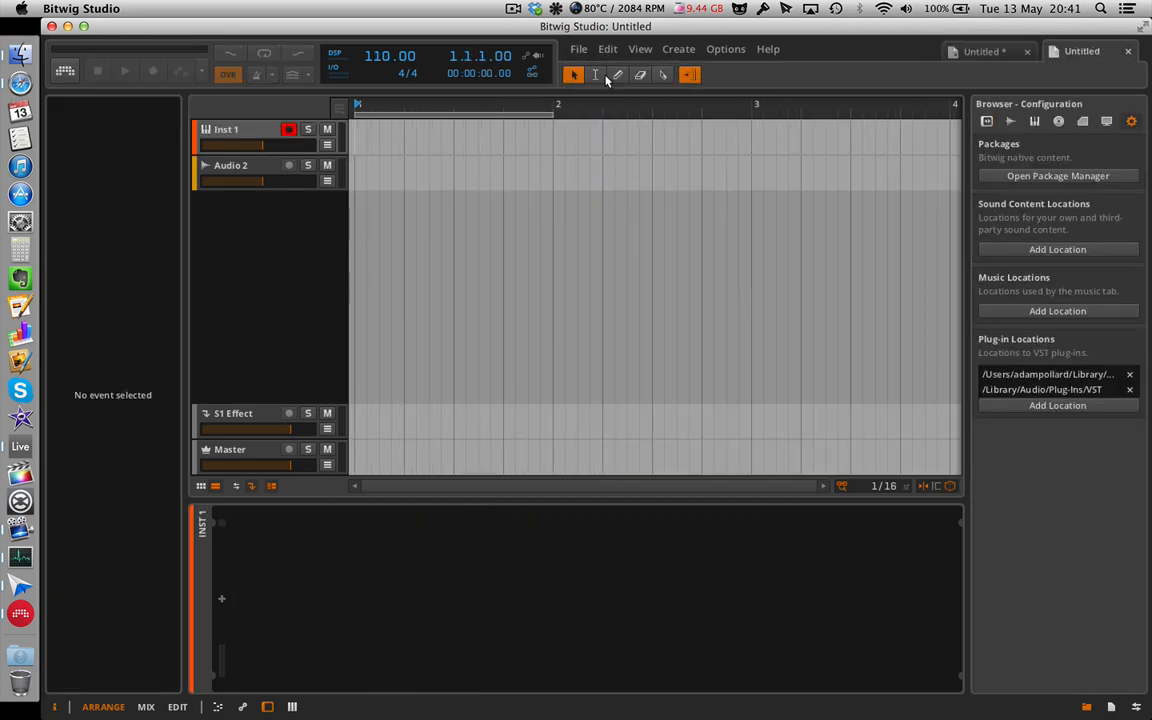
pyautogui.click(998, 51)
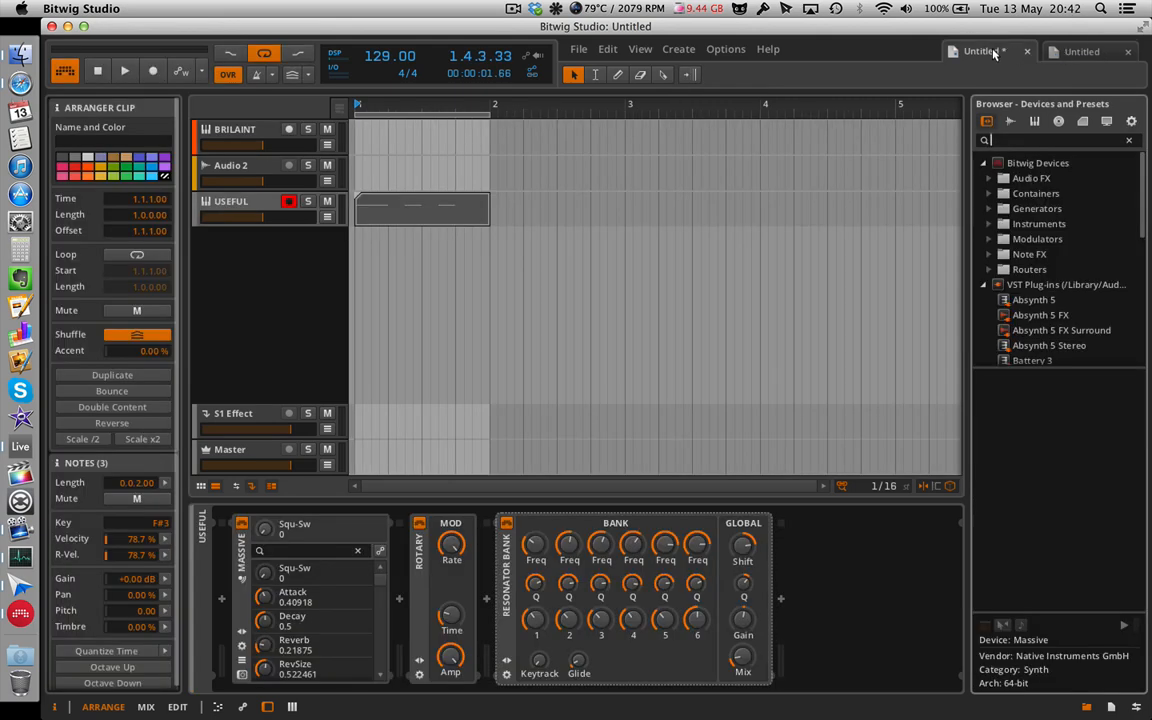
pyautogui.click(1054, 52)
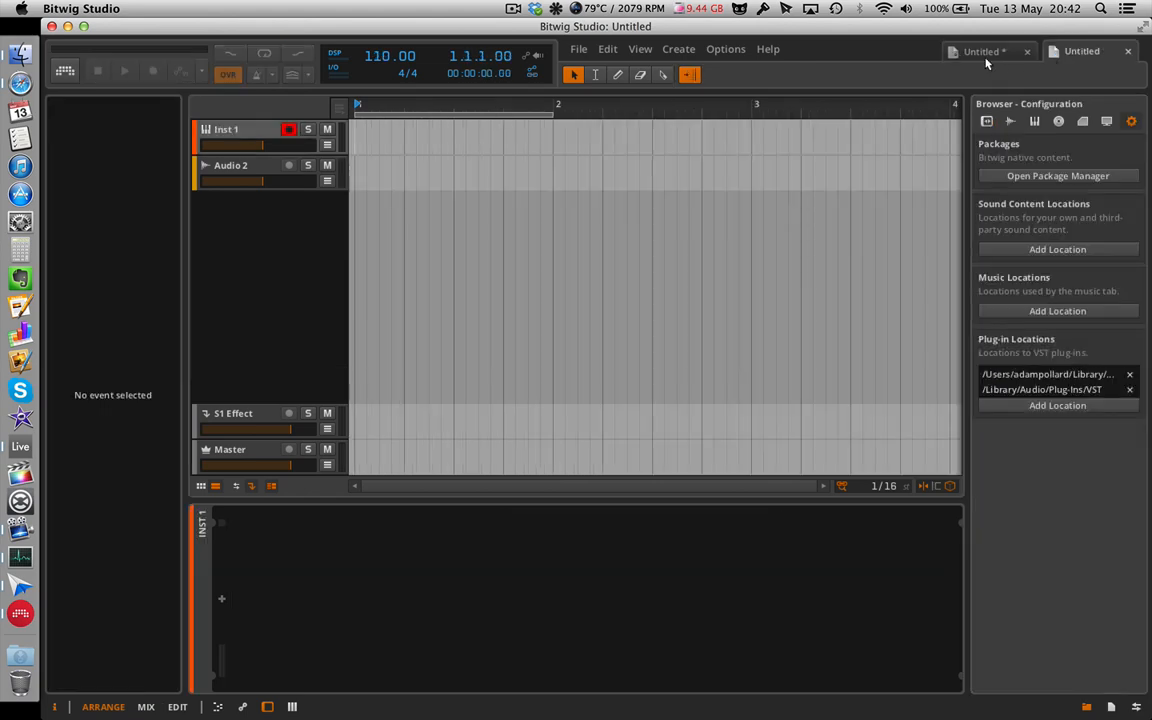
# - Compare the two open projects again and close the new empty one
pyautogui.click(984, 54)
pyautogui.click(1083, 53)
pyautogui.click(1000, 52)
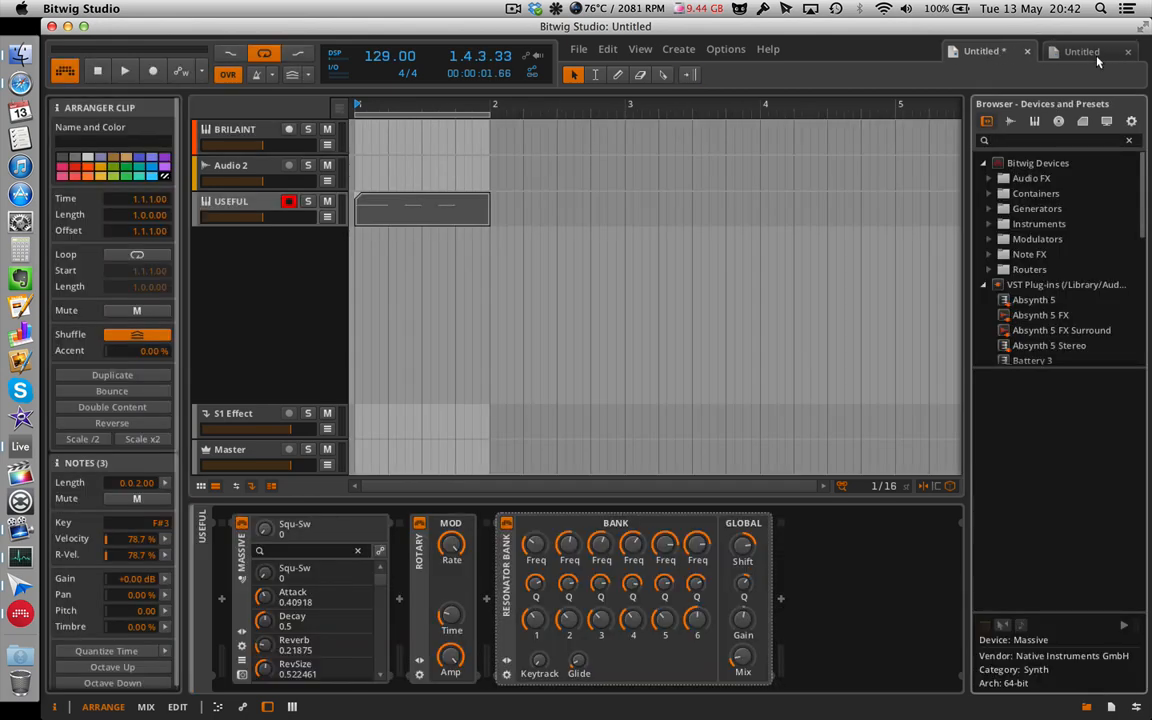
pyautogui.click(1100, 55)
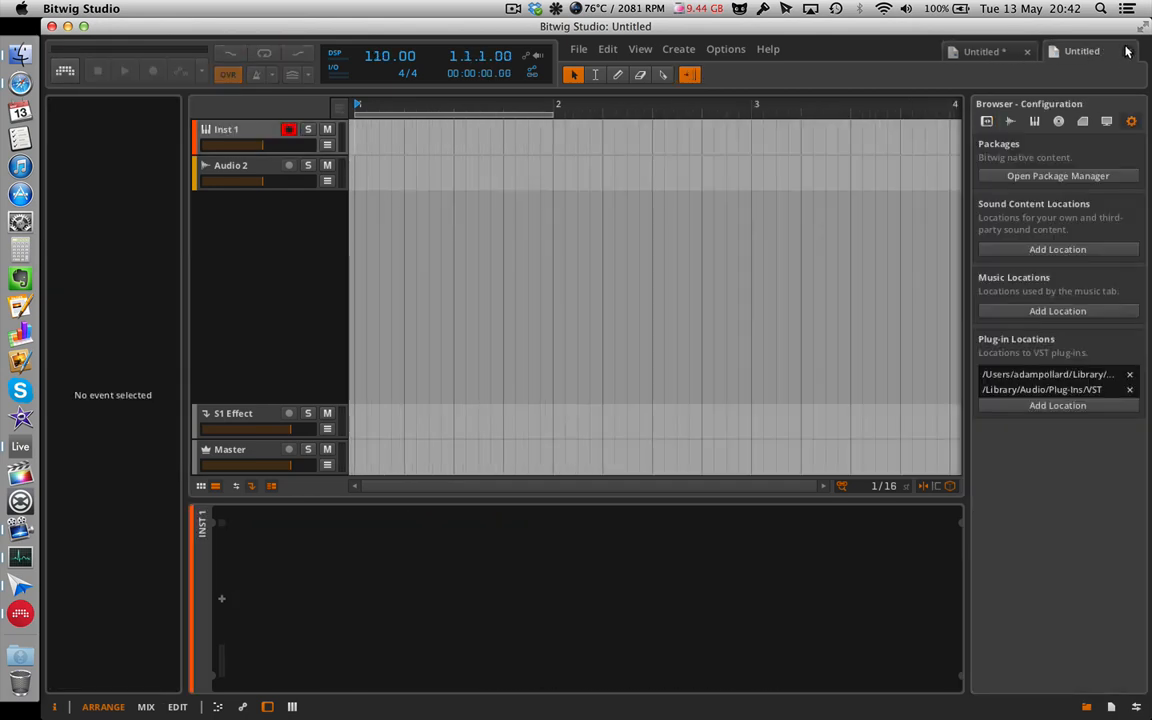
pyautogui.click(1127, 51)
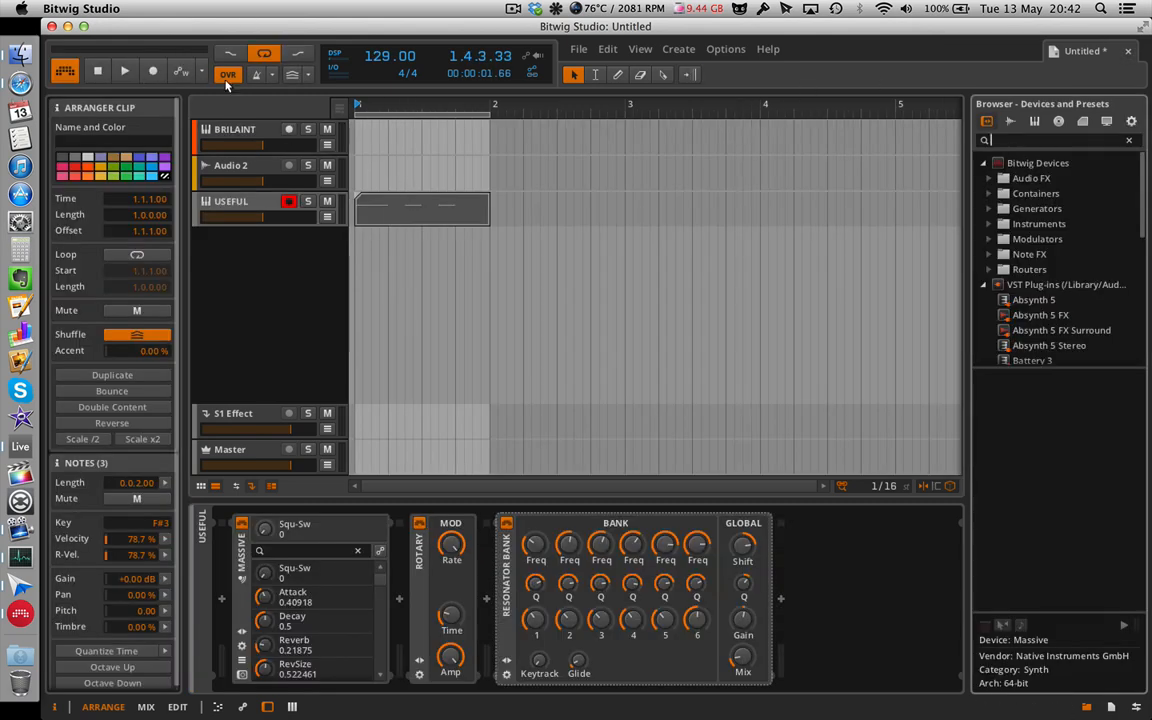
# - Switch to the Mix layout and select Massive in the USEFUL track's device list
pyautogui.click(640, 49)
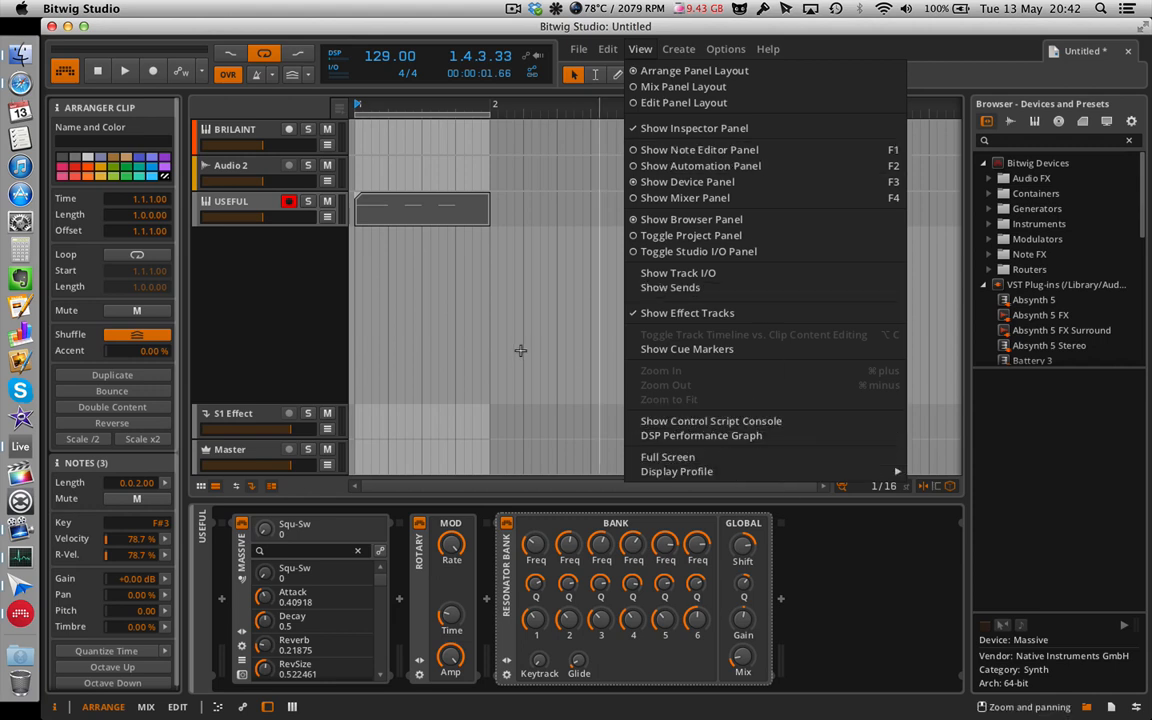
pyautogui.click(518, 350)
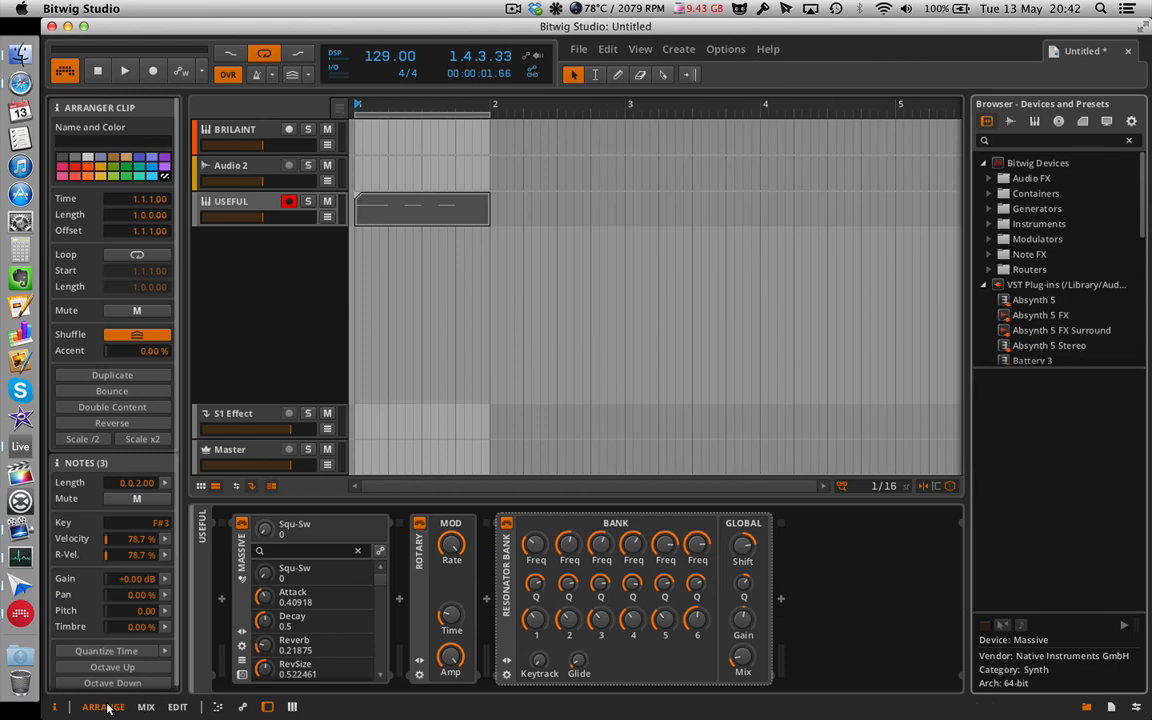
pyautogui.click(145, 707)
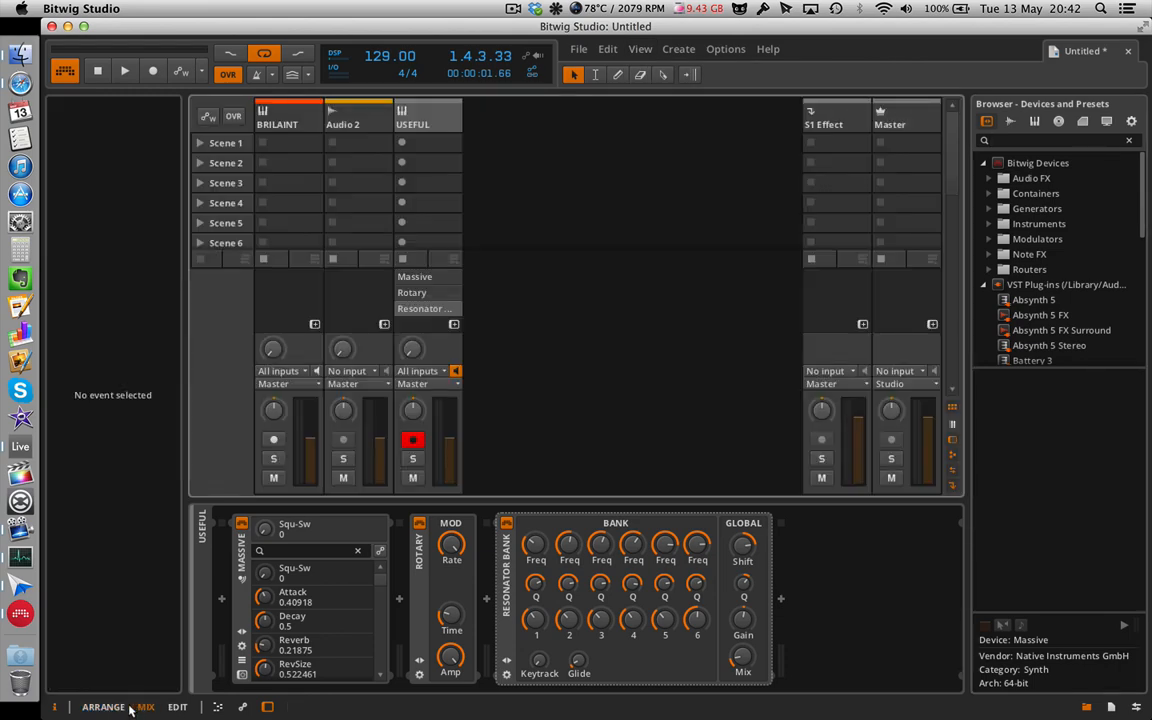
pyautogui.click(103, 707)
pyautogui.click(145, 707)
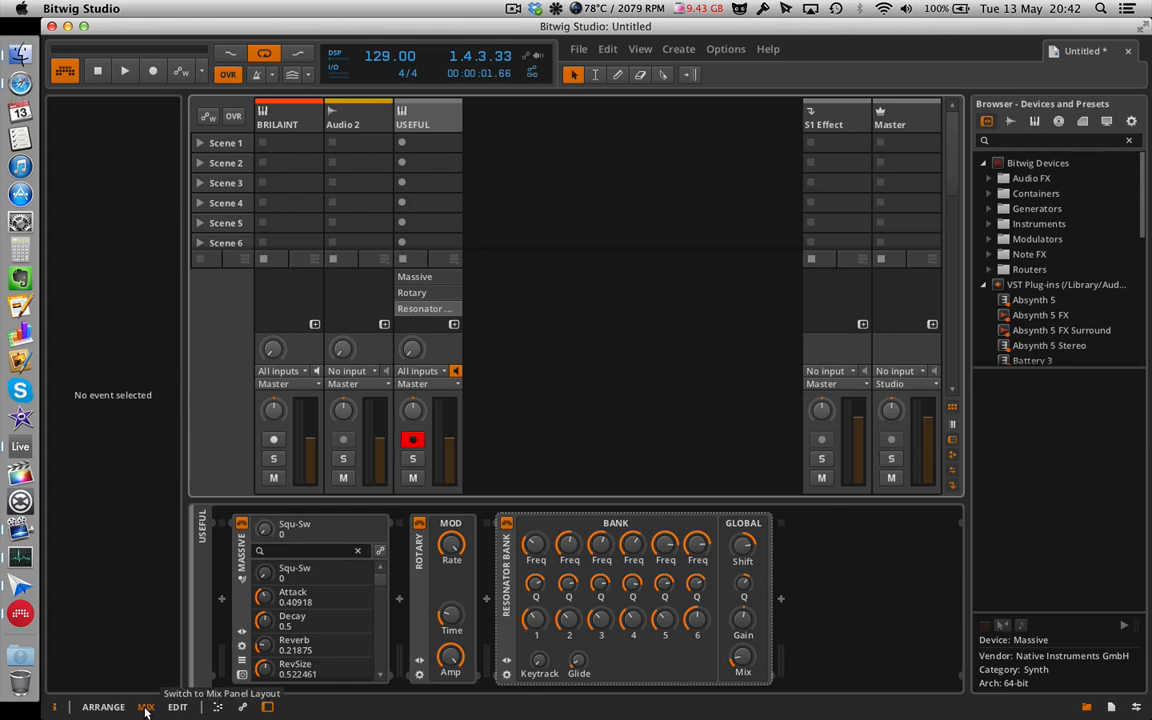
pyautogui.click(424, 277)
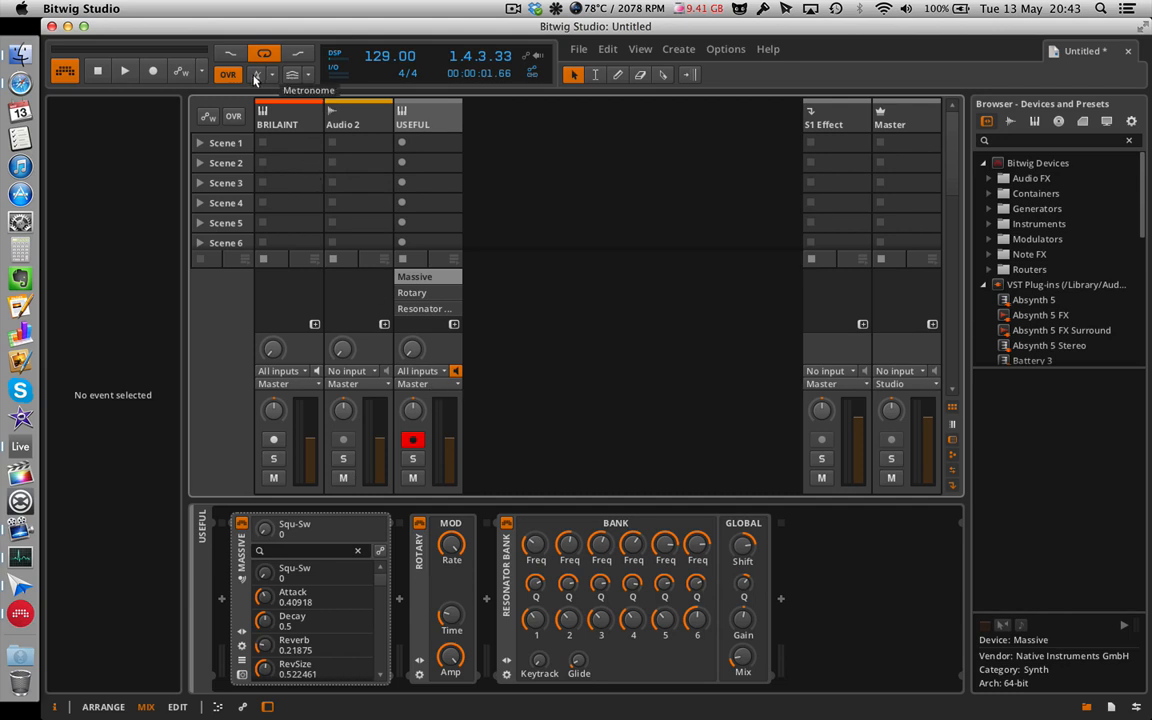
# - Switch to the Edit layout and show the Velocity, Gain, Pan and Timbre lanes below BRILAINT's piano roll
pyautogui.click(174, 707)
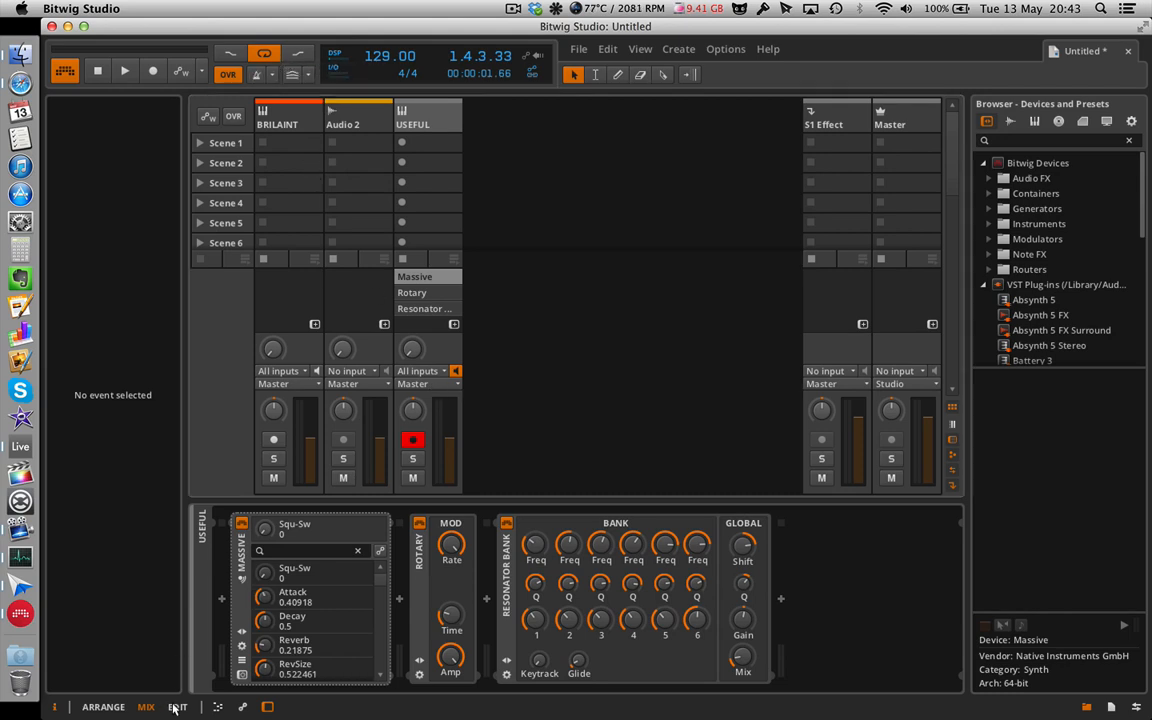
pyautogui.scroll(10, 614, 303)
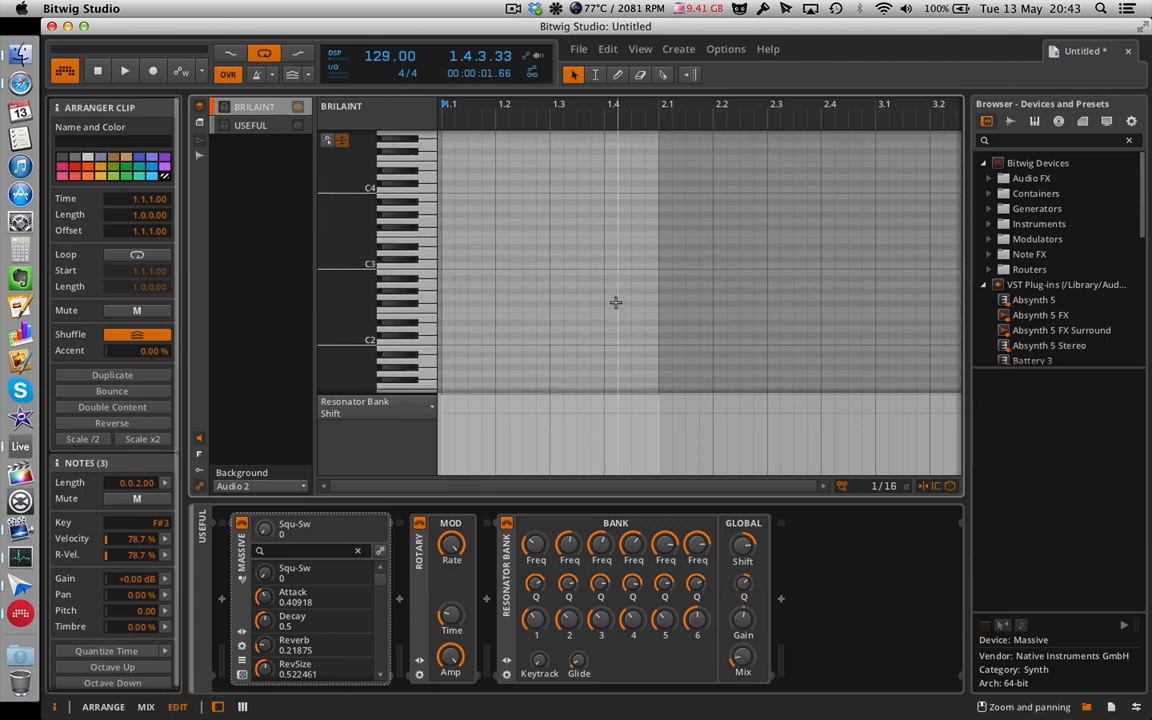
pyautogui.scroll(3, 571, 220)
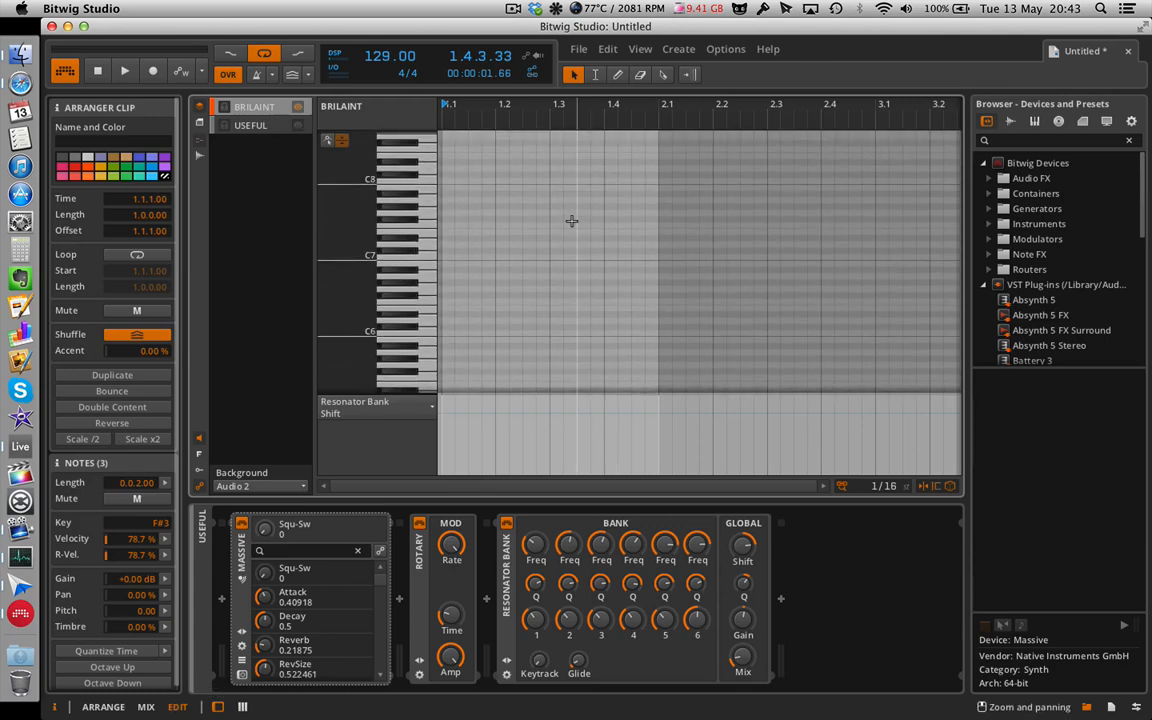
pyautogui.click(198, 474)
pyautogui.click(198, 472)
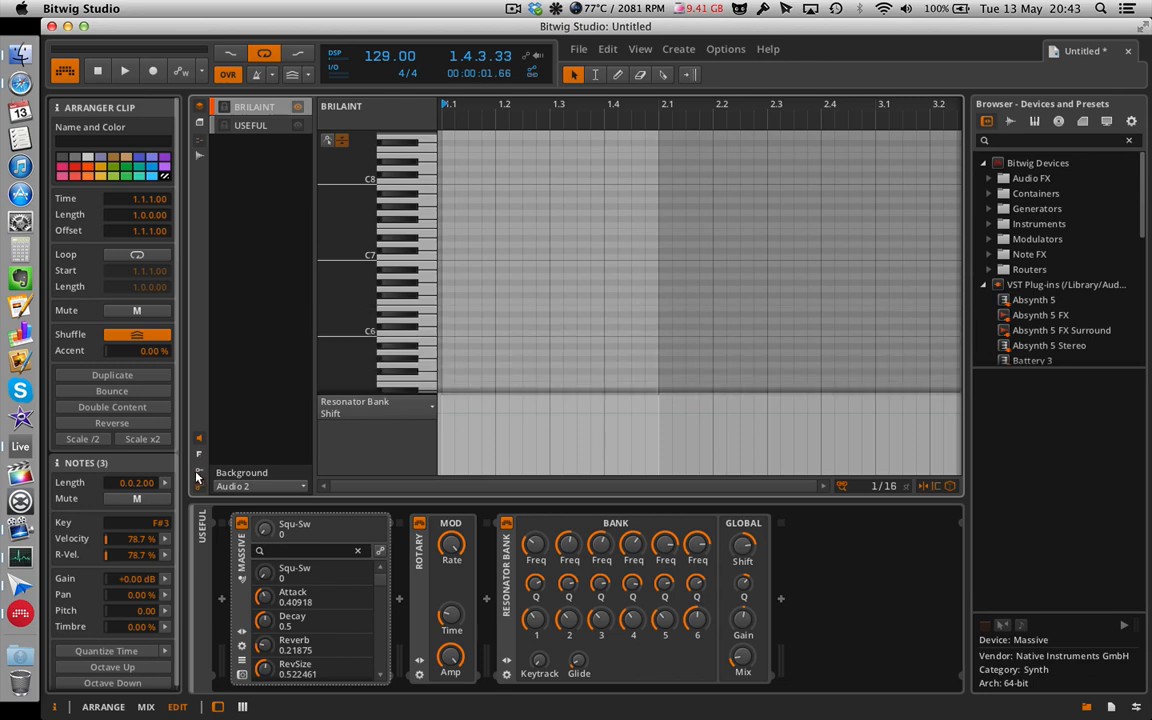
pyautogui.click(198, 473)
# - Toggle hiding of irrelevant notes in BRILAINT's note editor to compare the piano roll with the named note lanes, leaving it on
pyautogui.click(198, 455)
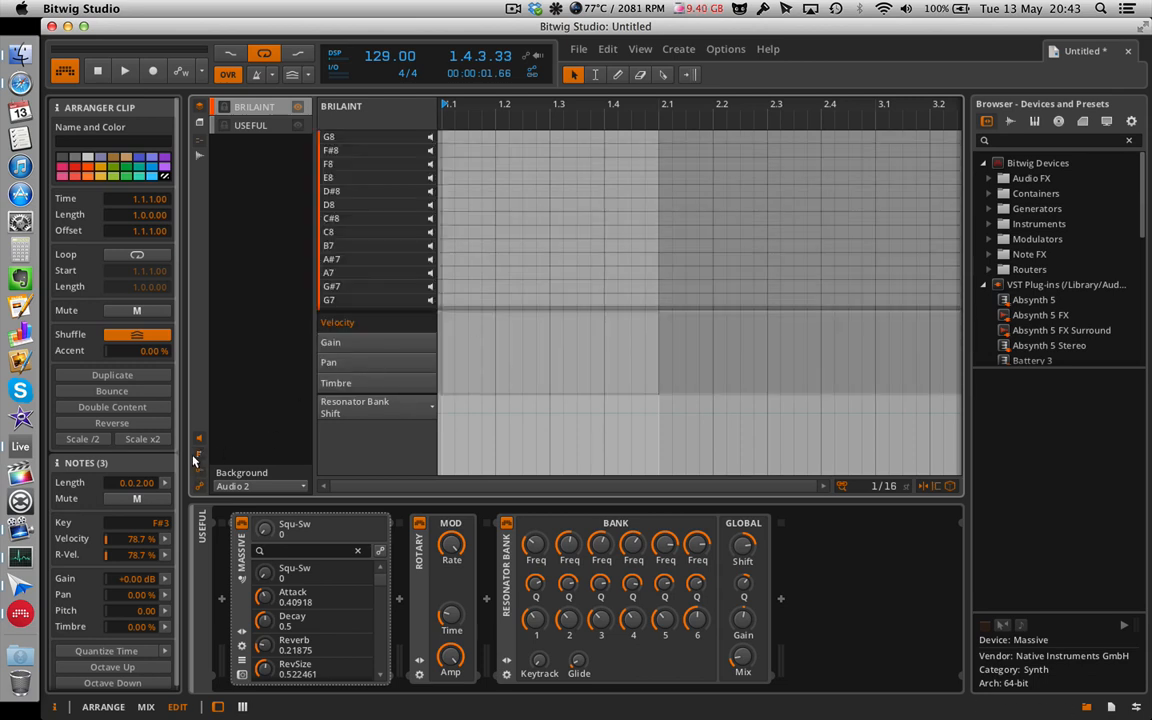
pyautogui.click(197, 456)
pyautogui.click(197, 456)
pyautogui.click(196, 456)
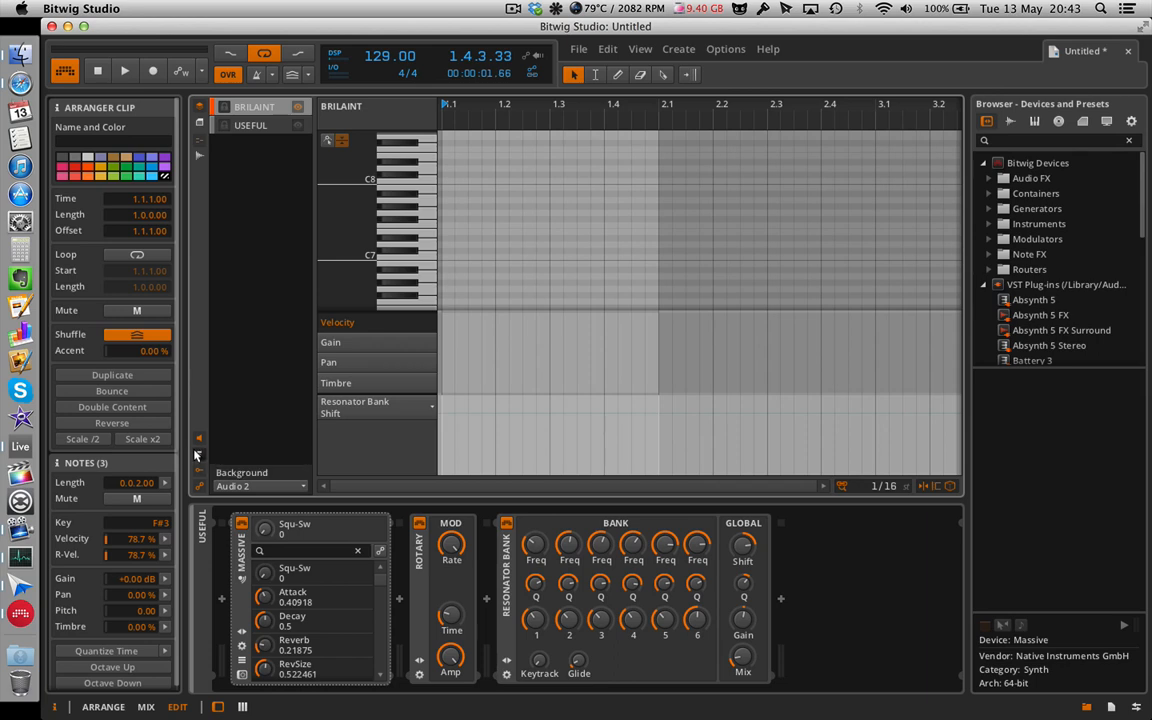
pyautogui.click(196, 456)
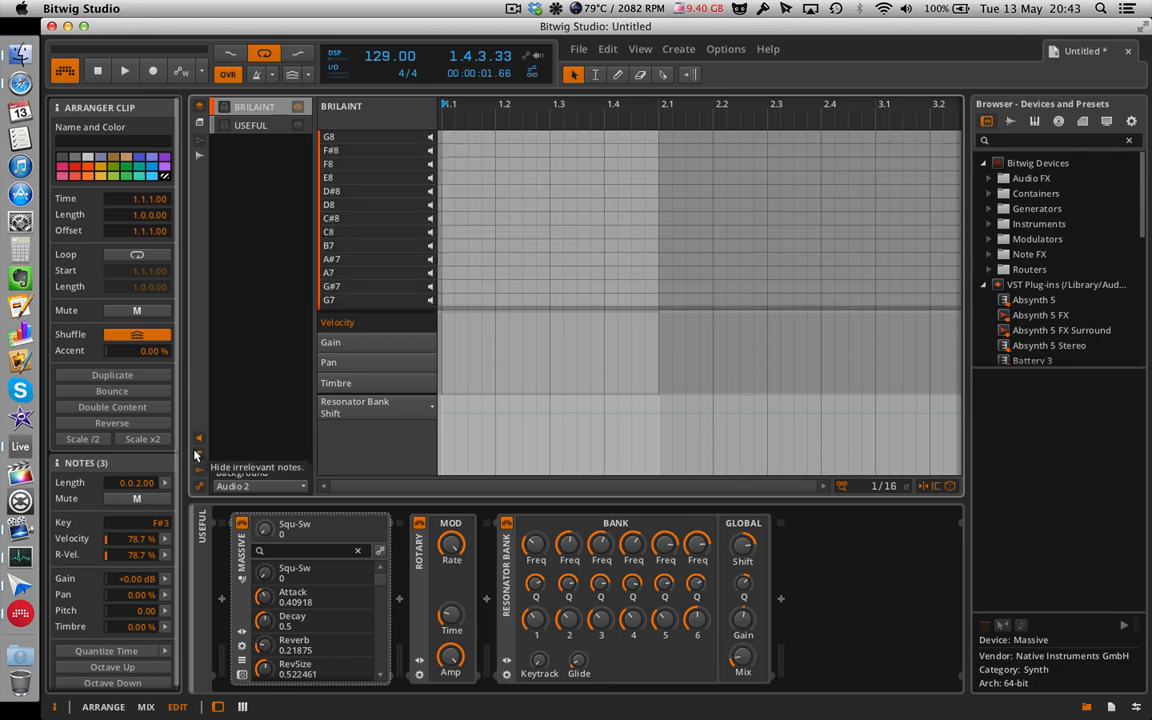
pyautogui.click(196, 456)
pyautogui.click(194, 459)
pyautogui.click(196, 459)
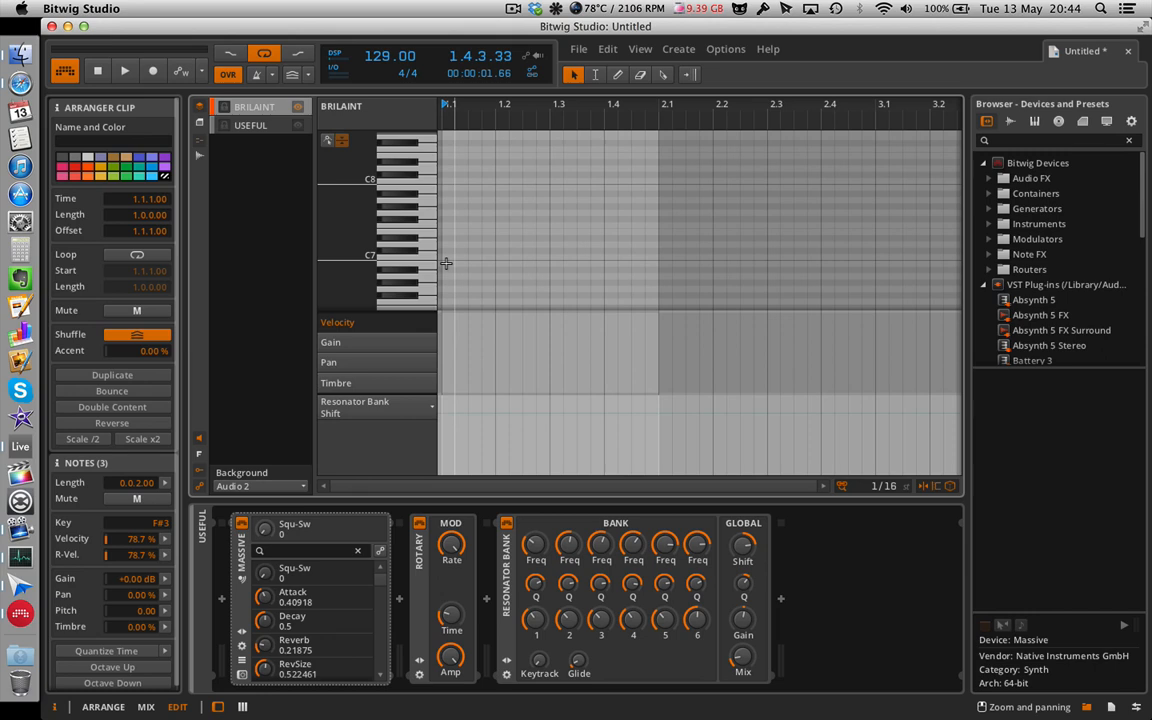
pyautogui.click(197, 459)
pyautogui.click(197, 459)
pyautogui.click(197, 459)
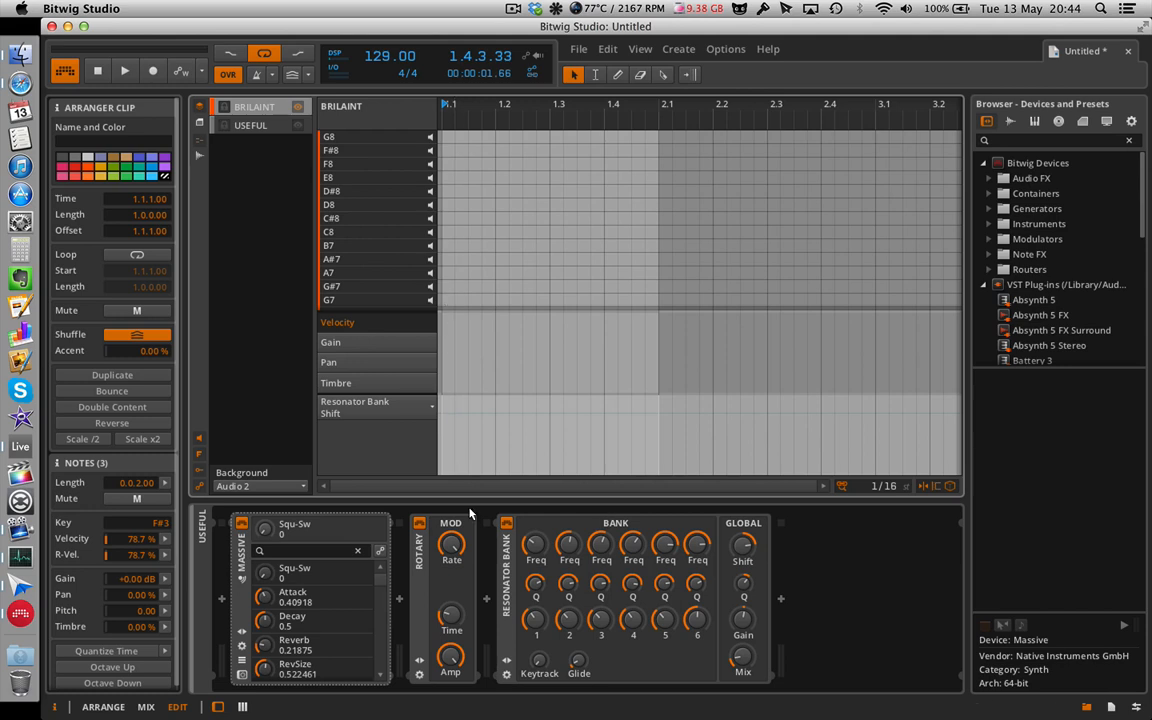
# - Raise the key of the three selected notes to A#3 and look through BRILAINT's named note lanes
pyautogui.click(153, 524)
pyautogui.moveTo(151, 524); pyautogui.dragTo(152, 517)
pyautogui.scroll(-2, 357, 247)
pyautogui.scroll(1, 348, 280)
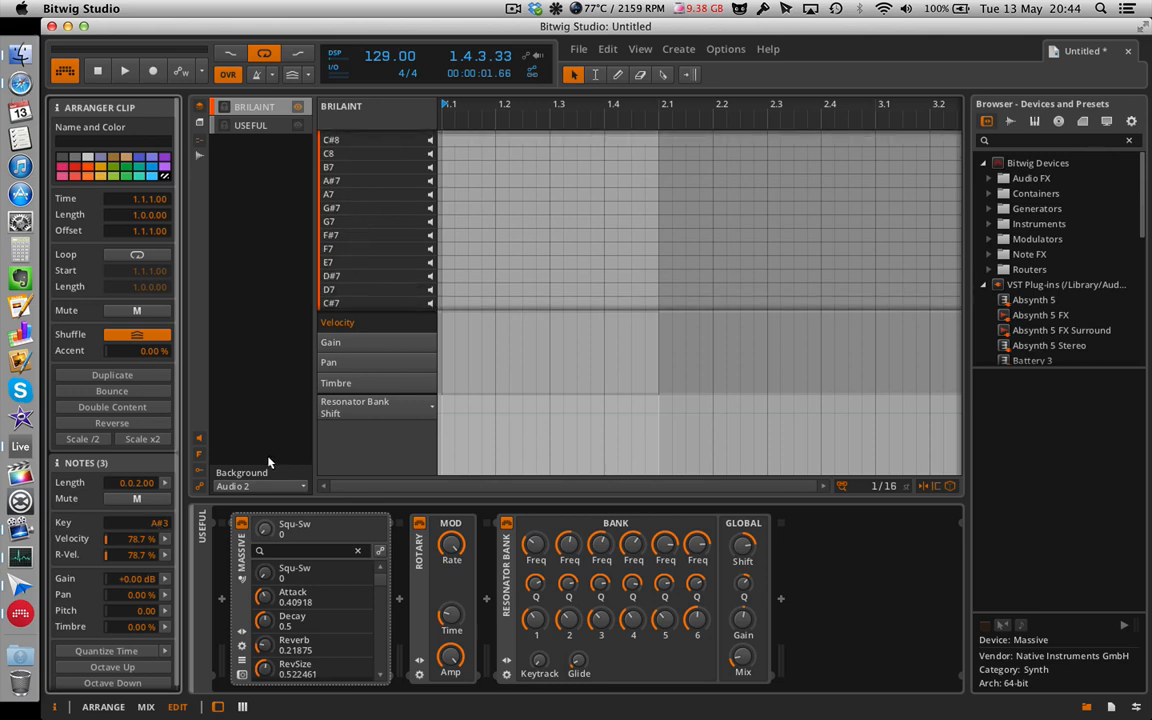
pyautogui.scroll(-2, 393, 225)
pyautogui.scroll(2, 393, 222)
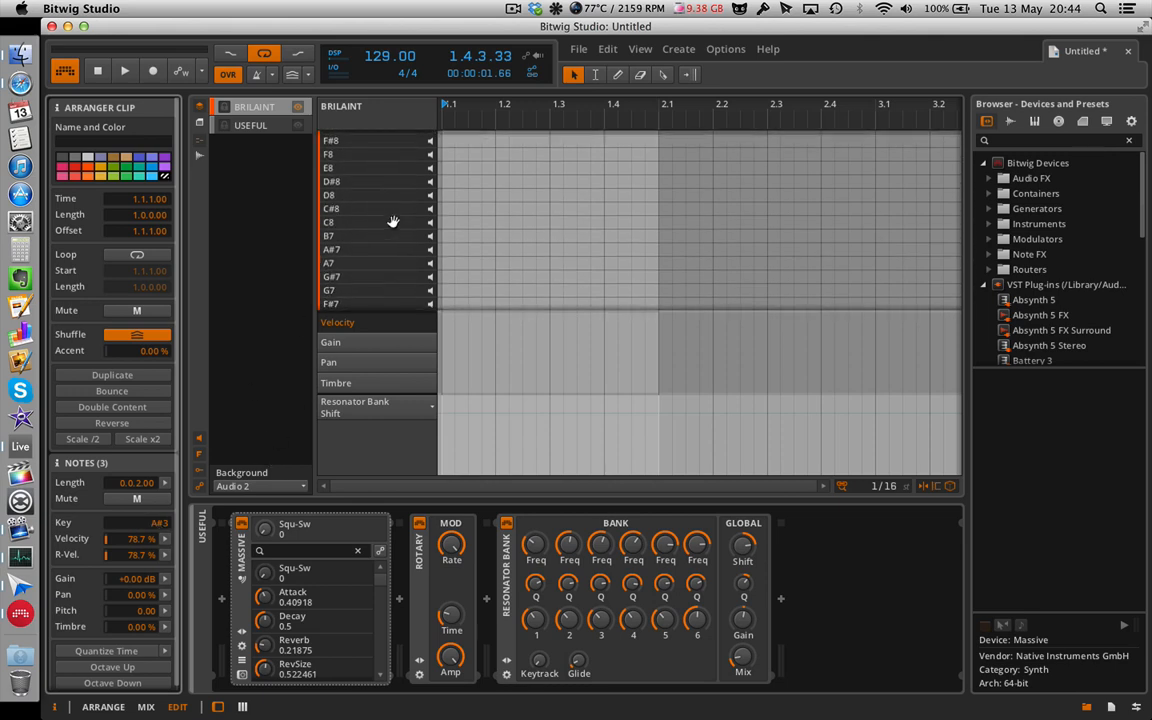
# - Lower the three selected notes' key to E3 and compare the note editor with irrelevant notes hidden and shown
pyautogui.click(197, 454)
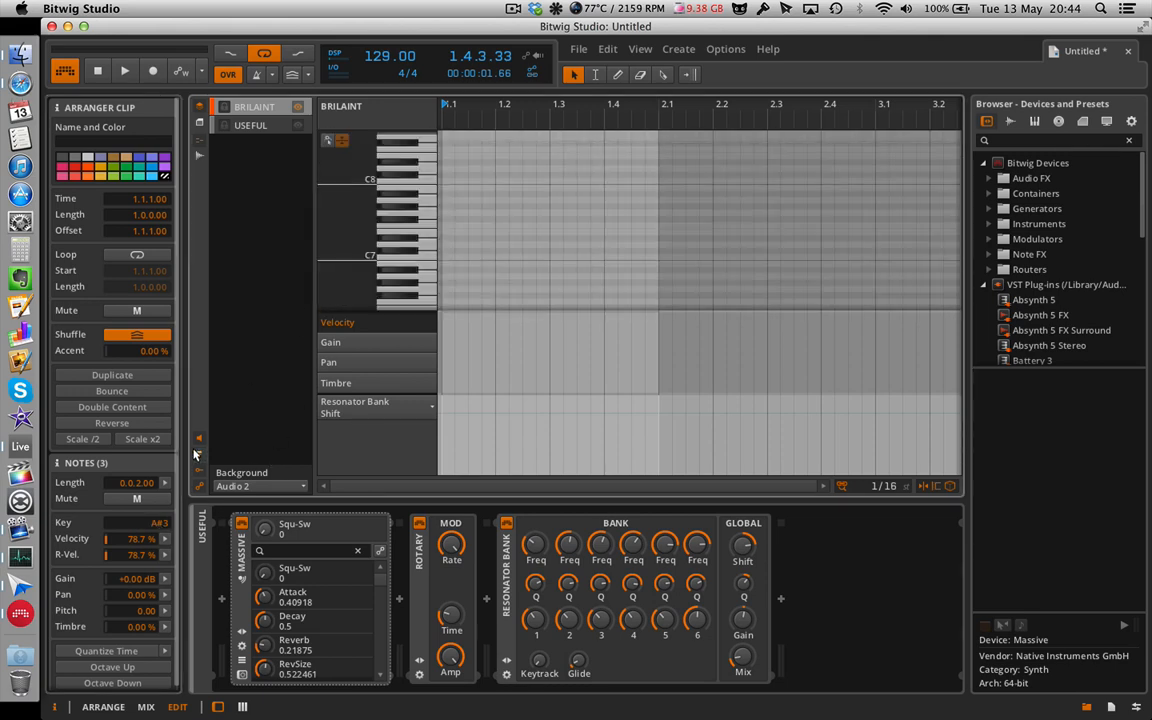
pyautogui.click(197, 454)
pyautogui.click(197, 454)
pyautogui.moveTo(146, 527); pyautogui.dragTo(146, 545)
pyautogui.click(196, 456)
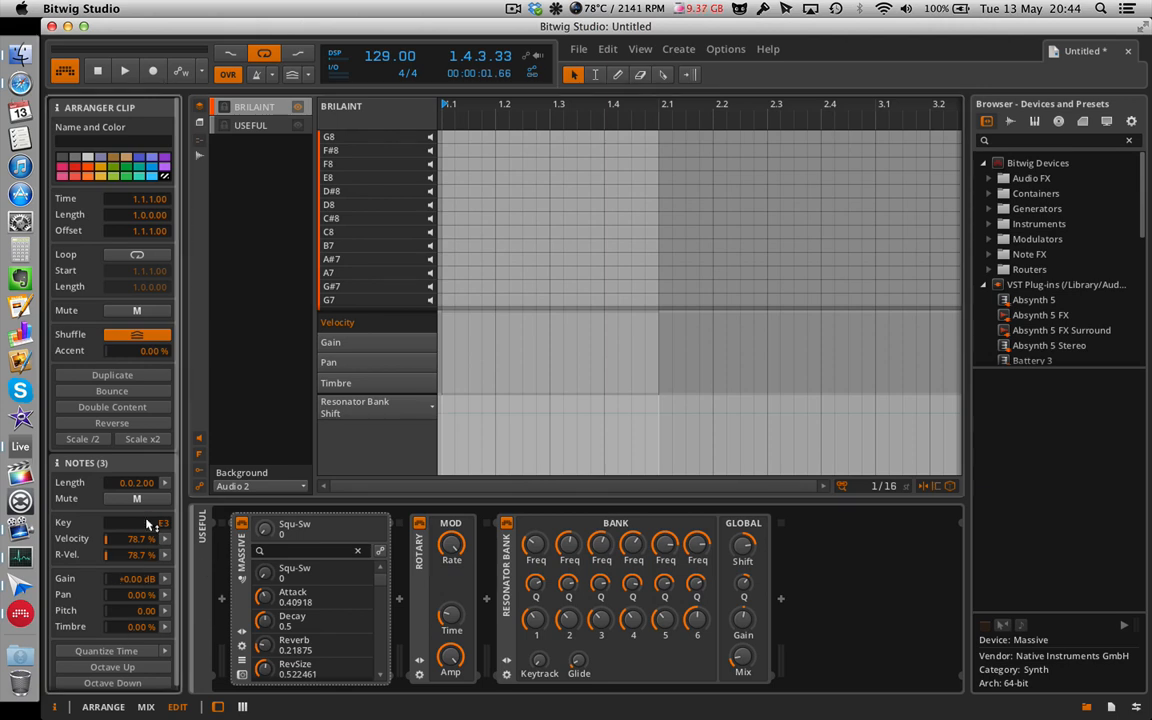
pyautogui.click(199, 455)
pyautogui.click(199, 455)
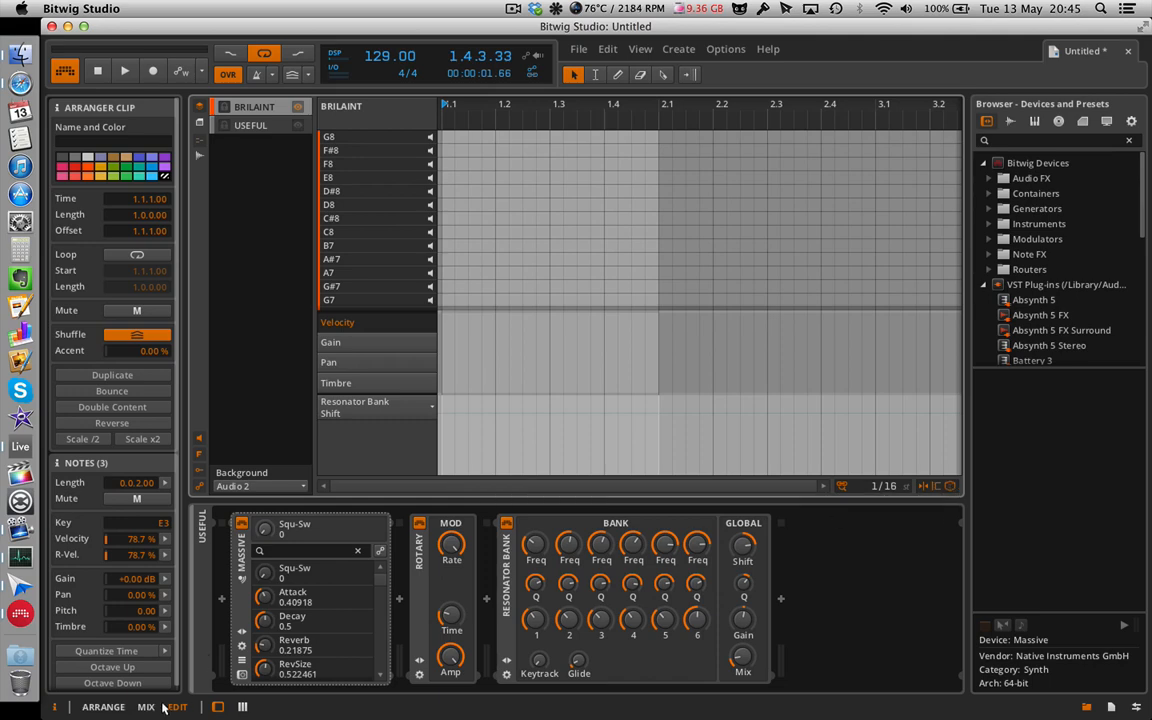
# - Show the mixer panel below the note editor and switch to the Mix layout
pyautogui.click(242, 707)
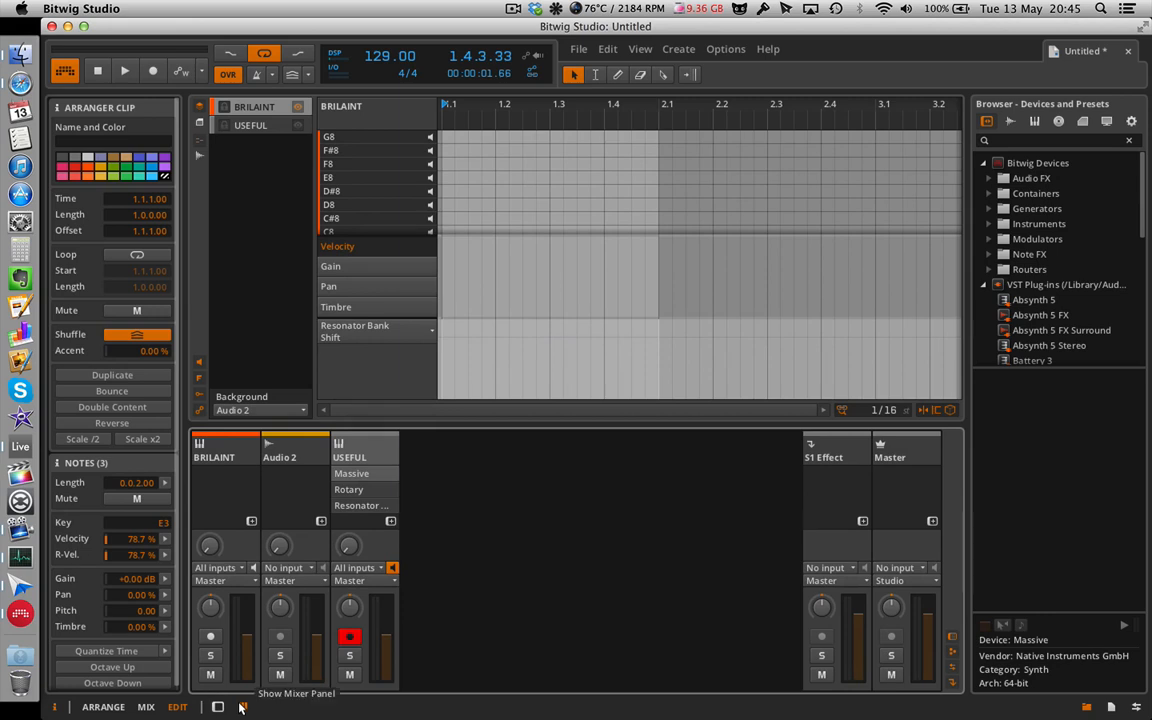
pyautogui.click(146, 707)
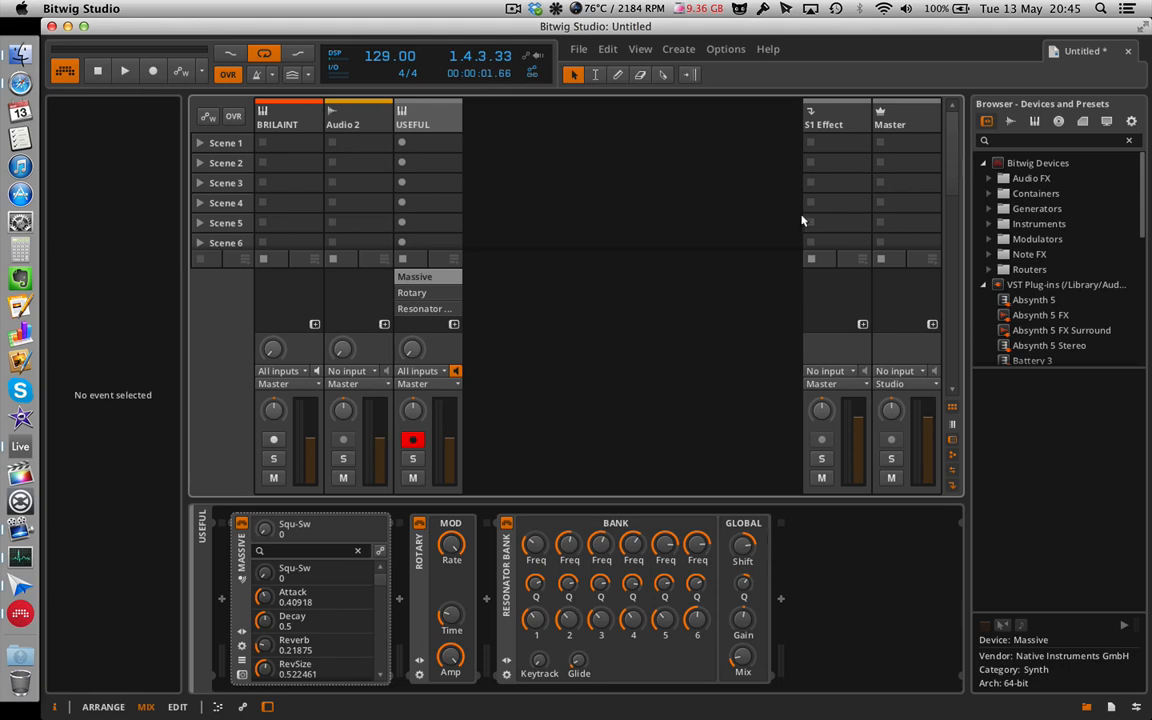
# - Select the S1 Effect track and look over the recording pre-roll, automation write and general option settings
pyautogui.click(821, 124)
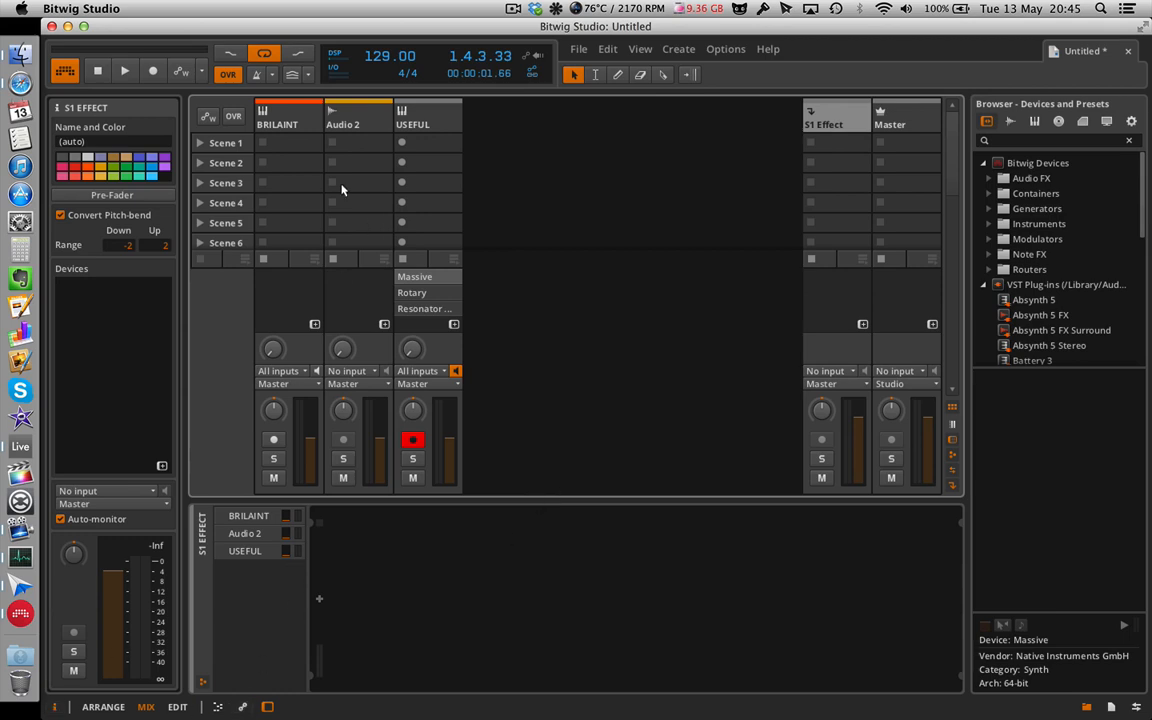
pyautogui.click(199, 74)
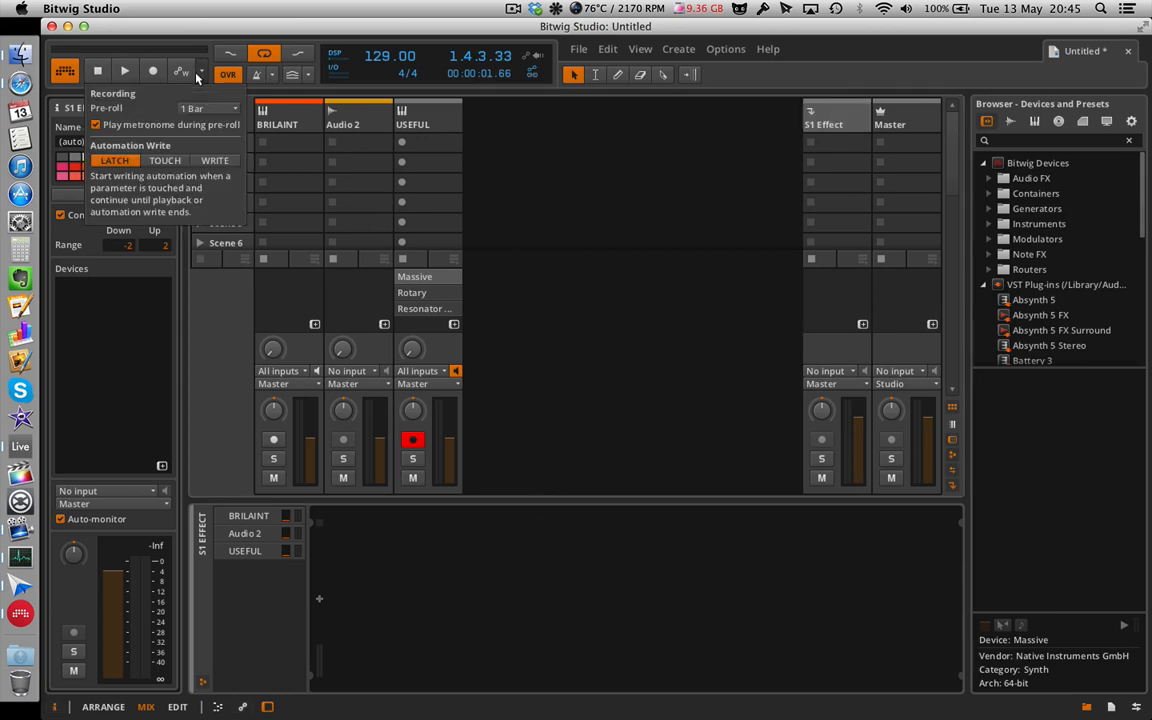
pyautogui.click(197, 77)
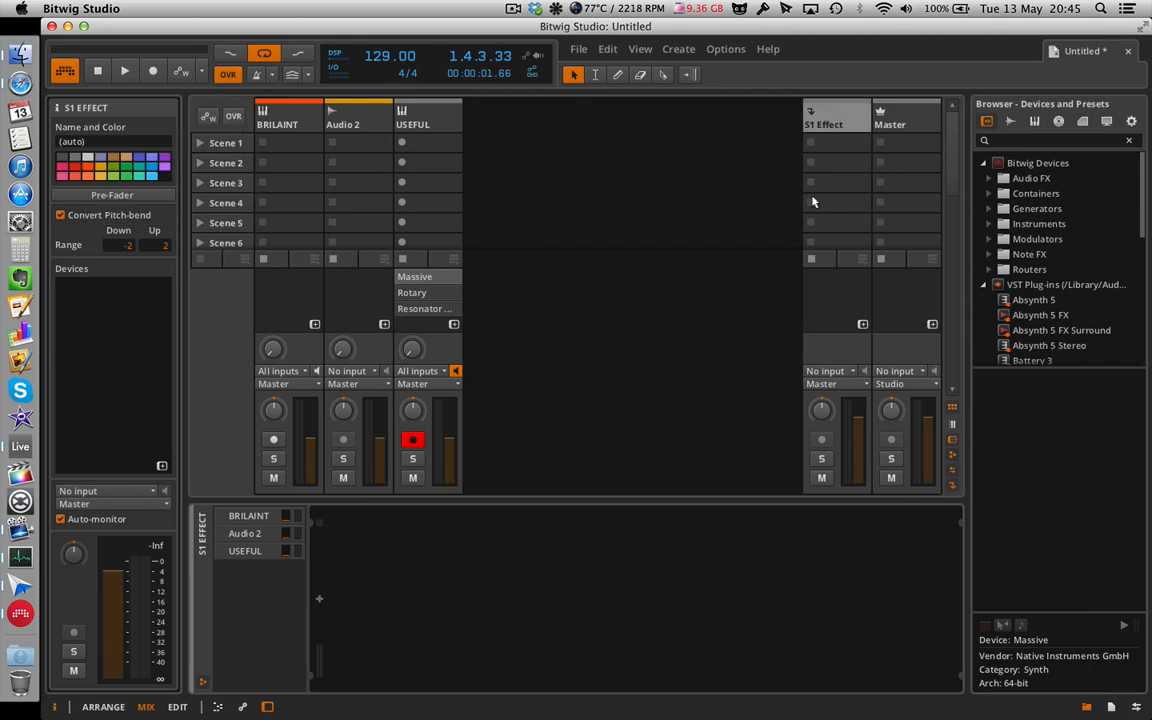
pyautogui.click(720, 51)
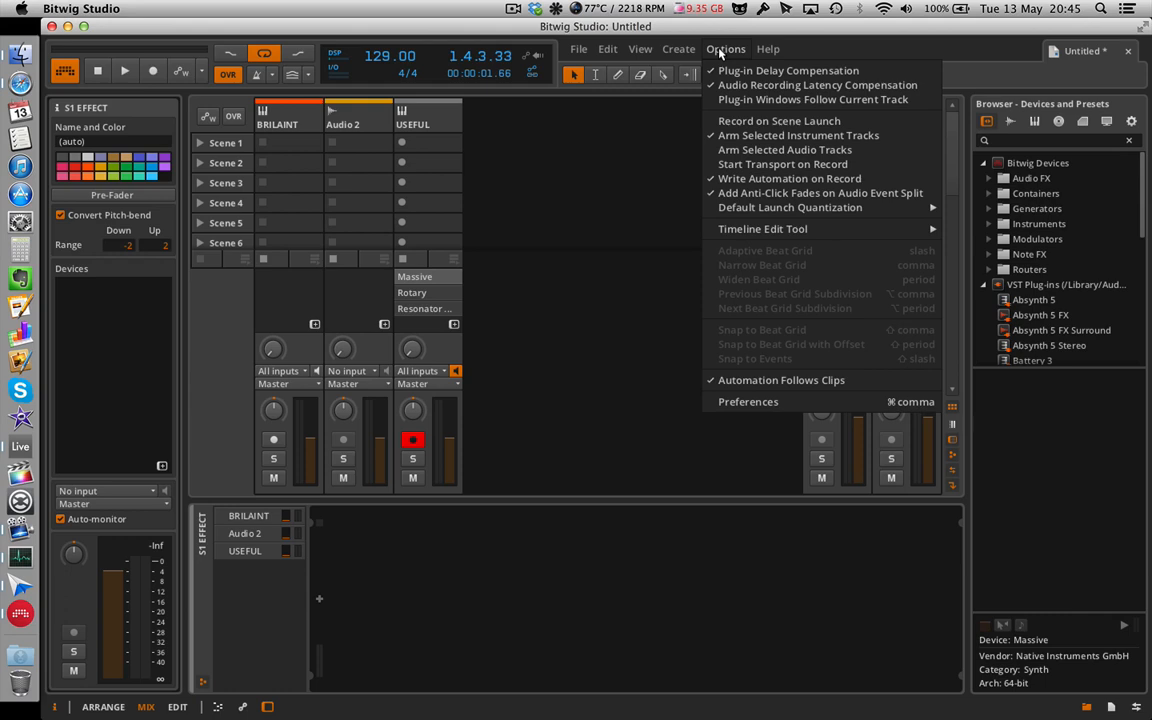
pyautogui.click(722, 49)
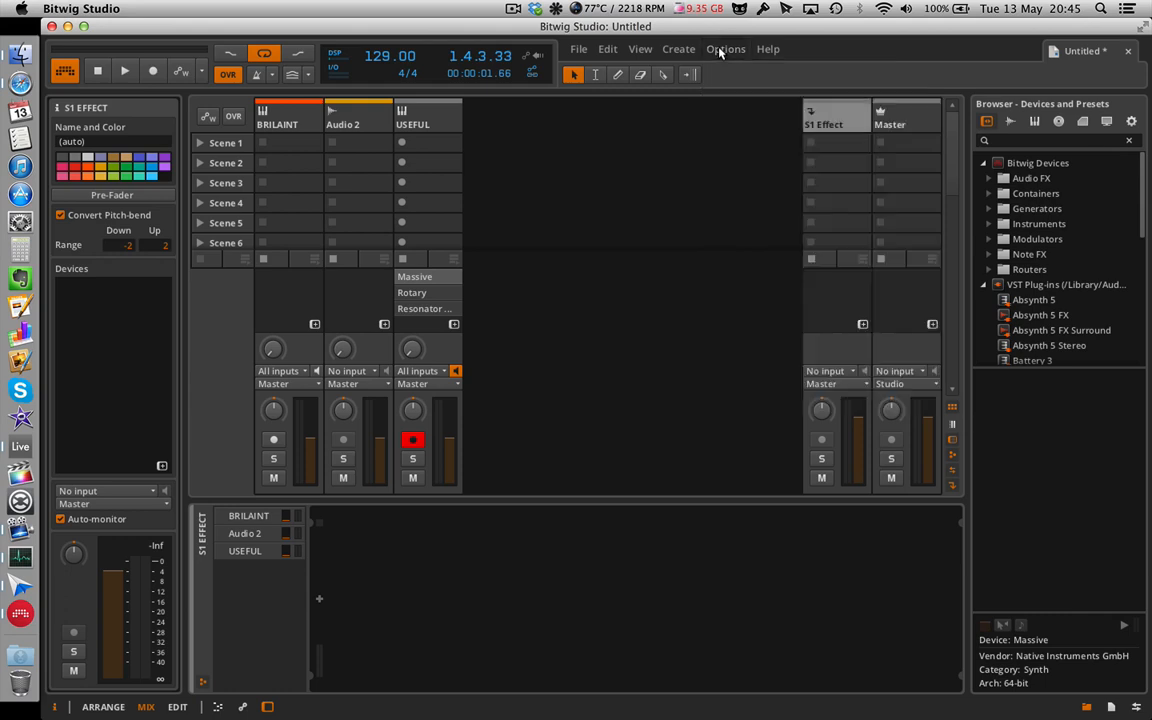
# - Look through the browser's content categories, from Samples to Files
pyautogui.click(1032, 121)
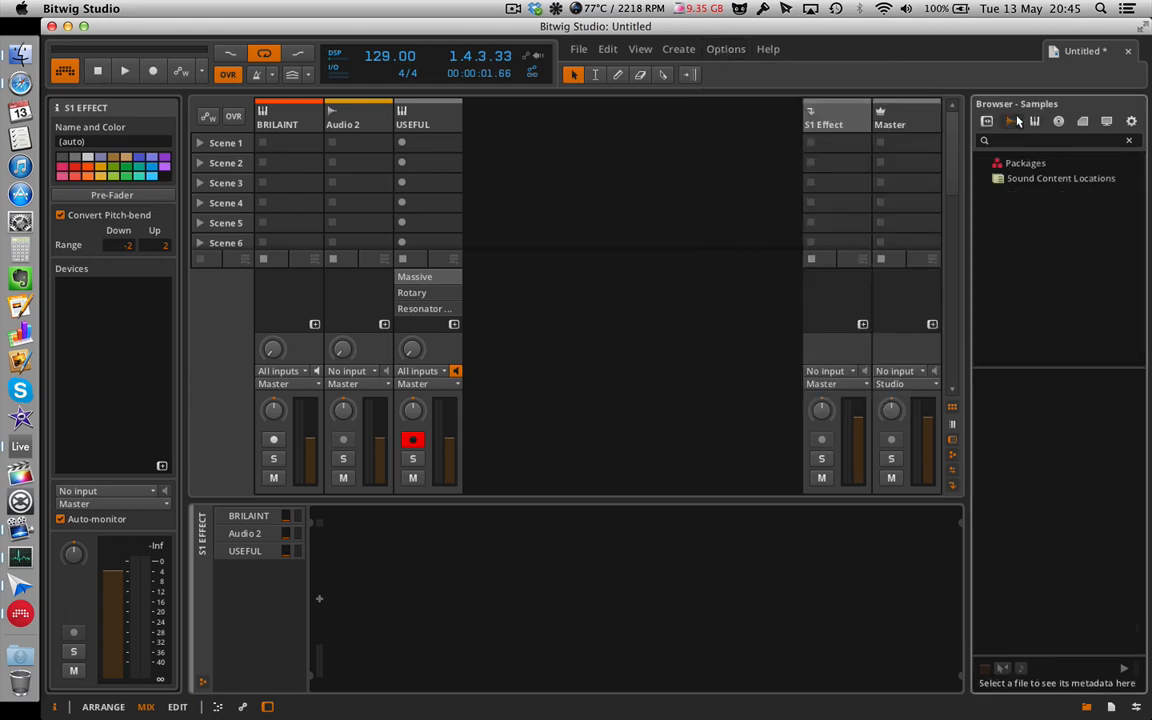
pyautogui.click(1058, 121)
pyautogui.click(1081, 121)
pyautogui.click(1102, 122)
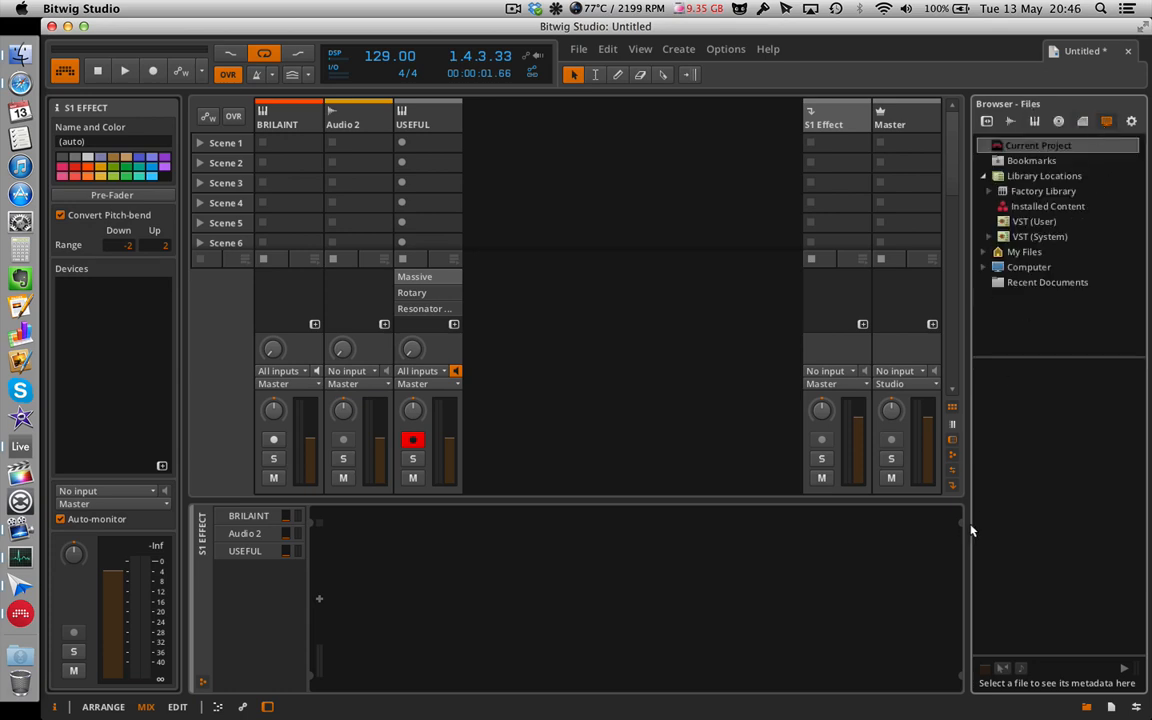
# - Switch to the Arrange layout and inspect the Master, BRILAINT and USEFUL tracks' device chains
pyautogui.click(98, 710)
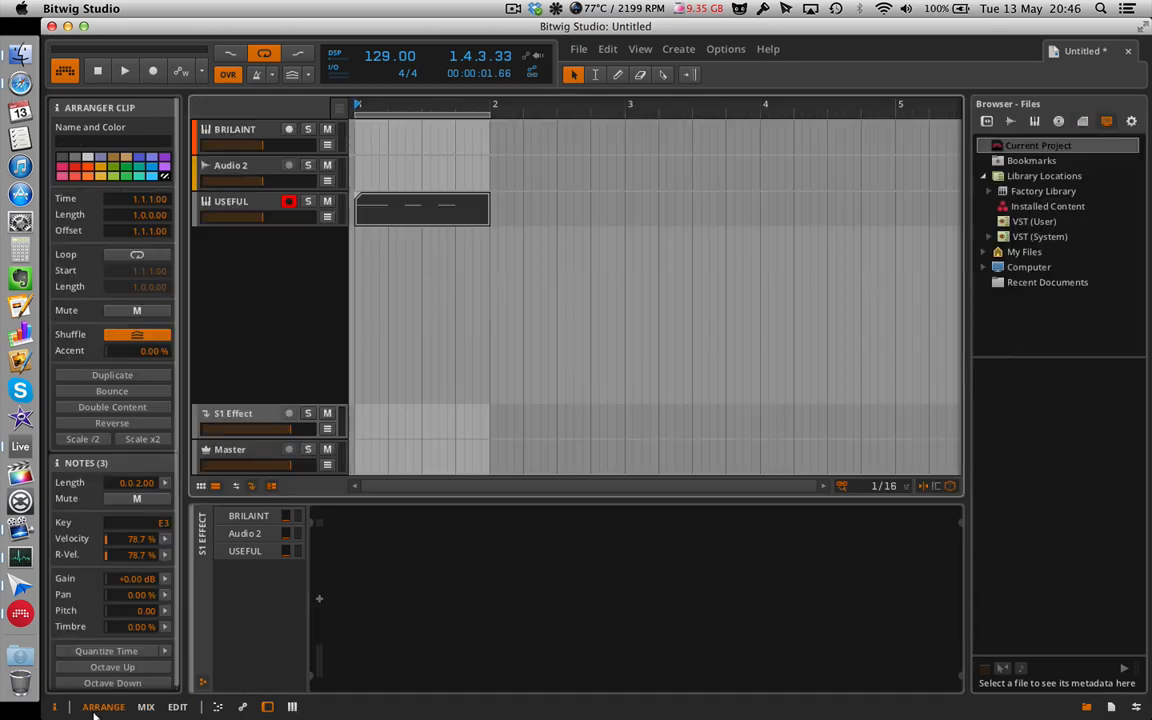
pyautogui.click(247, 449)
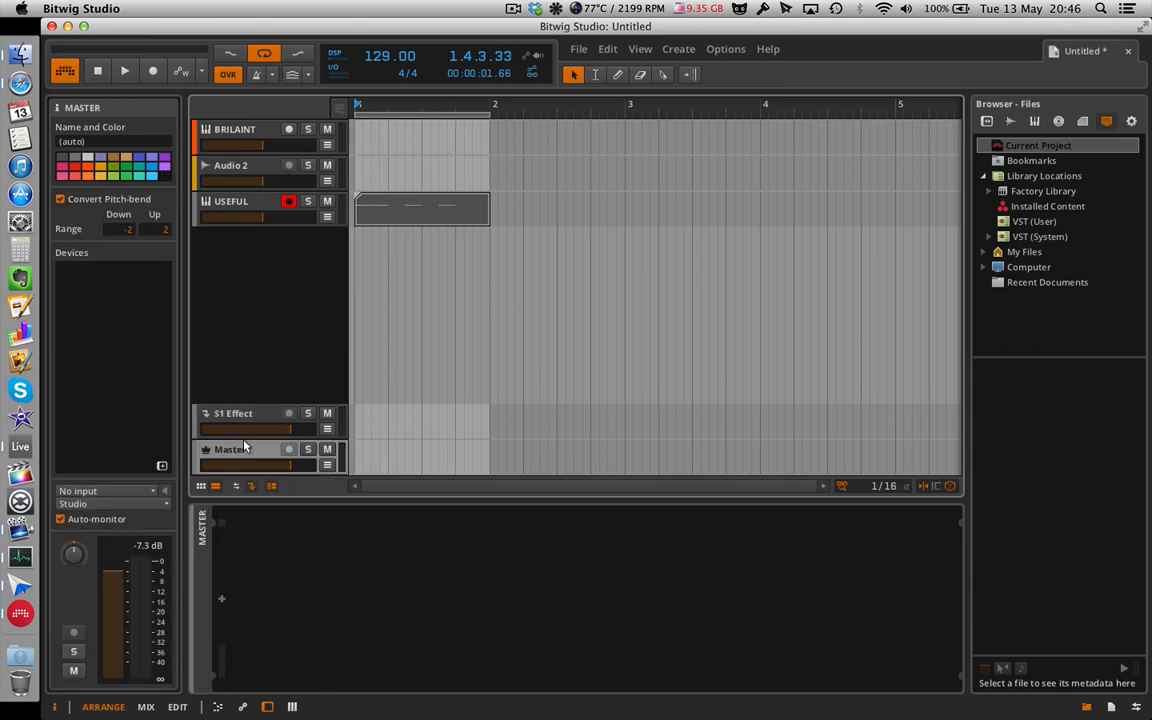
pyautogui.click(240, 130)
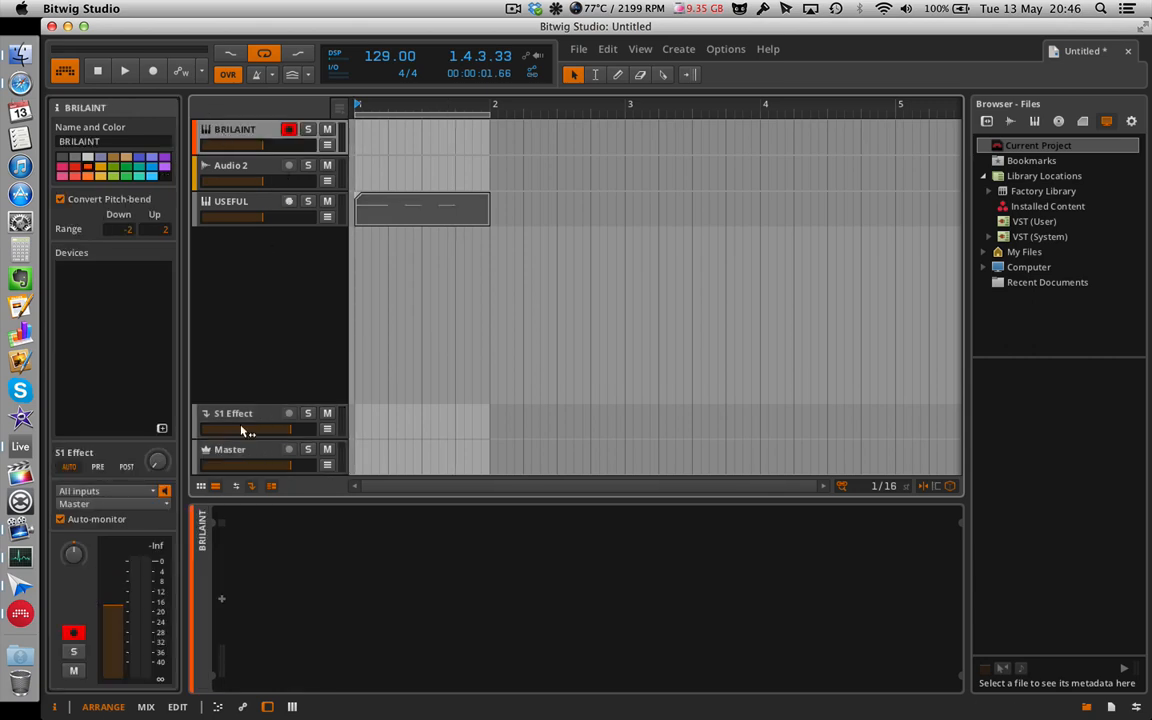
pyautogui.click(229, 200)
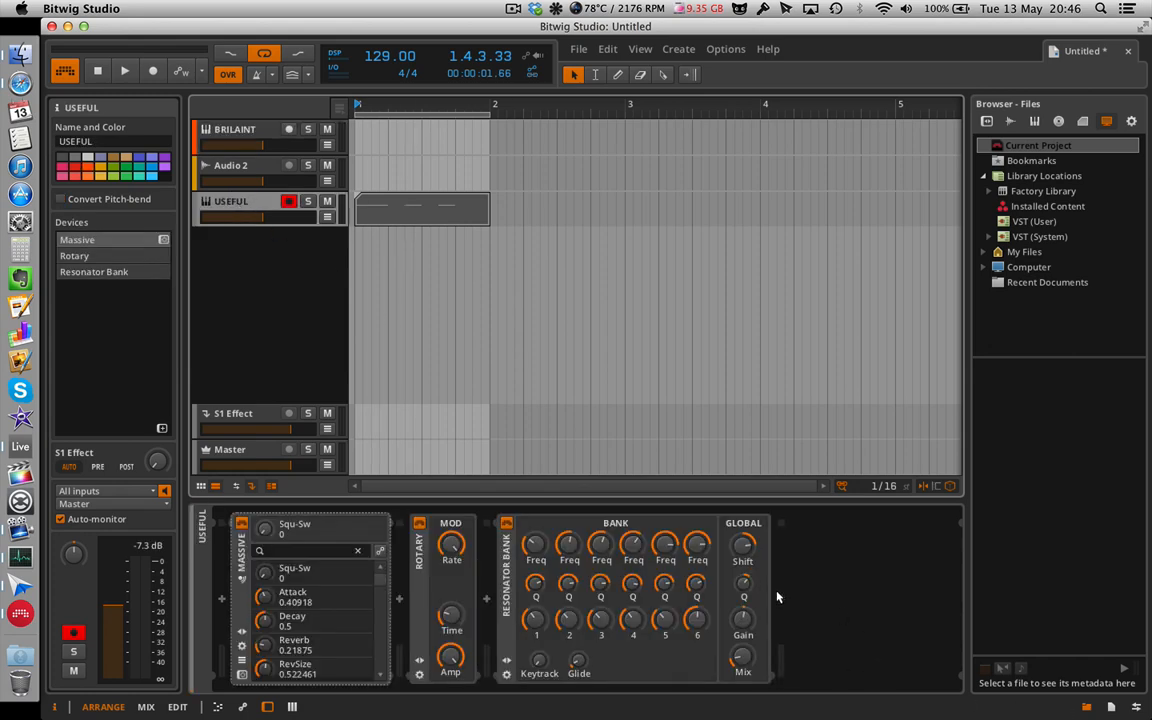
# - Insert an E-Clap before Massive in USEFUL's device chain and start playback
pyautogui.click(776, 529)
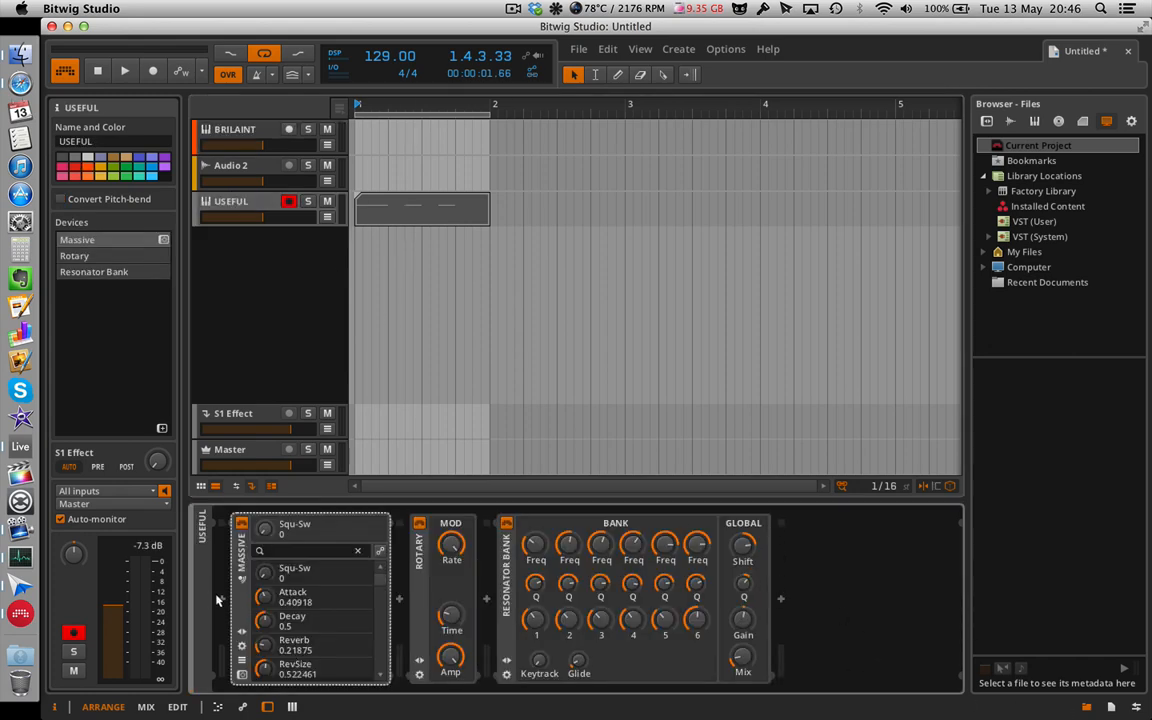
pyautogui.click(218, 598)
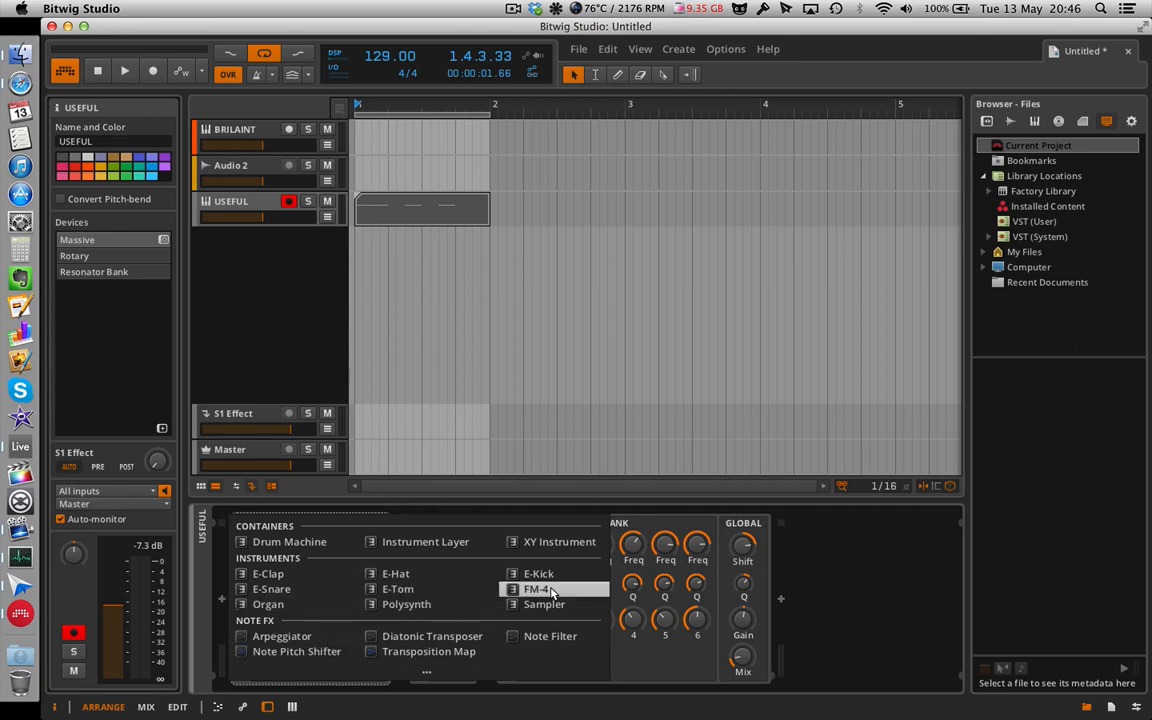
pyautogui.click(296, 574)
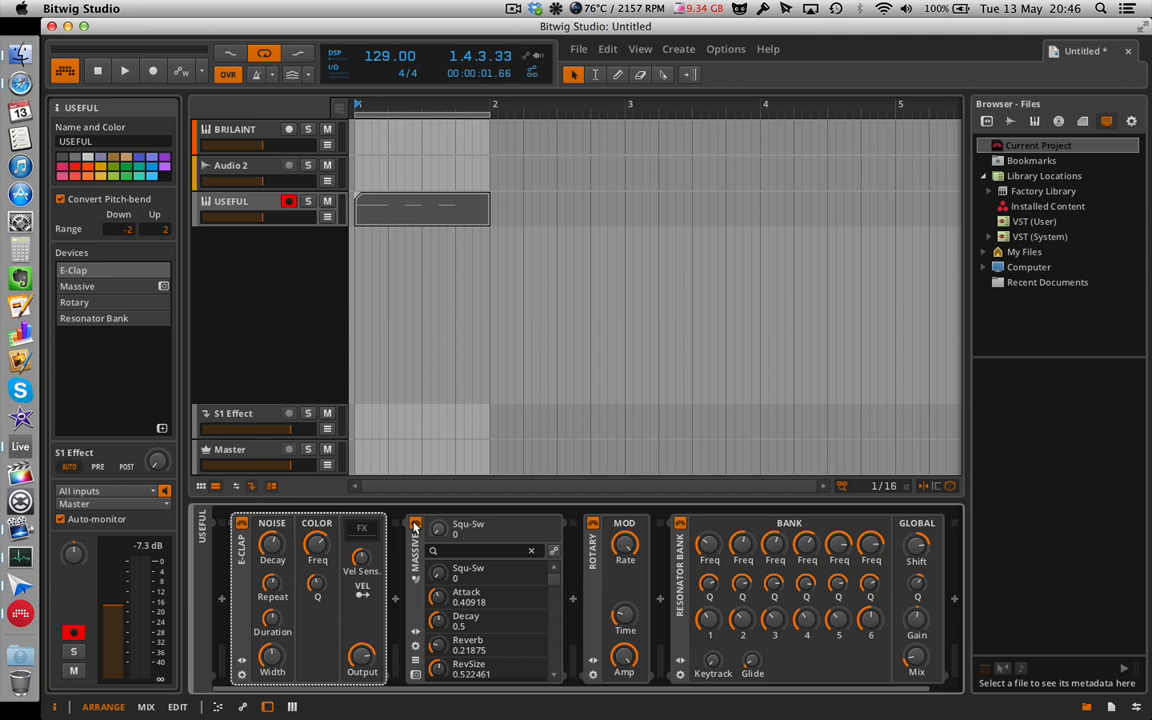
pyautogui.press('space')
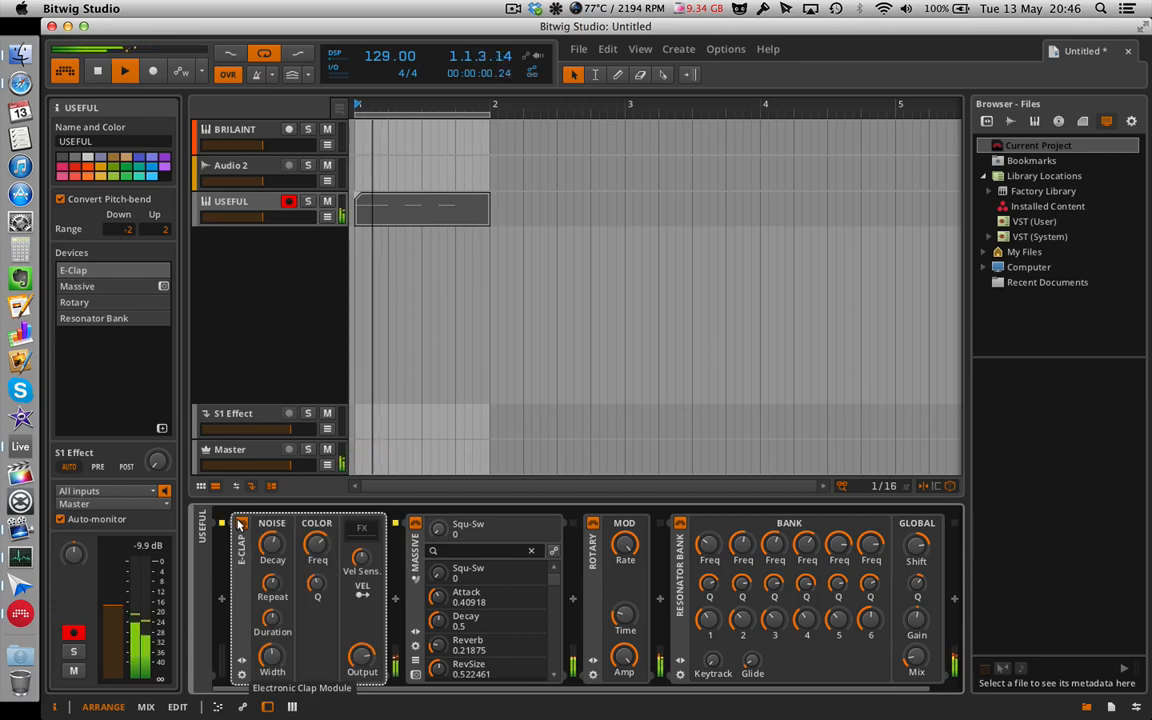
# - Toggle Massive and E-Clap off and on during playback to compare their sound, leaving both enabled, and stop playback
pyautogui.click(414, 524)
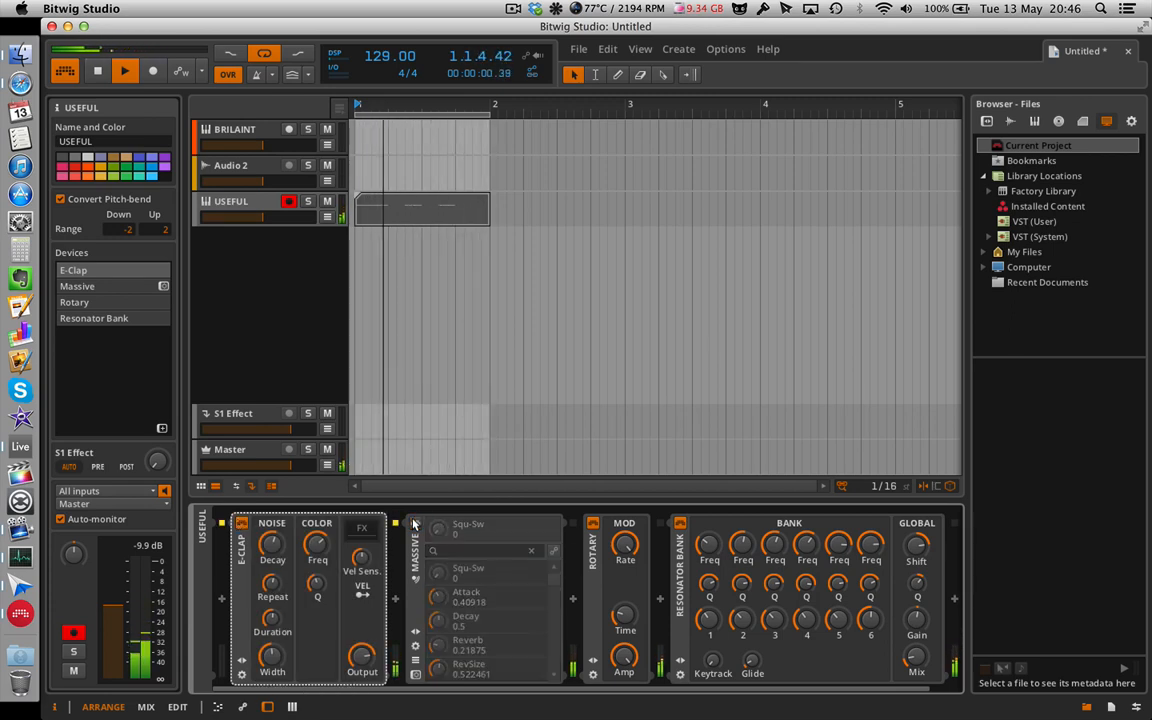
pyautogui.click(414, 524)
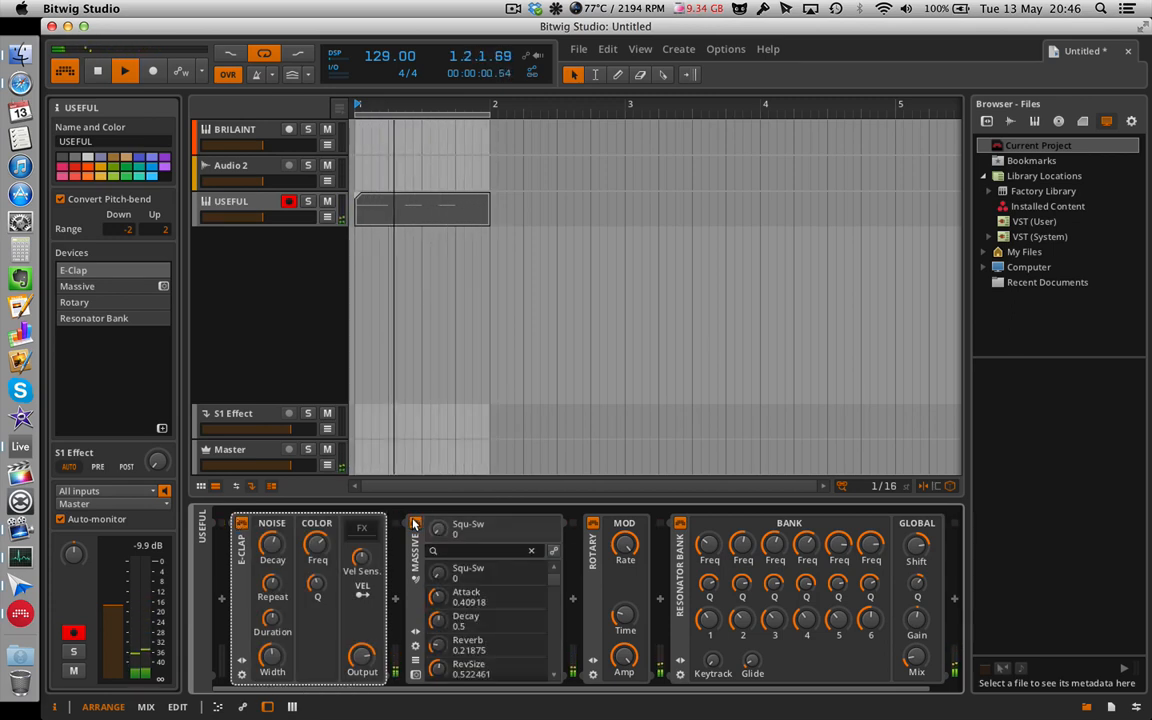
pyautogui.click(241, 525)
pyautogui.click(241, 525)
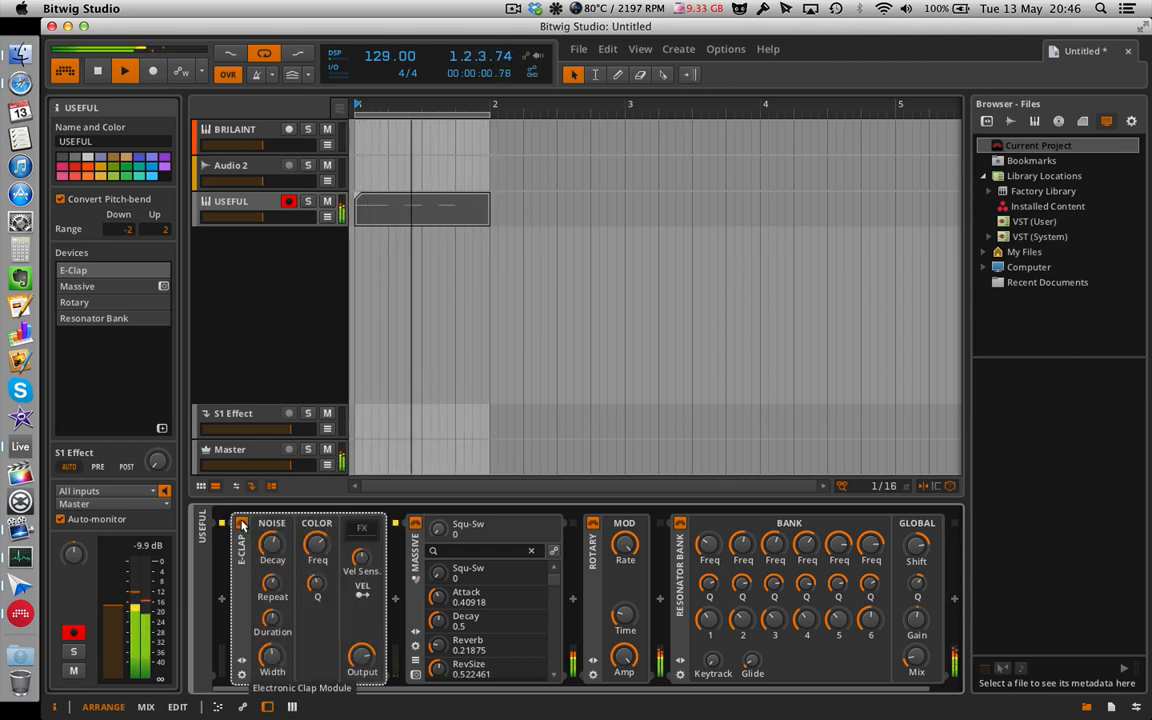
pyautogui.click(416, 523)
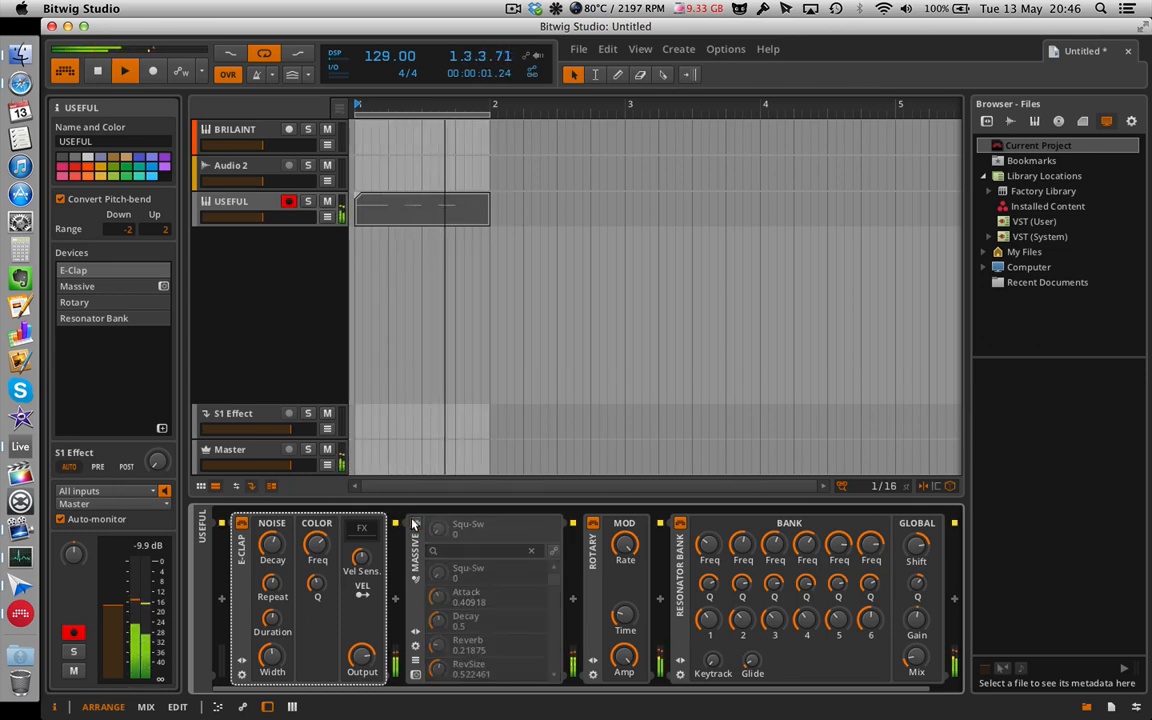
pyautogui.click(414, 524)
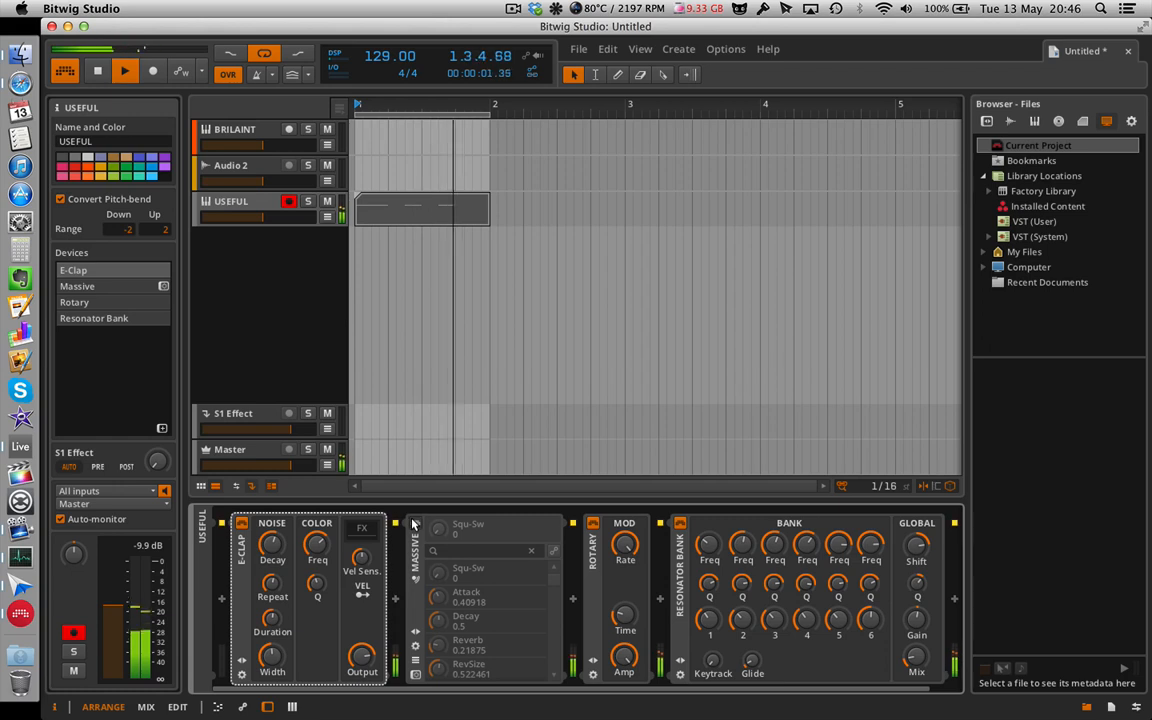
pyautogui.press('space')
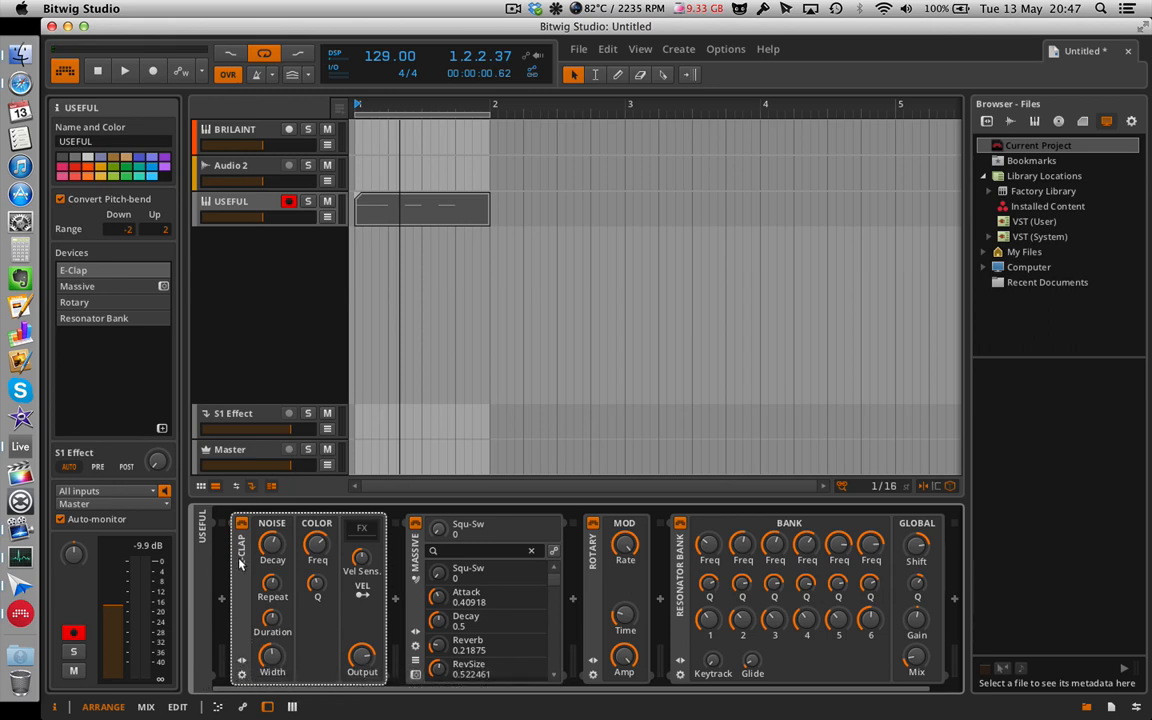
# - Remove E-Clap from USEFUL's chain, try an XY Instrument container before Massive, and delete it again
pyautogui.press('Delete')
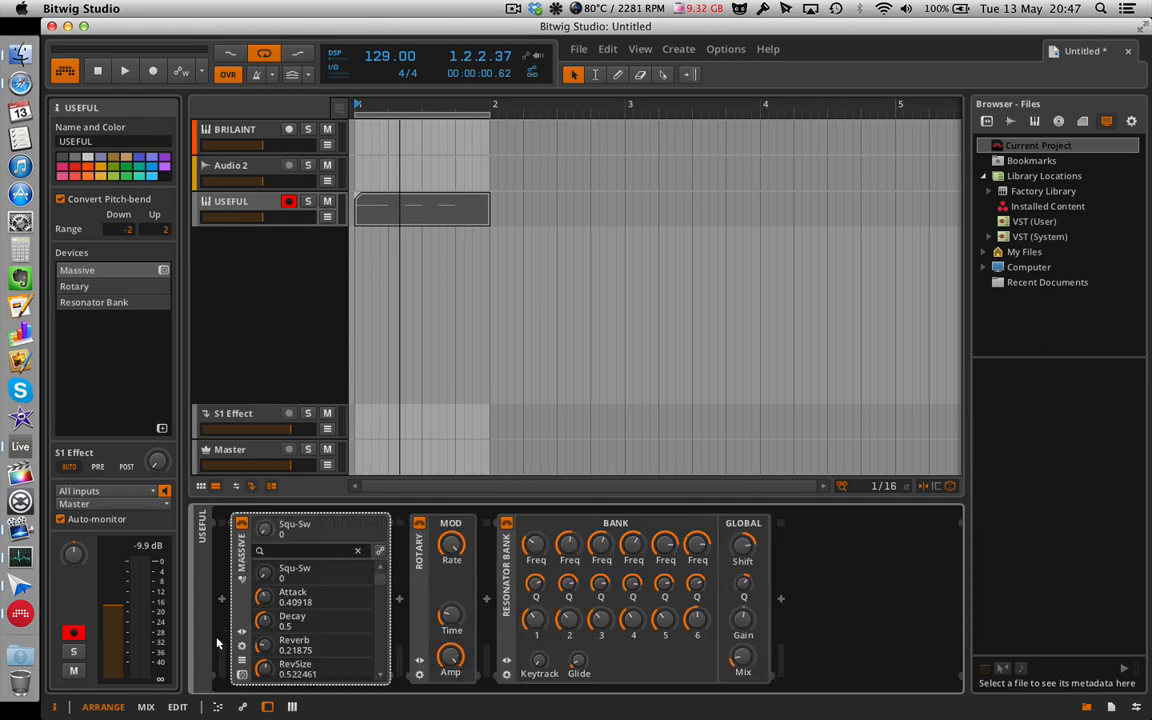
pyautogui.click(221, 598)
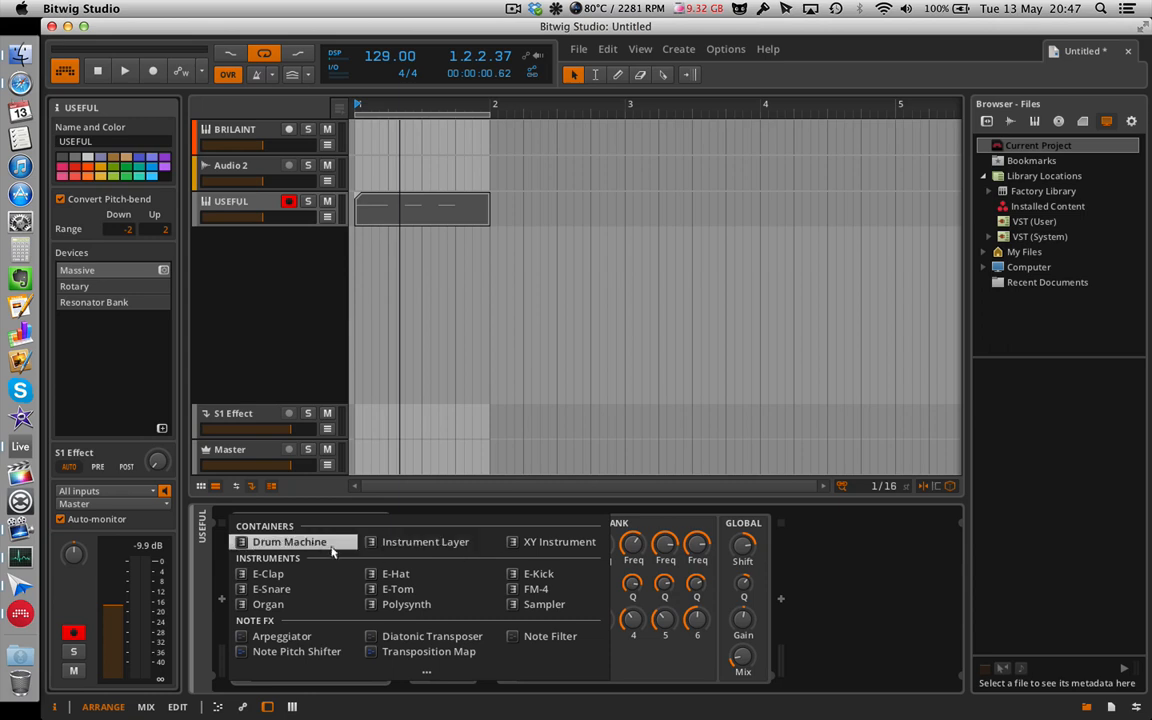
pyautogui.click(559, 542)
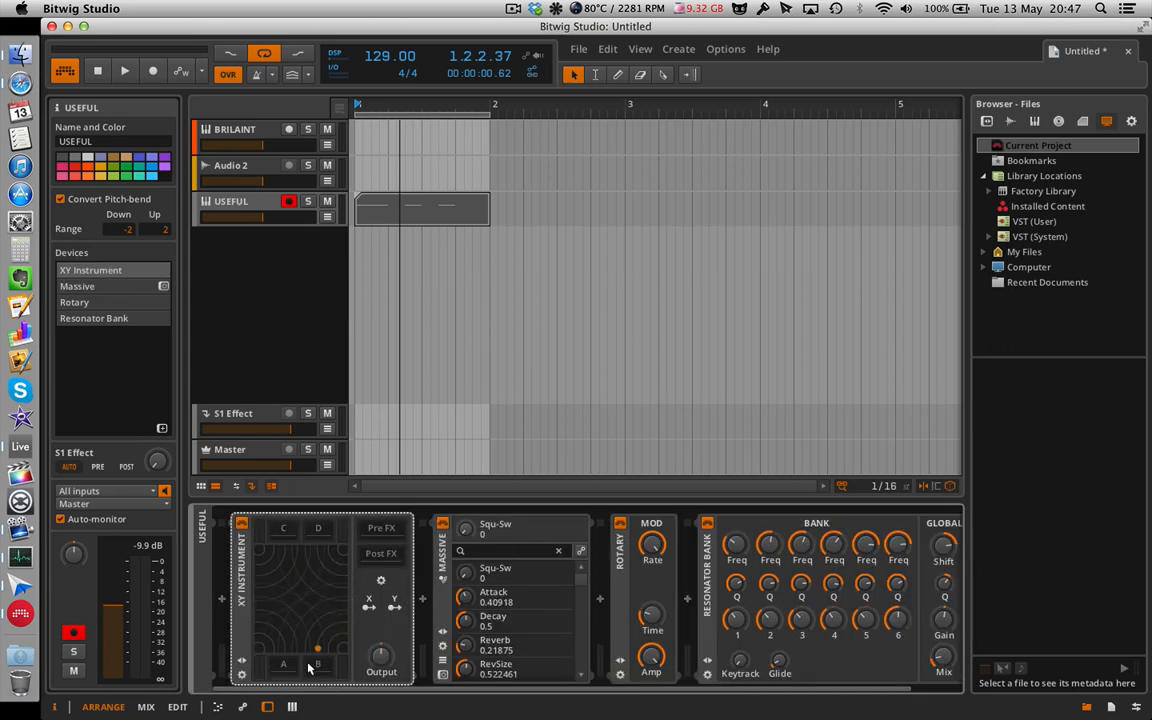
pyautogui.moveTo(308, 664); pyautogui.dragTo(298, 636)
pyautogui.press('Delete')
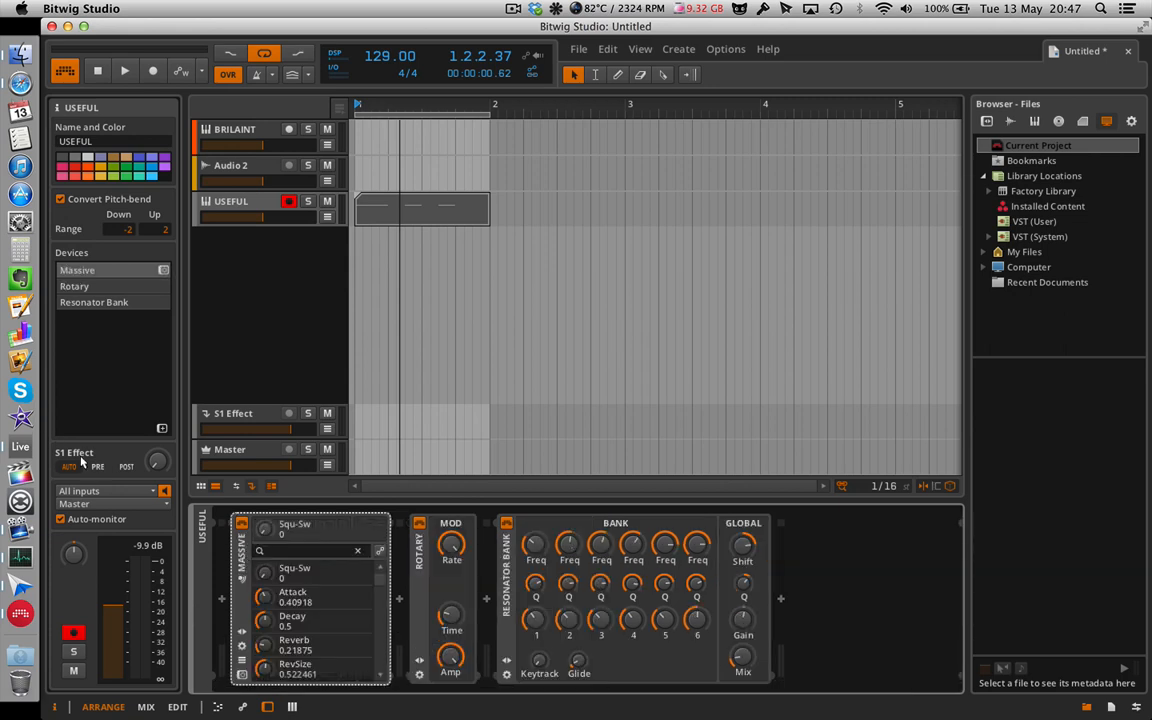
# - Select the S1 Effect track, switch to the Mix layout, and raise USEFUL's send to S1 Effect to maximum
pyautogui.click(236, 416)
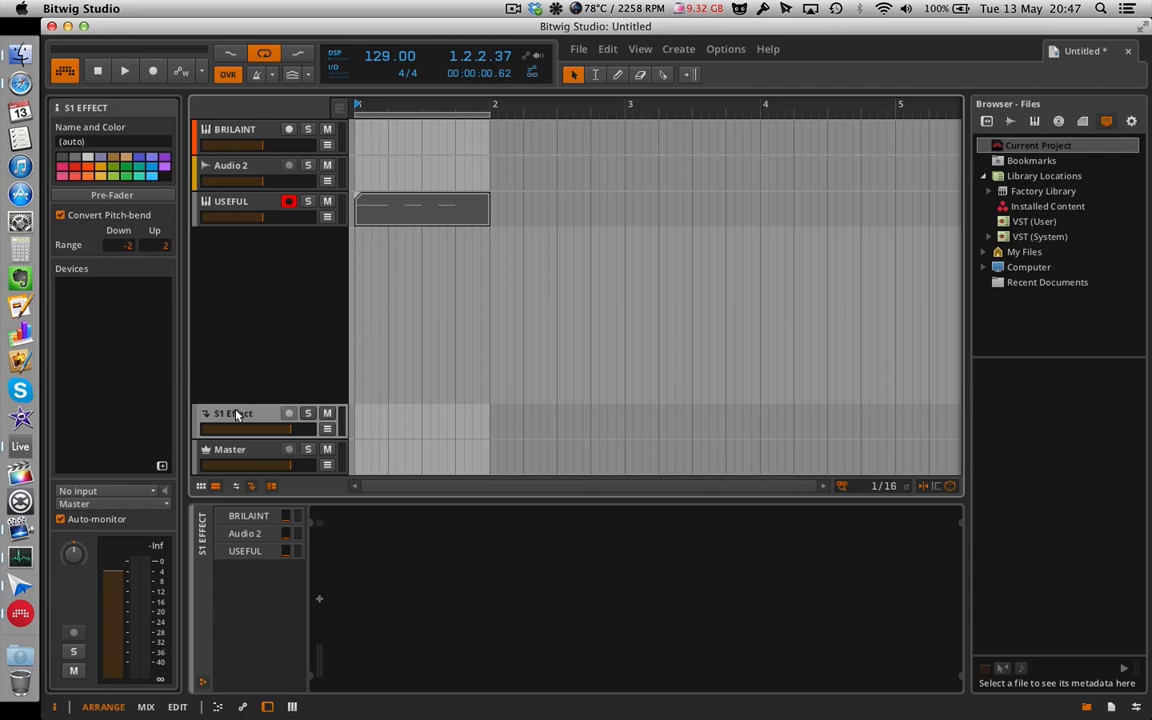
pyautogui.click(145, 708)
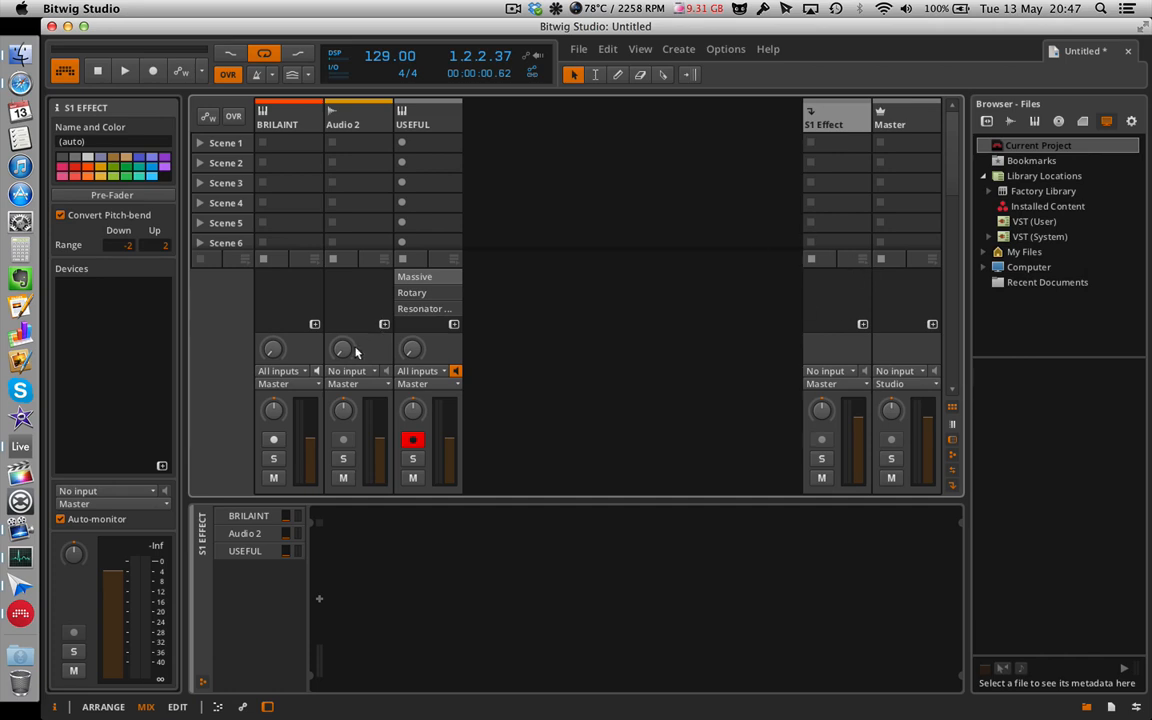
pyautogui.moveTo(408, 349); pyautogui.dragTo(408, 270)
# - Look through the general options, view settings, file commands and track-creation commands
pyautogui.click(513, 9)
pyautogui.click(514, 10)
pyautogui.click(726, 49)
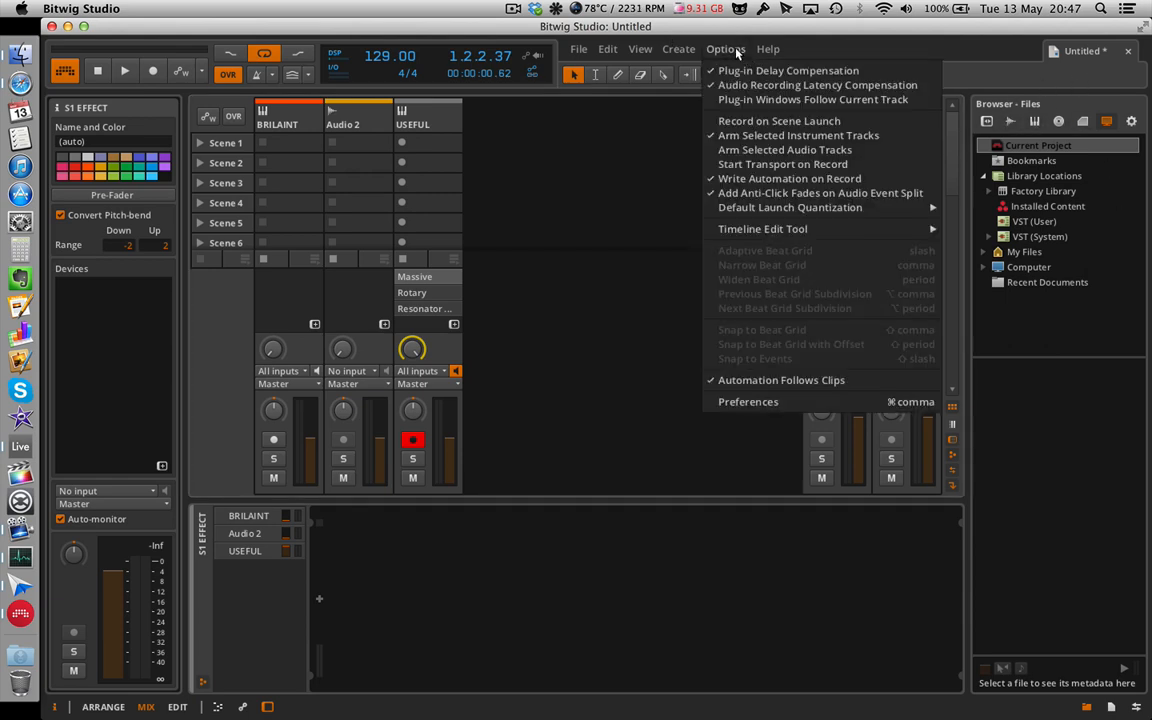
pyautogui.click(737, 49)
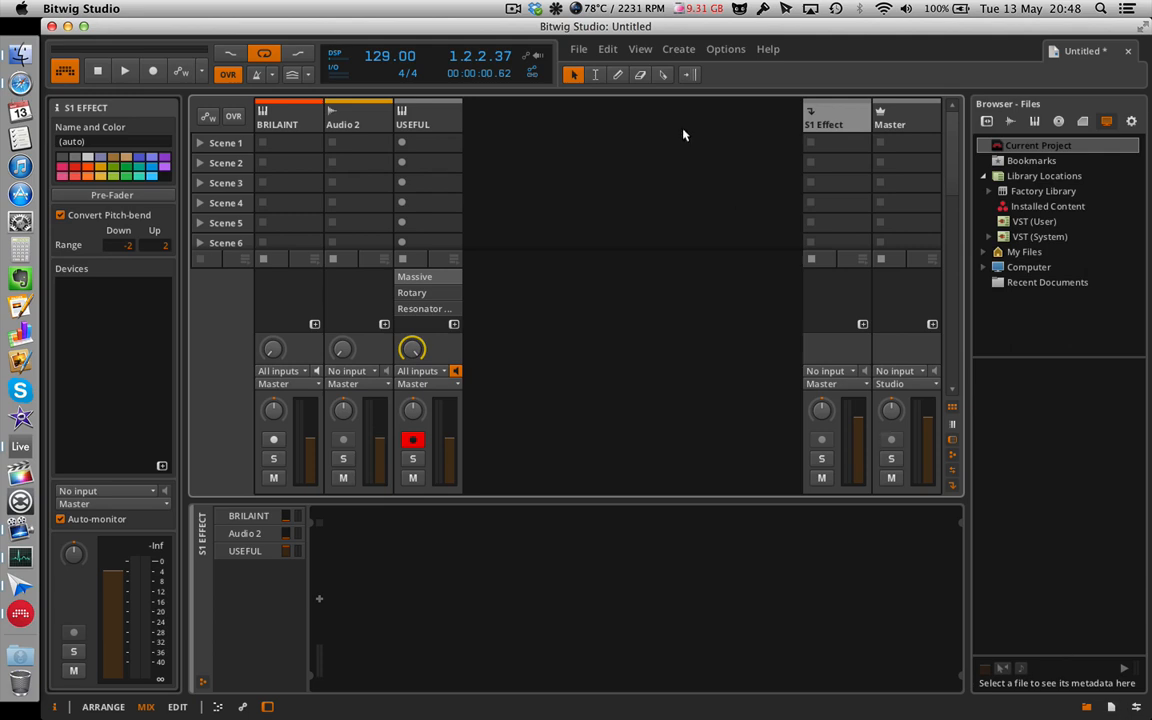
pyautogui.click(678, 49)
pyautogui.moveTo(640, 49)
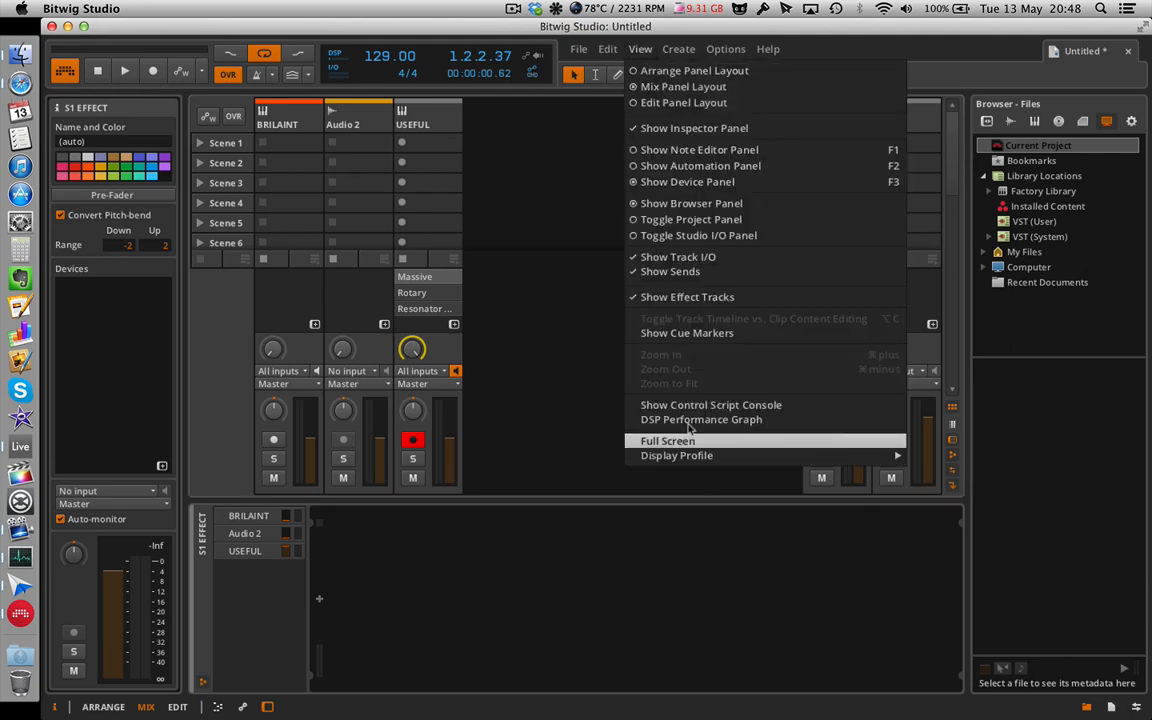
pyautogui.moveTo(595, 53)
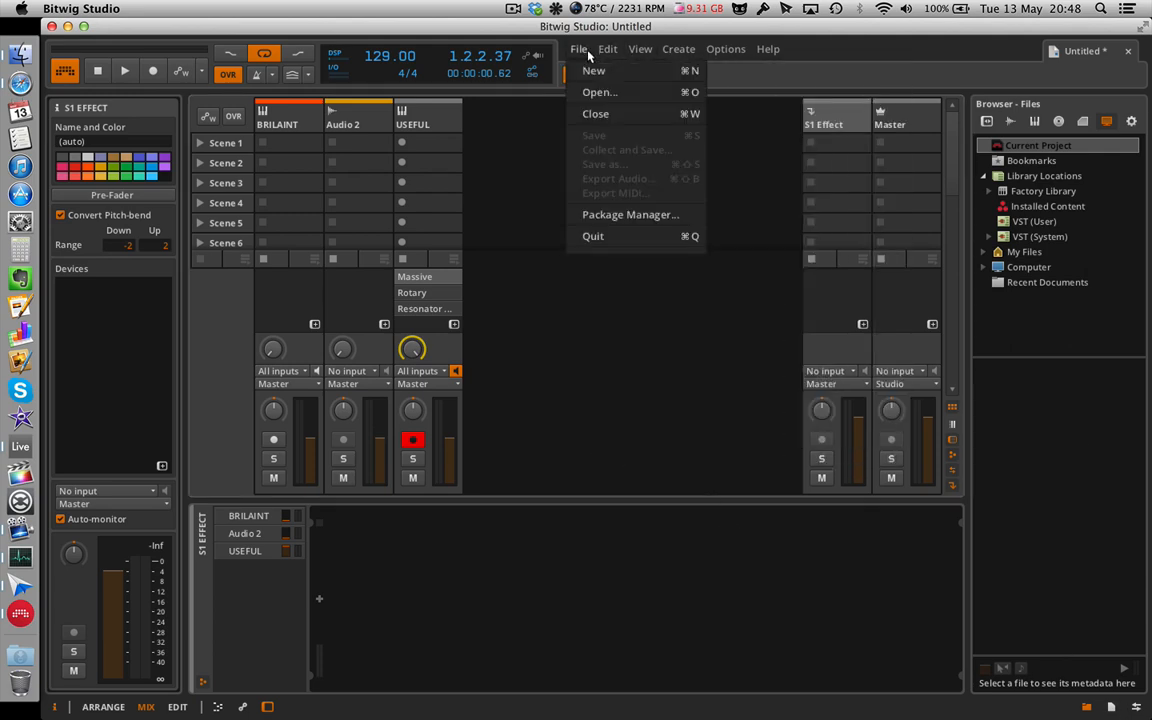
pyautogui.click(587, 53)
pyautogui.click(588, 52)
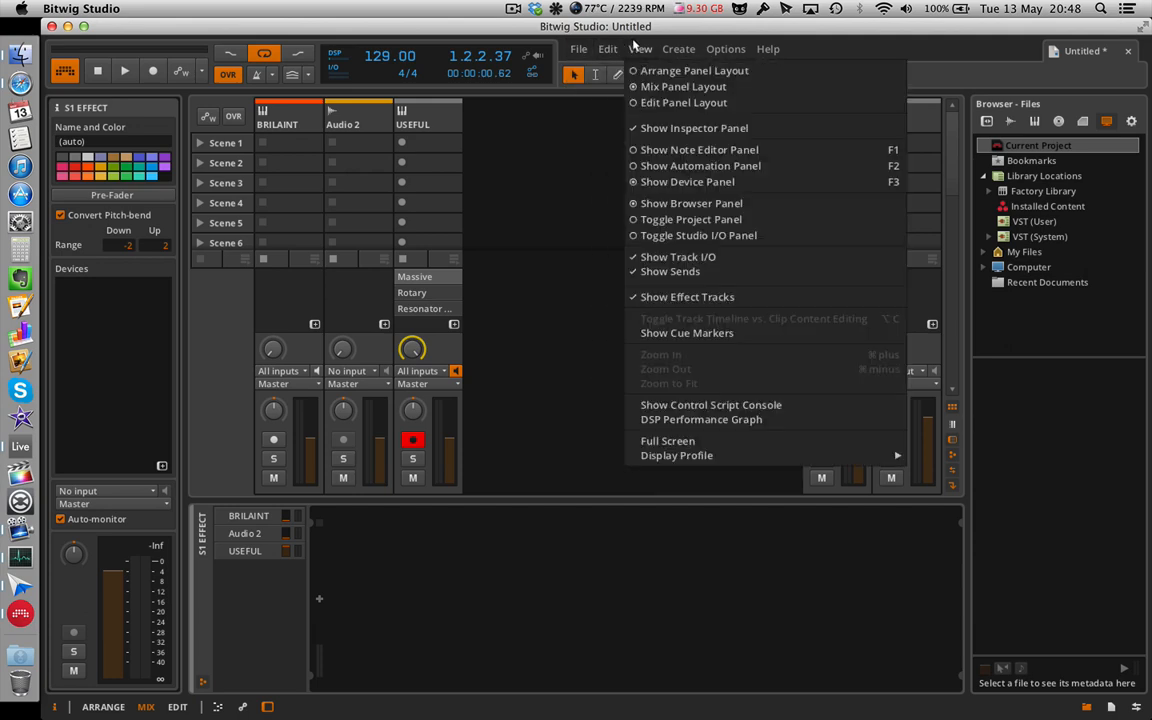
pyautogui.moveTo(673, 50)
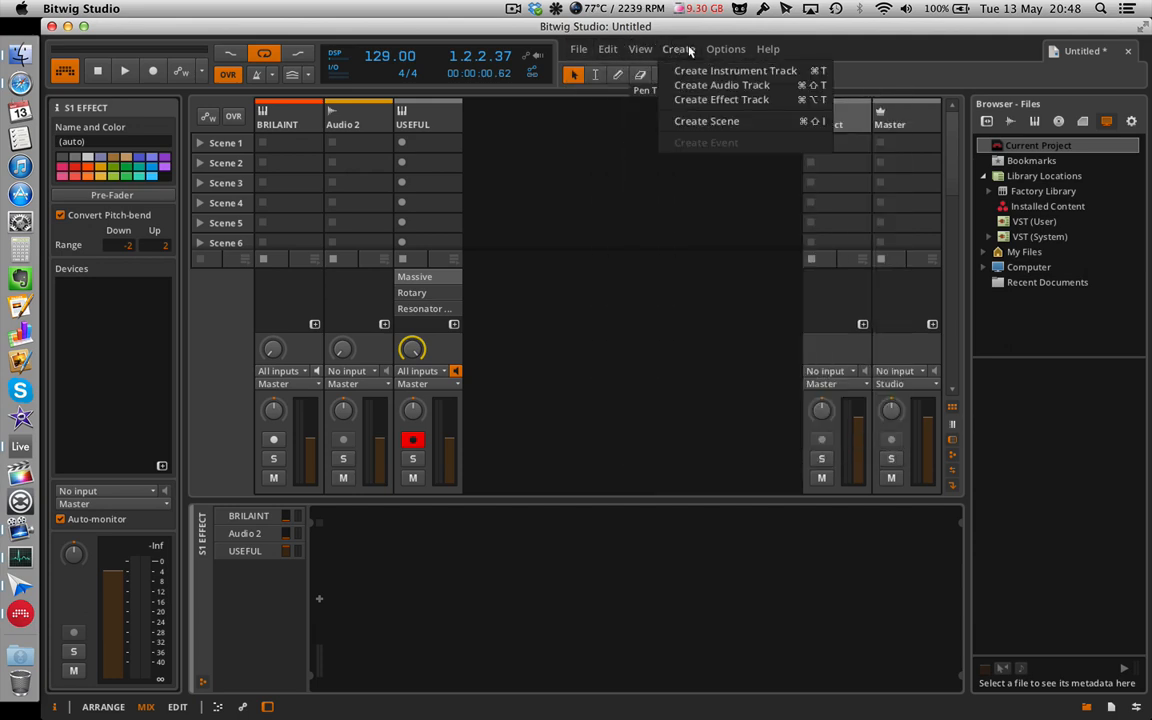
# - Look through the General, Audio, Controllers, Plug-in management and Cache preferences, then close the dialog
pyautogui.moveTo(713, 50)
pyautogui.click(769, 405)
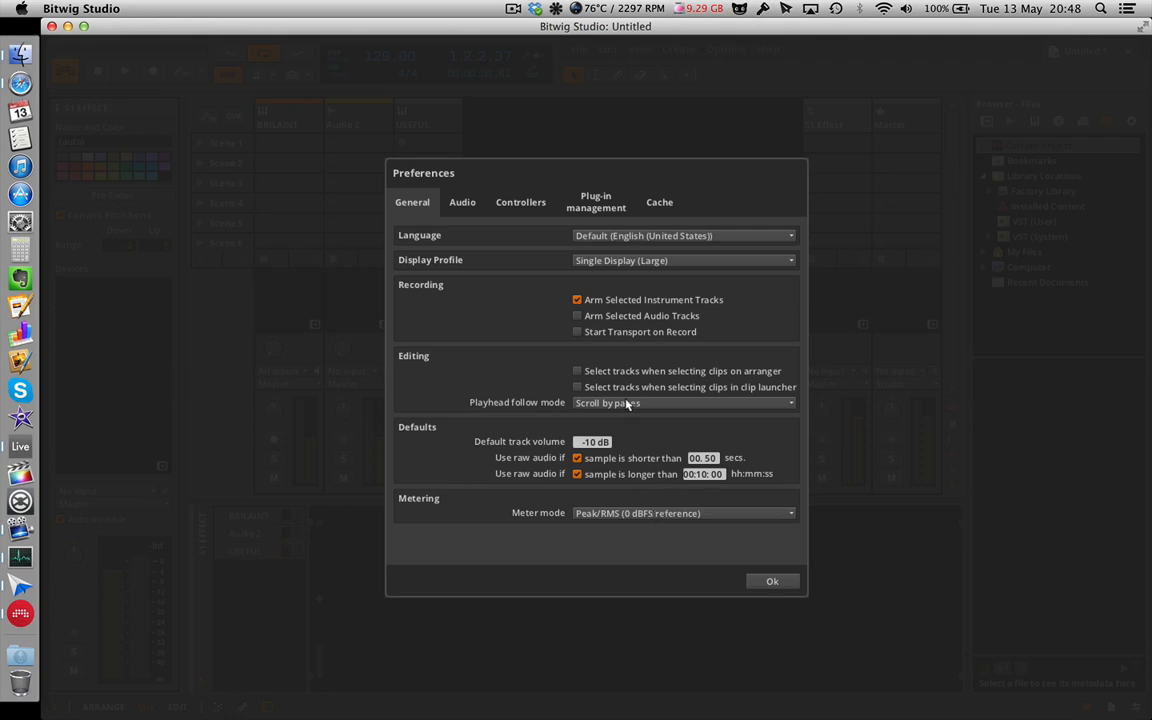
pyautogui.click(461, 201)
pyautogui.click(505, 199)
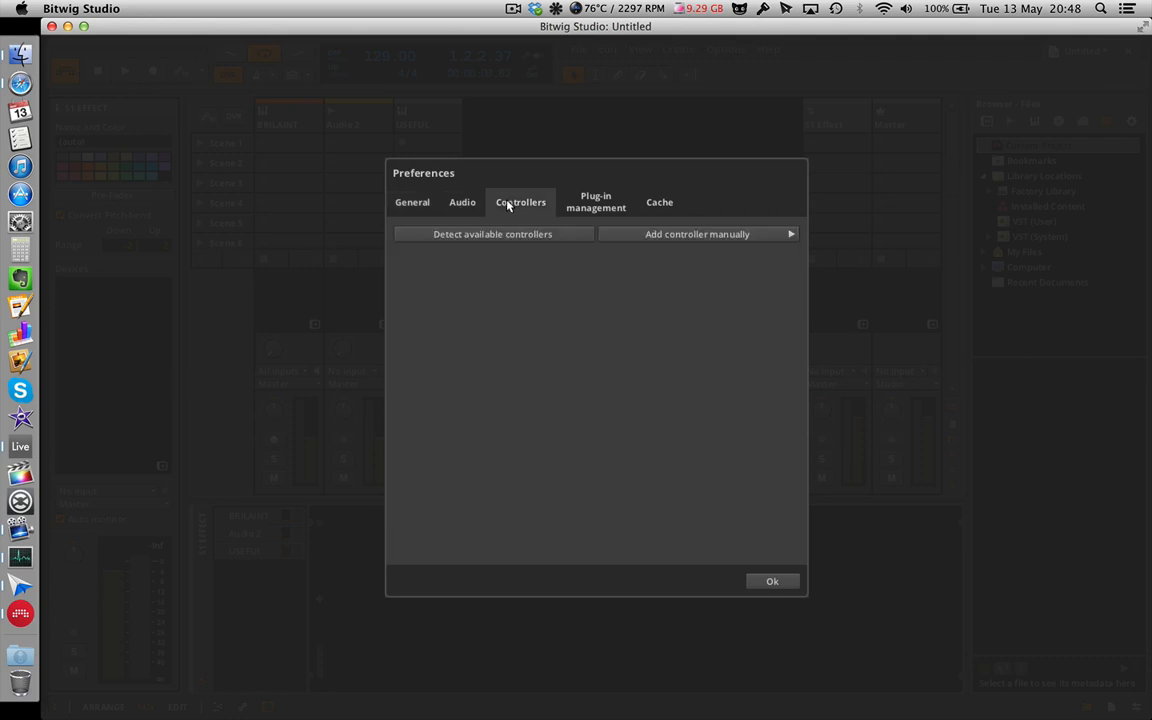
pyautogui.click(593, 204)
pyautogui.click(648, 204)
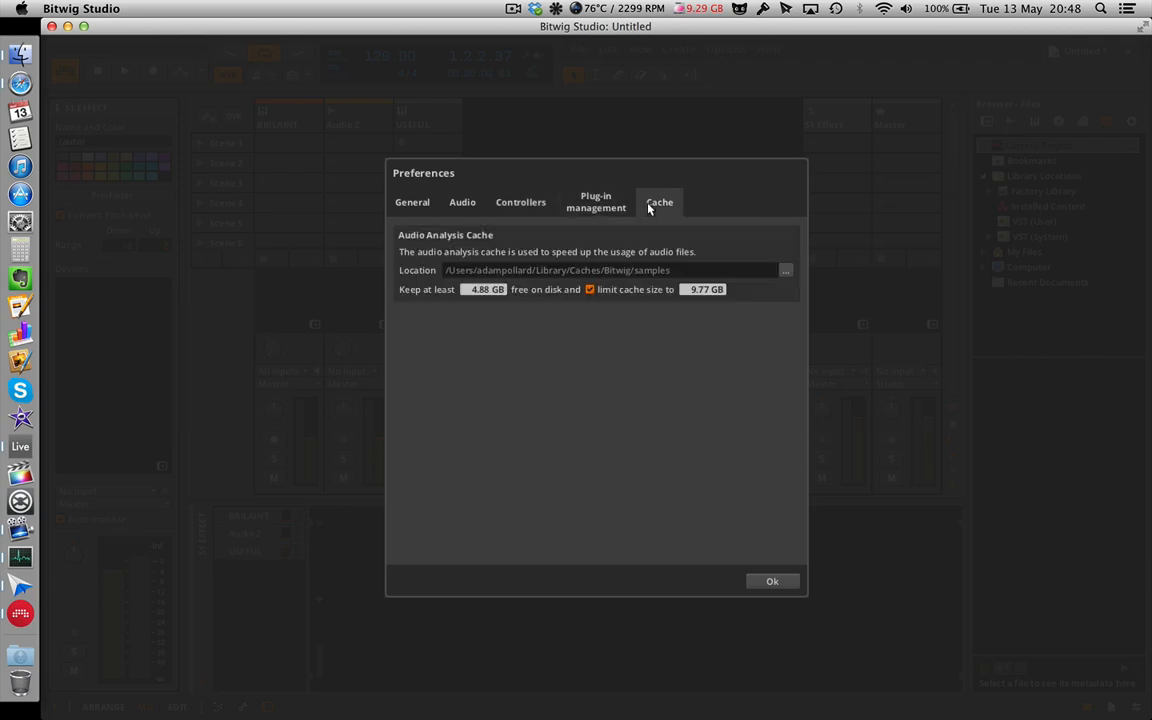
pyautogui.click(588, 206)
pyautogui.scroll(-5, 509, 336)
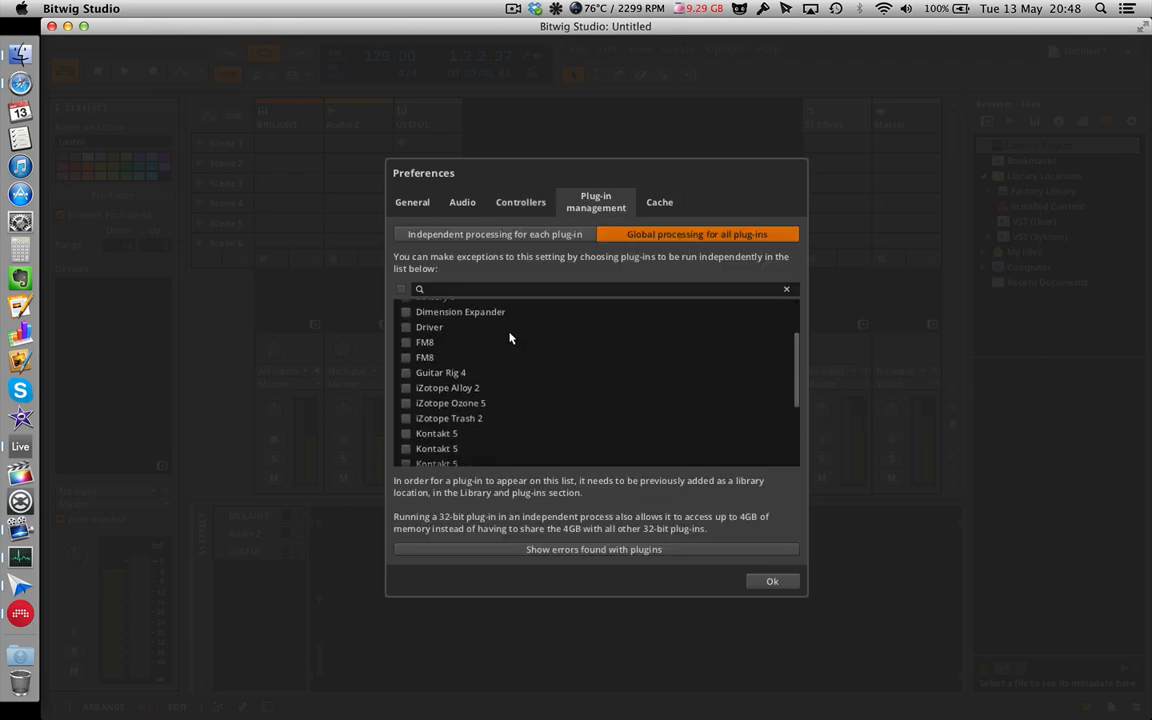
pyautogui.scroll(5, 509, 336)
pyautogui.click(414, 203)
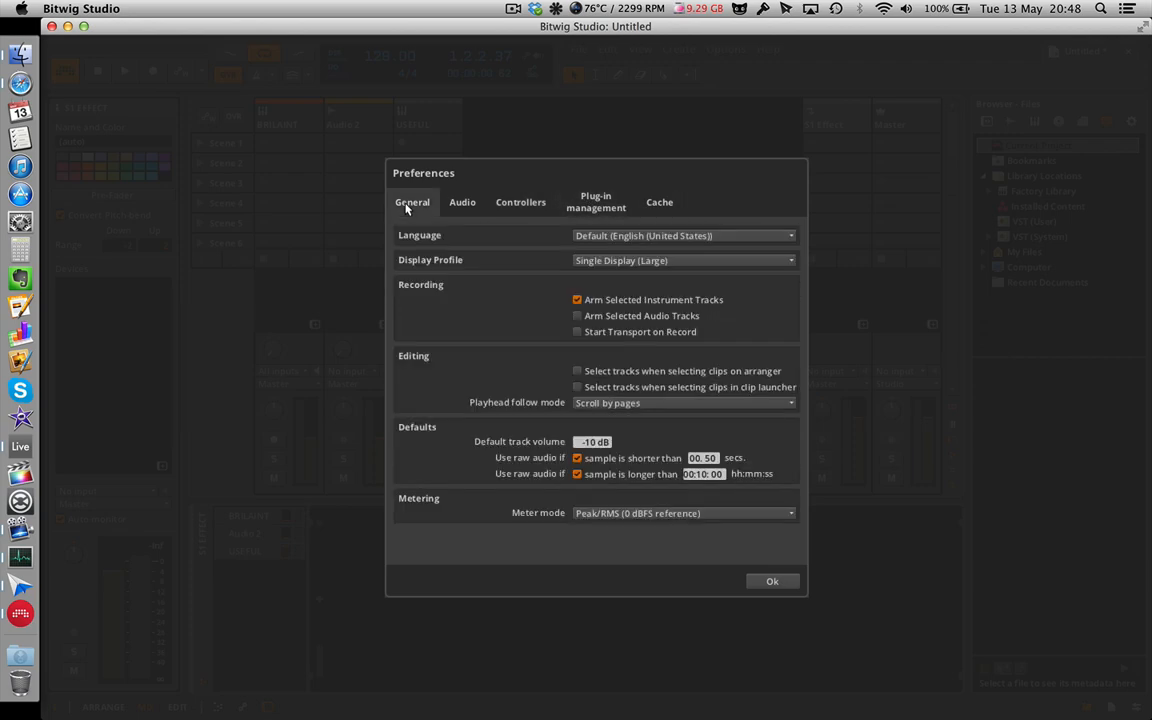
pyautogui.click(756, 585)
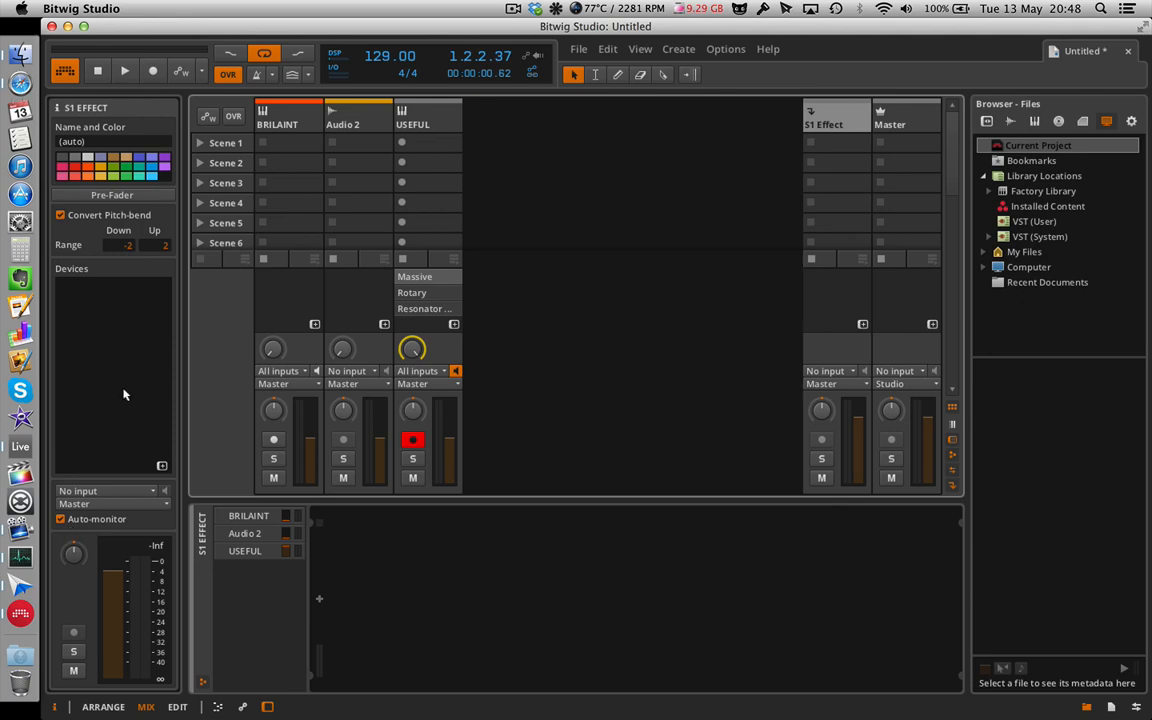
# - Select the BRILAINT track and then USEFUL, and show the automation panel in the Mix layout
pyautogui.click(291, 128)
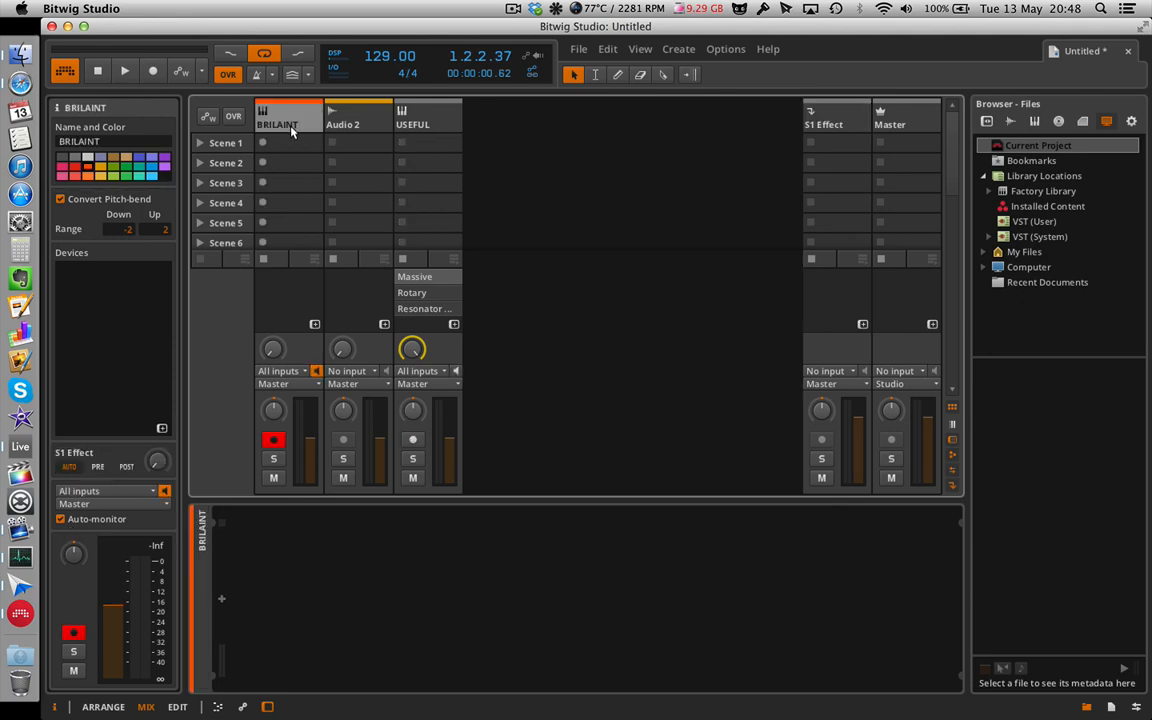
pyautogui.click(417, 128)
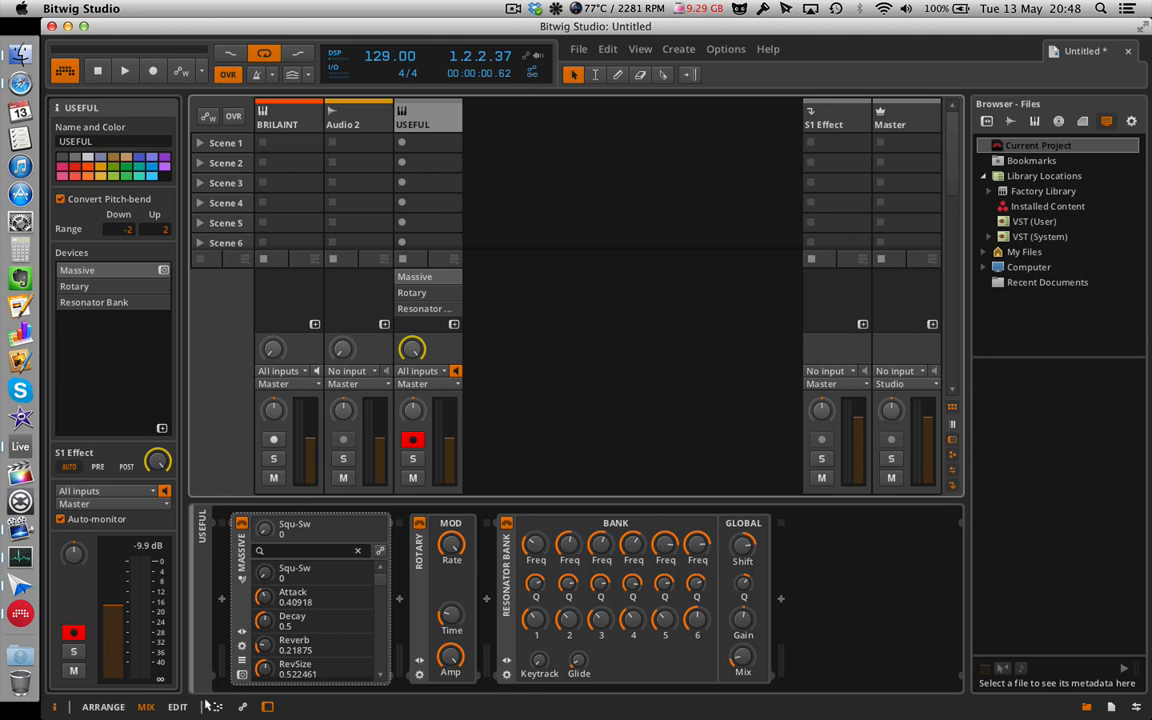
pyautogui.click(243, 707)
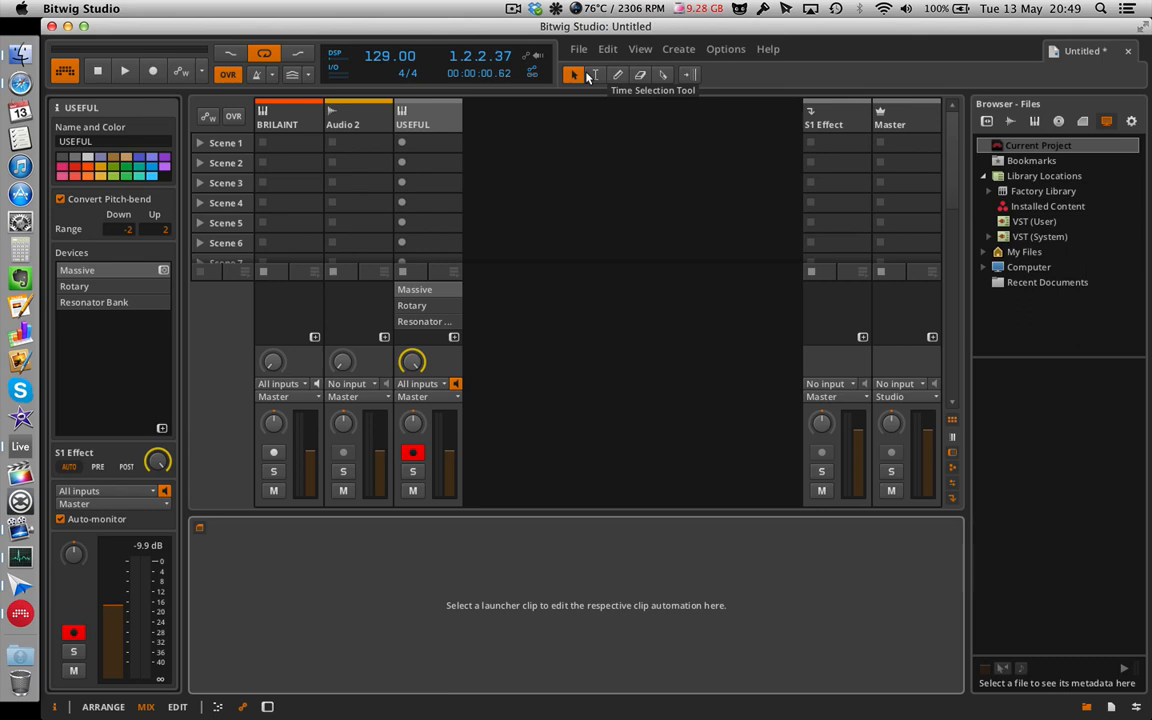
# - Switch to the Arrange layout, hide the device panel, and select the Audio 2 track
pyautogui.click(103, 706)
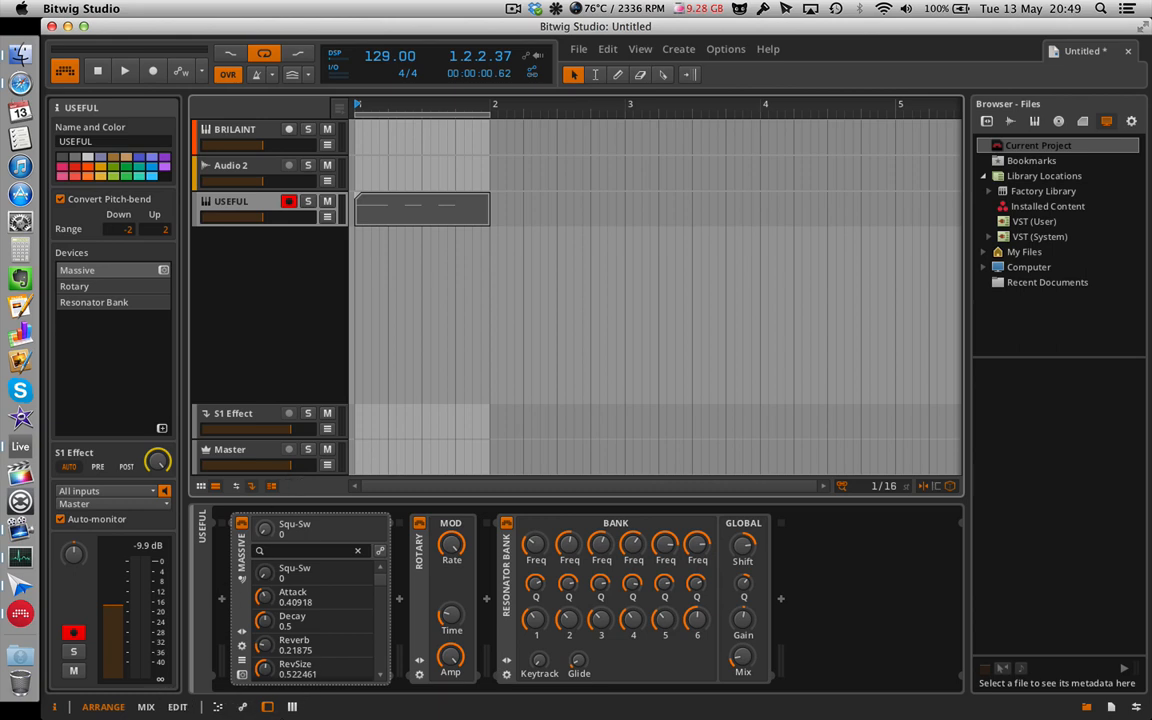
pyautogui.click(266, 707)
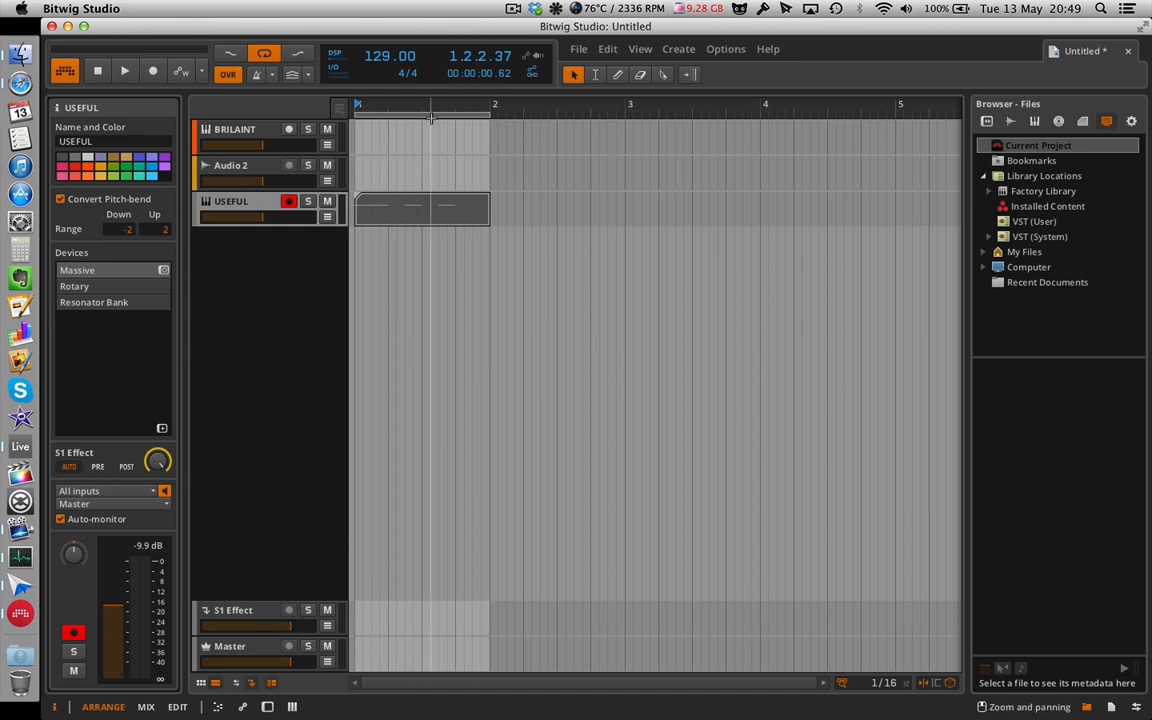
pyautogui.click(236, 167)
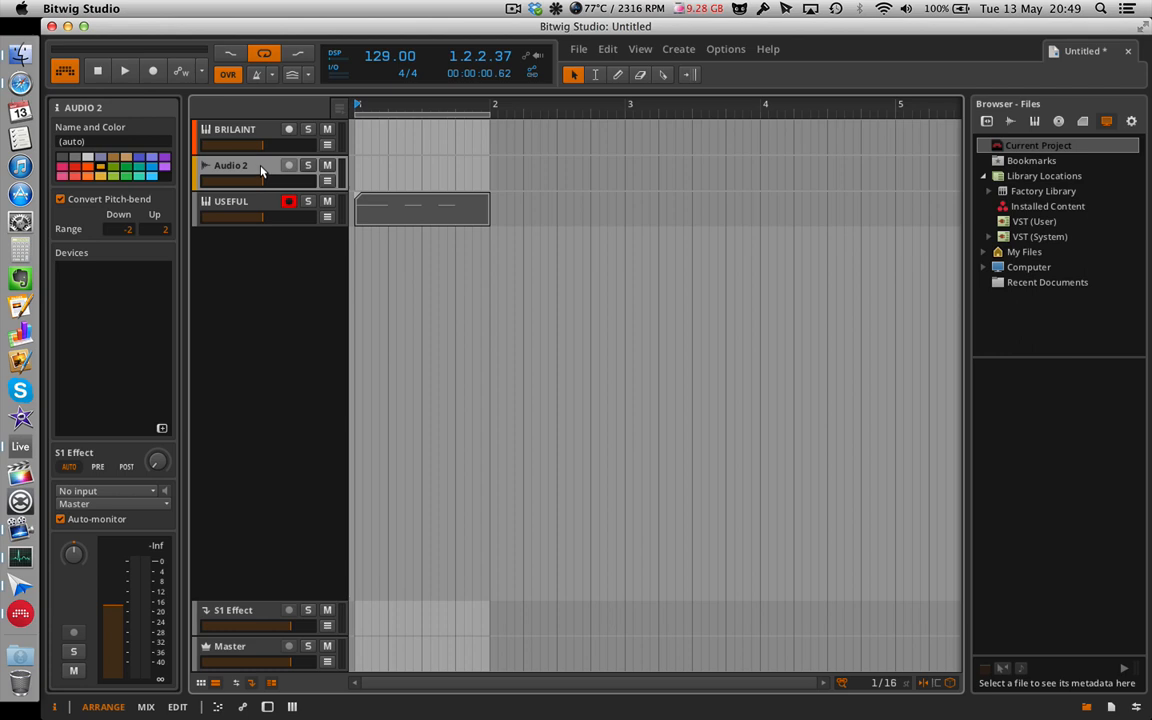
# - Start playback, raise the USEFUL track's volume in its track header, and lower it again
pyautogui.press('space')
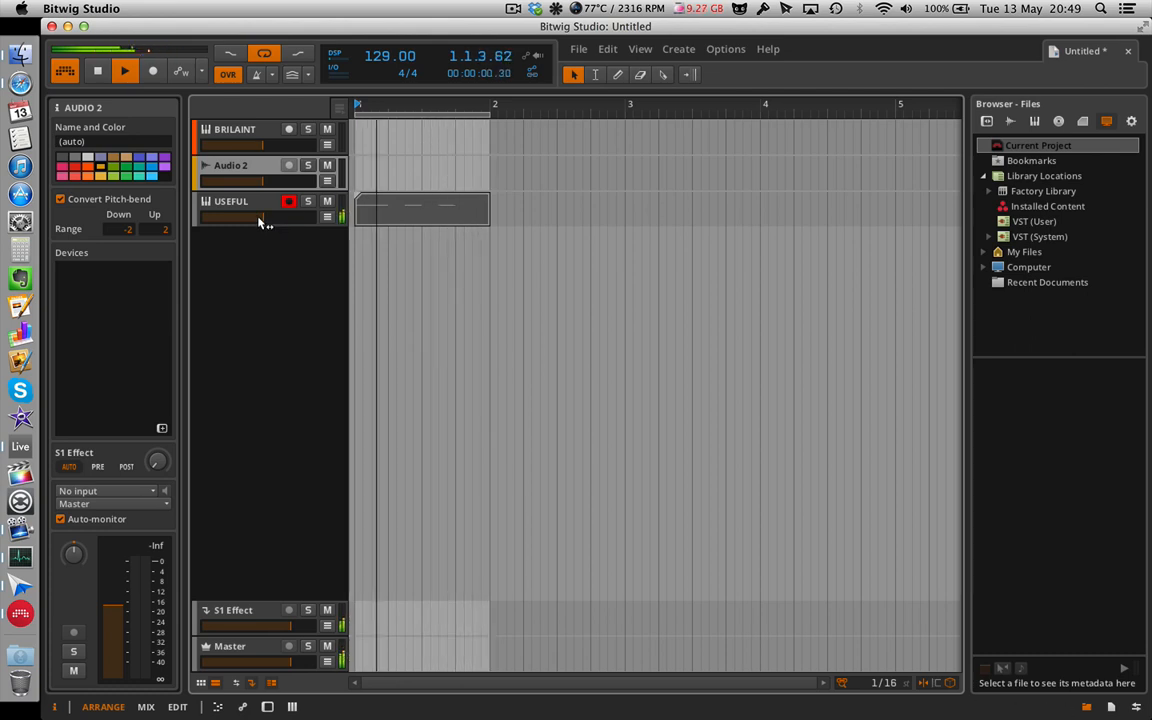
pyautogui.moveTo(260, 218); pyautogui.dragTo(279, 218)
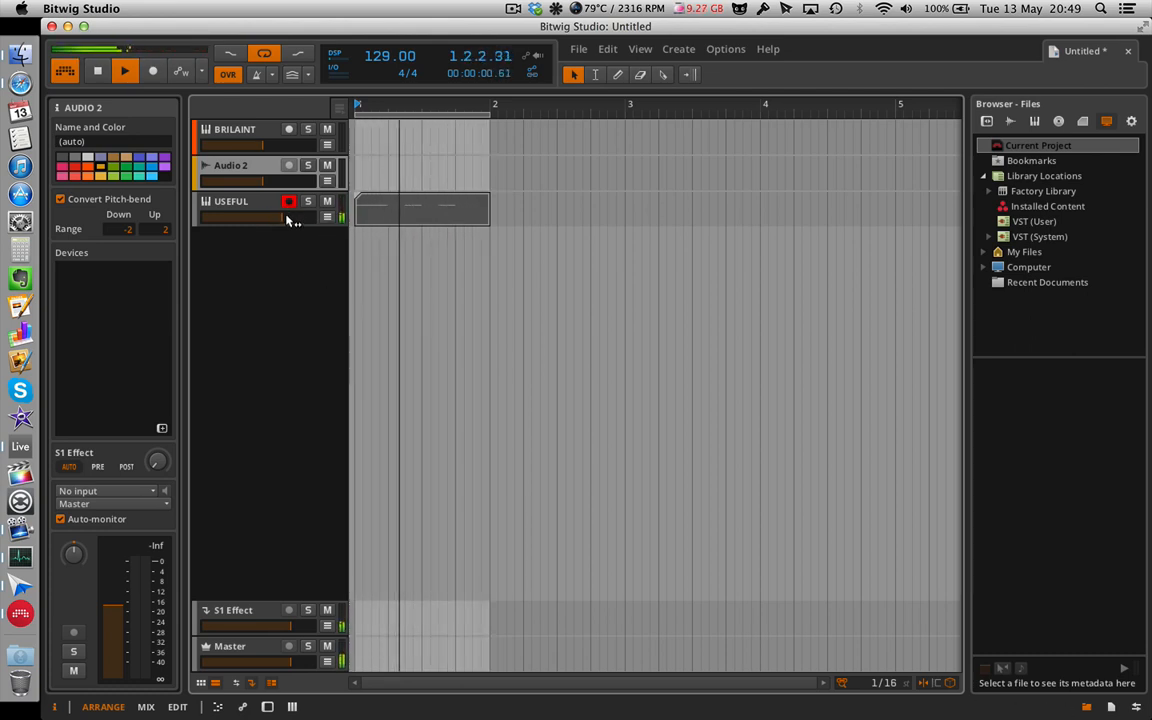
pyautogui.moveTo(290, 221); pyautogui.dragTo(265, 218)
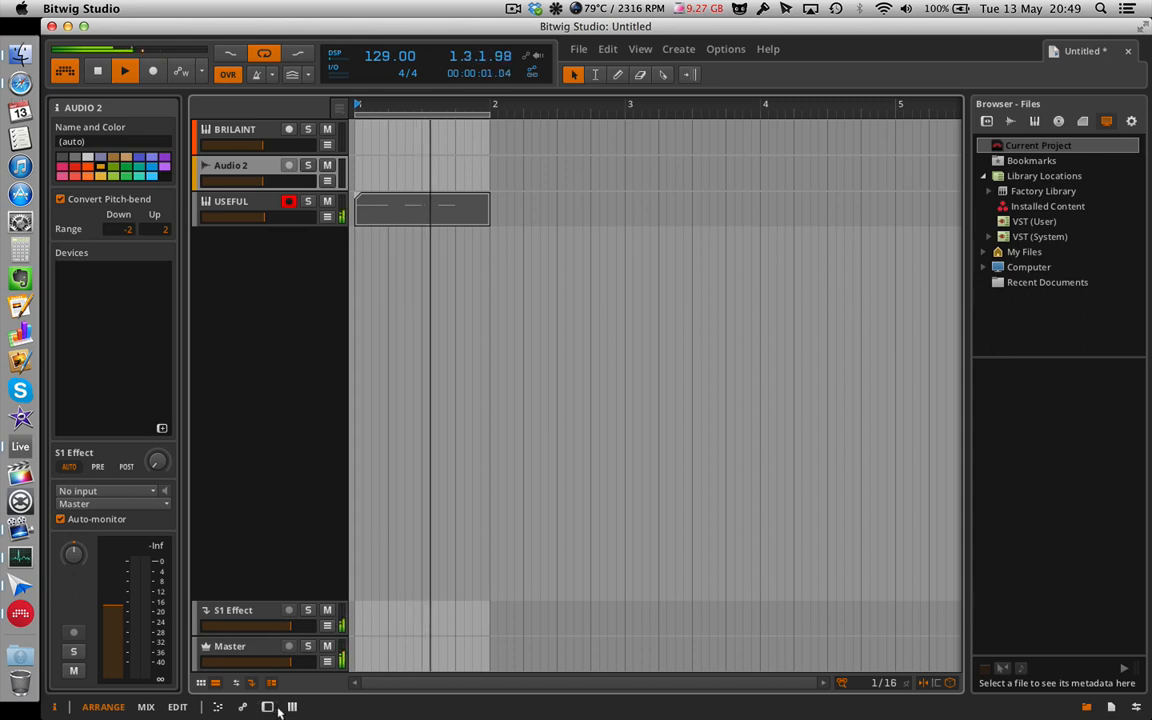
# - Switch to the Mix layout, hide the automation panel, and check the output routing choices for the USEFUL track
pyautogui.click(146, 708)
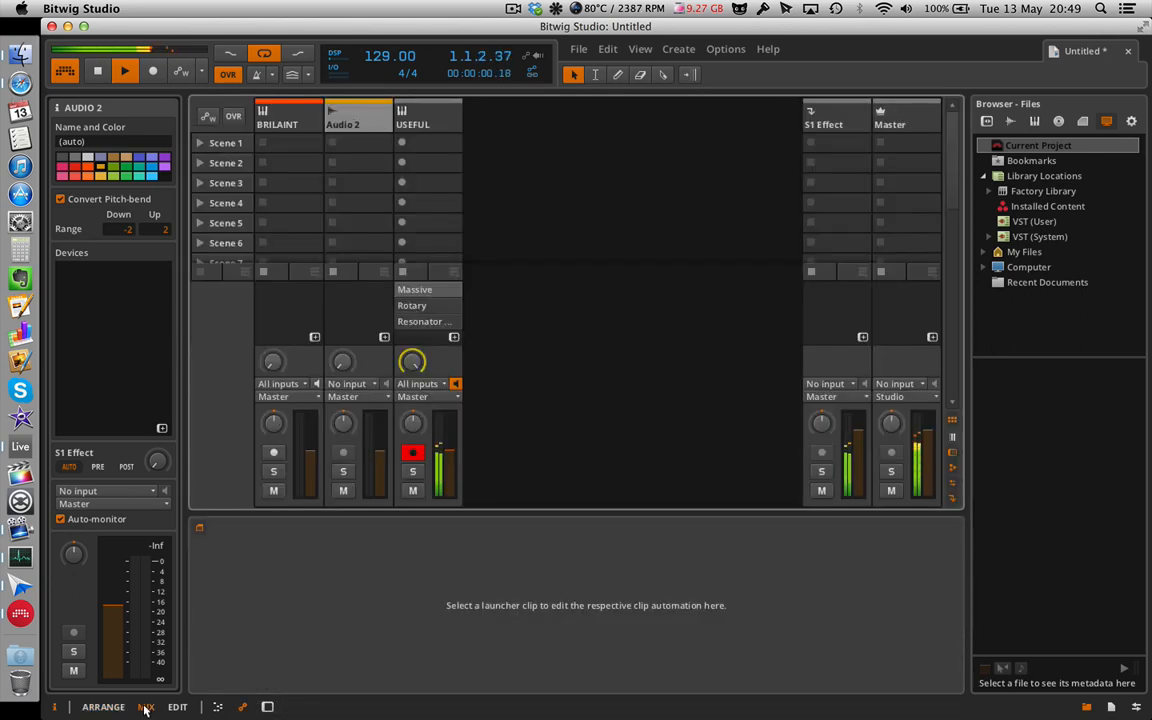
pyautogui.click(455, 396)
pyautogui.click(503, 378)
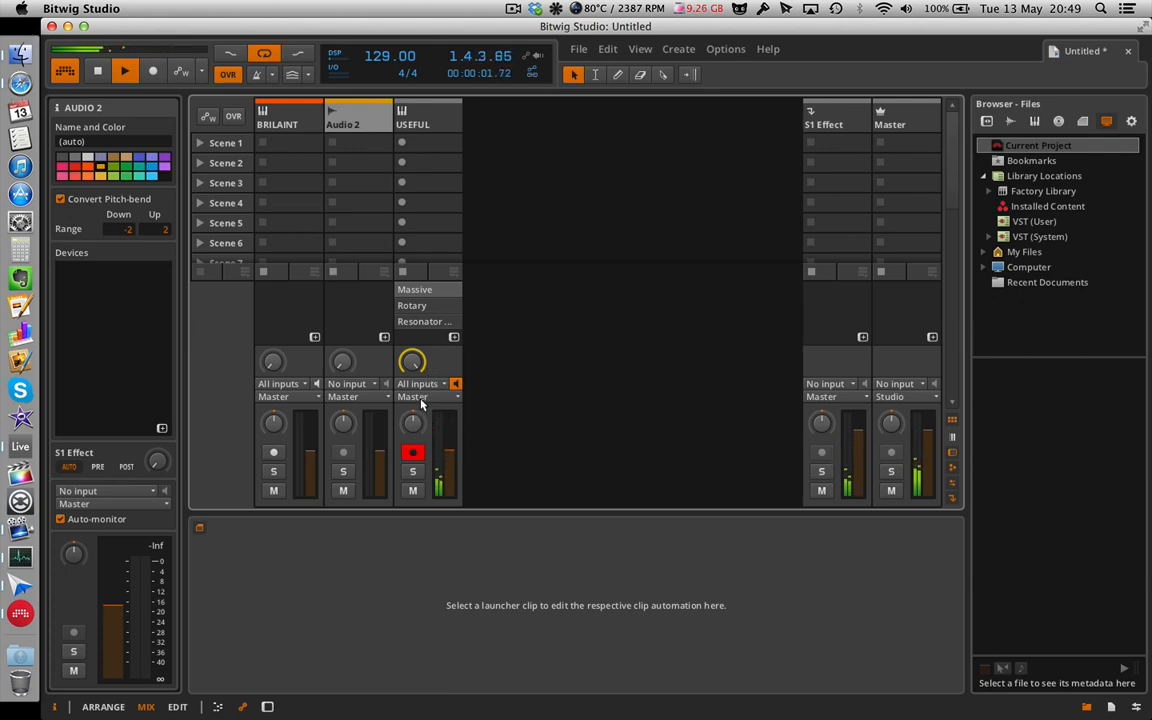
pyautogui.click(218, 707)
pyautogui.click(420, 580)
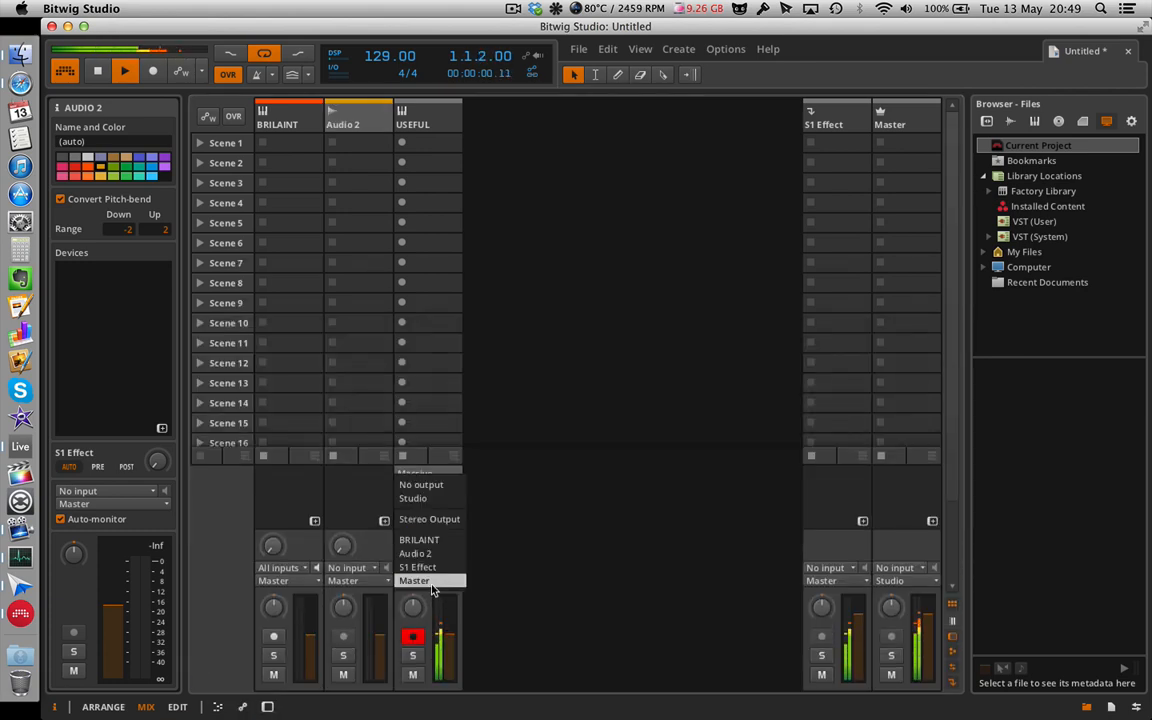
pyautogui.click(550, 535)
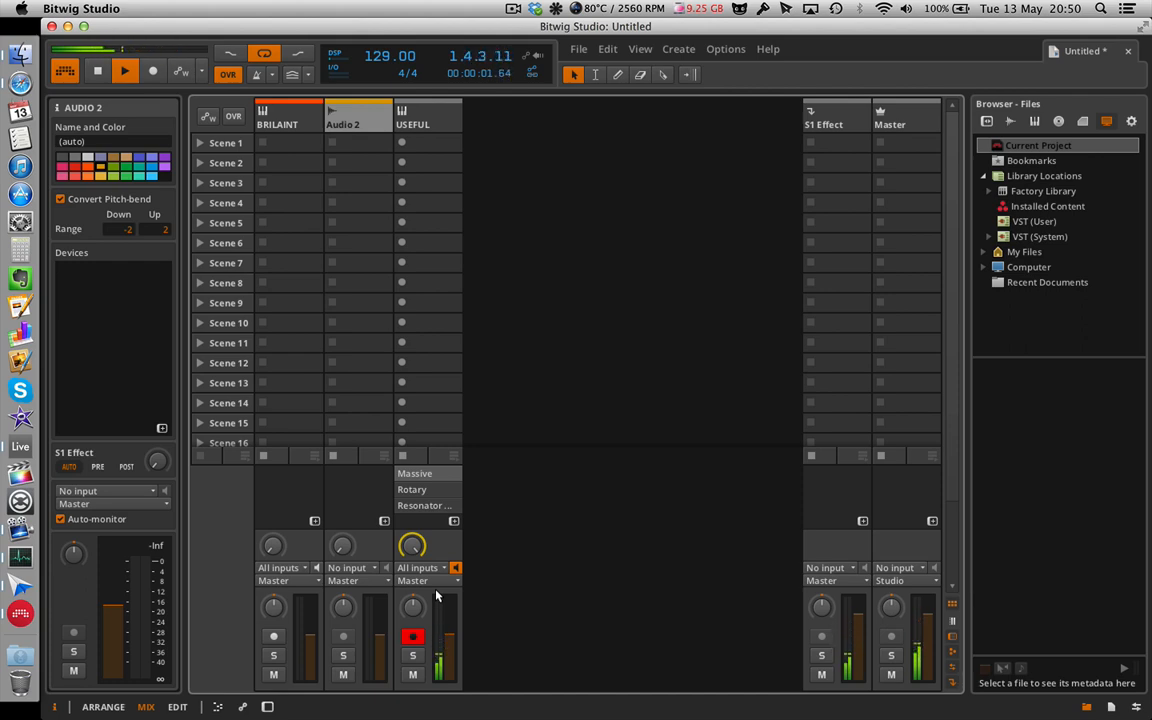
# - Stop playback and look through the view, file, options and help commands
pyautogui.click(128, 81)
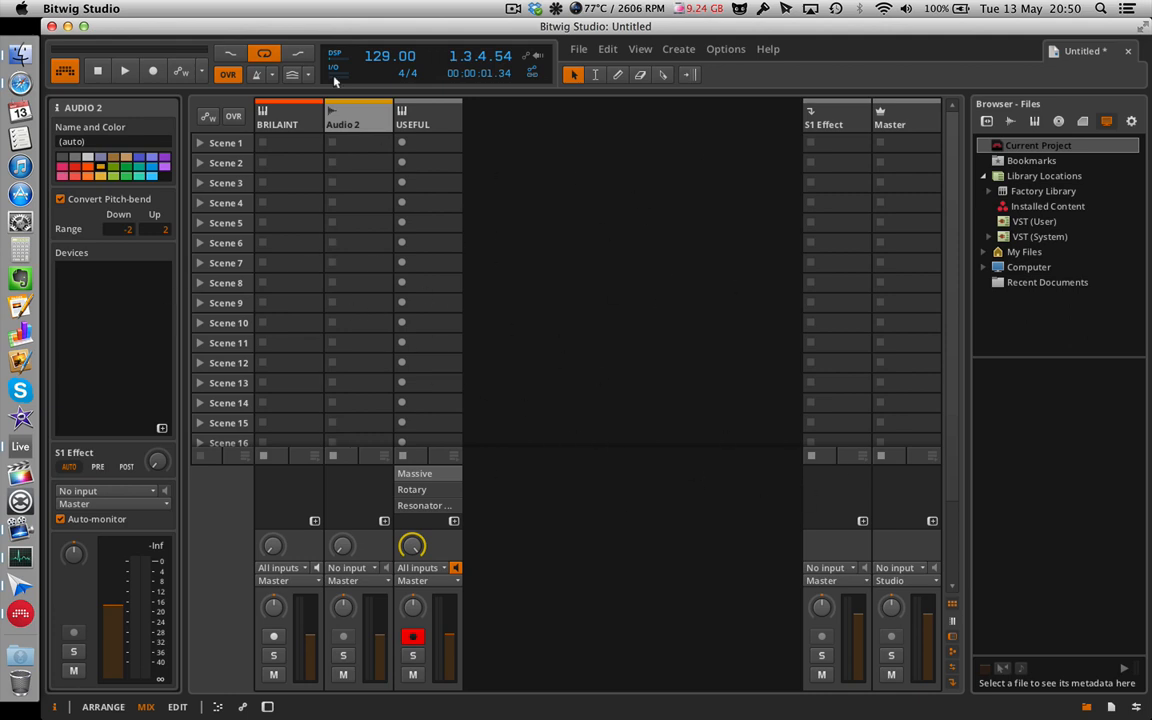
pyautogui.click(632, 50)
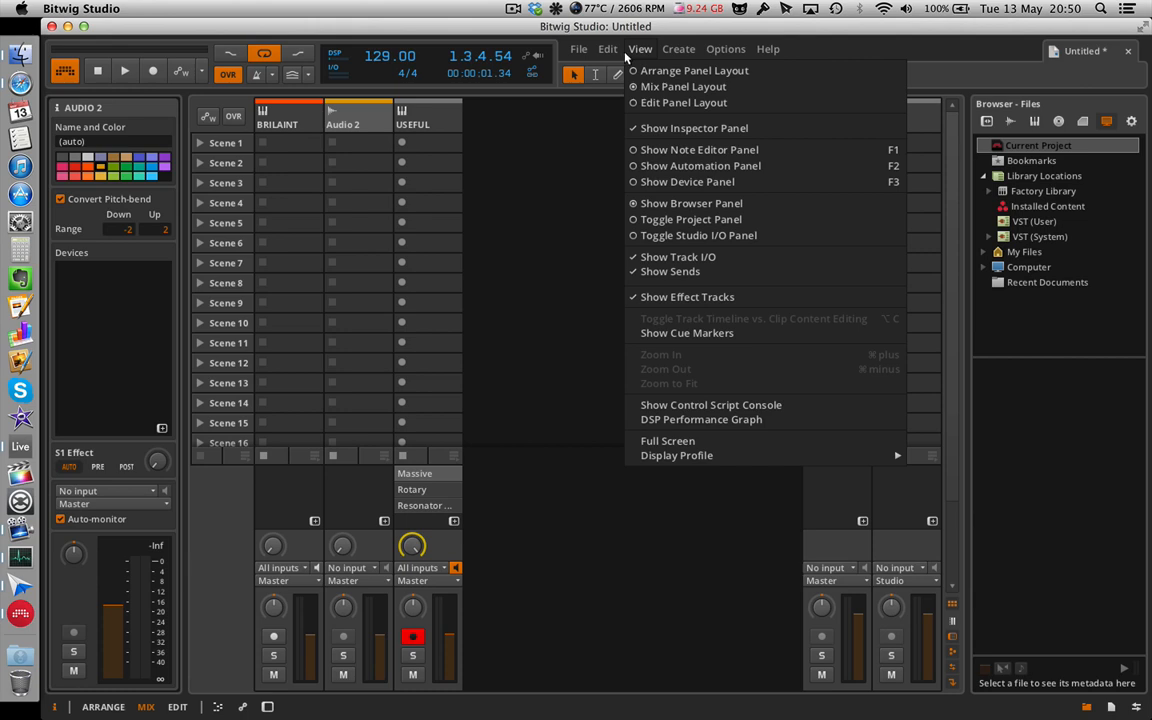
pyautogui.moveTo(613, 58)
pyautogui.moveTo(577, 54)
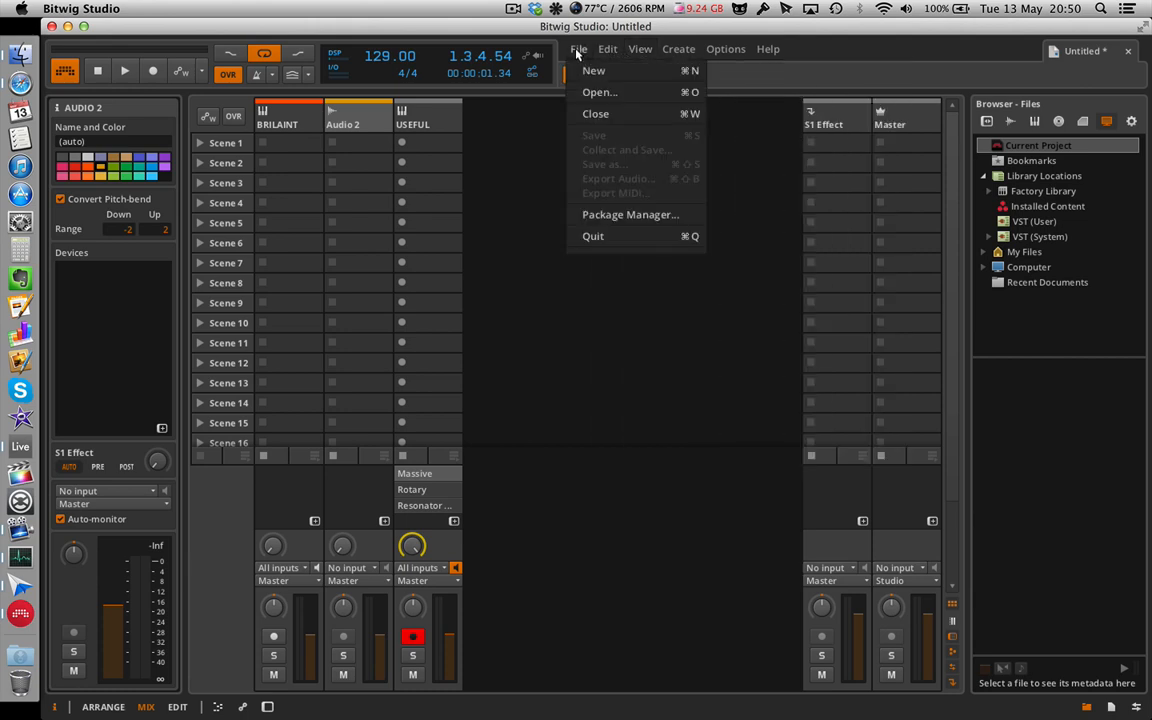
pyautogui.moveTo(713, 48)
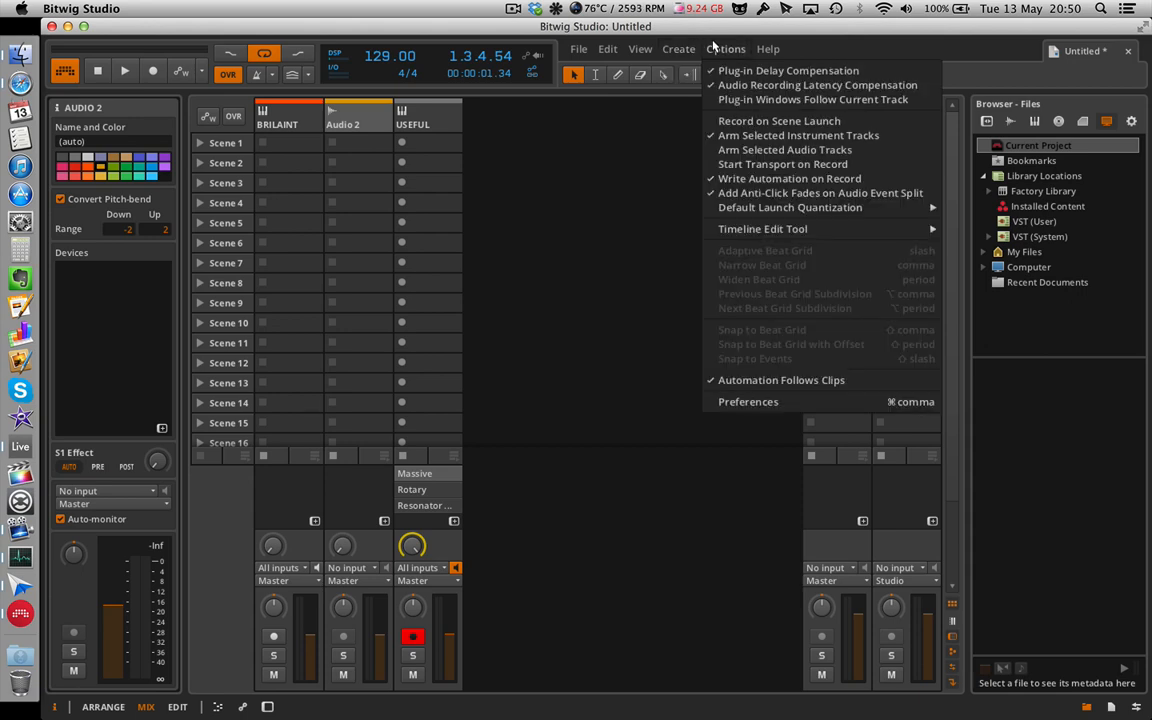
pyautogui.moveTo(762, 48)
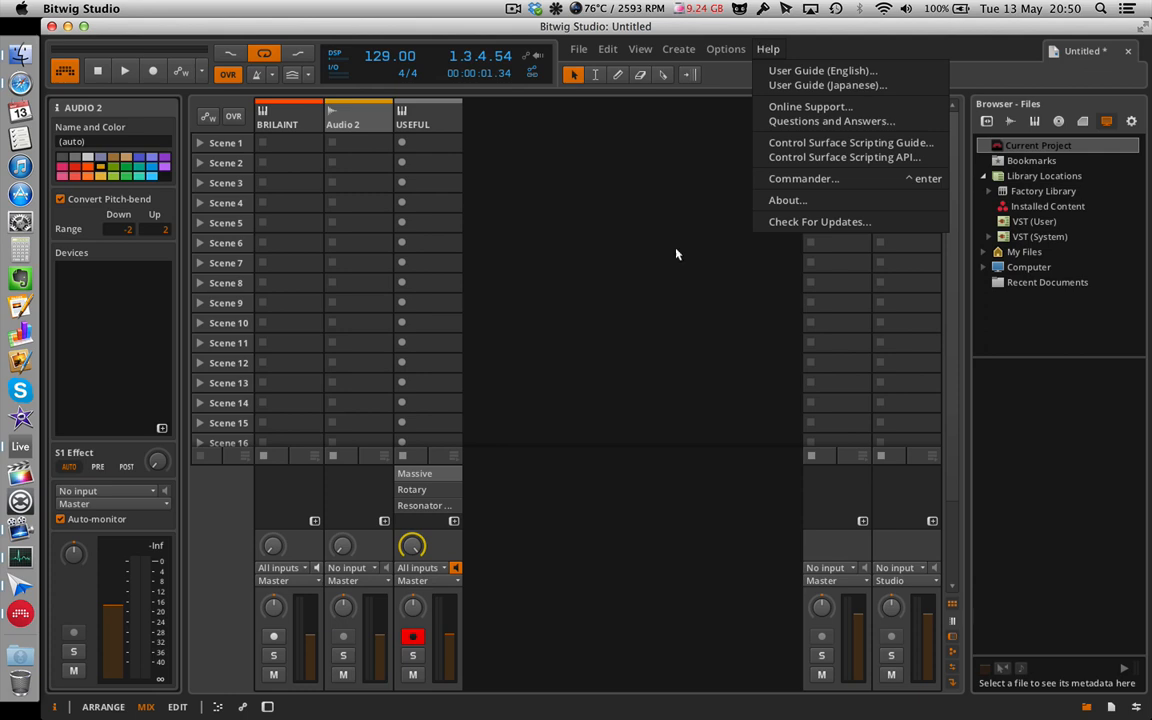
pyautogui.click(630, 320)
pyautogui.click(630, 318)
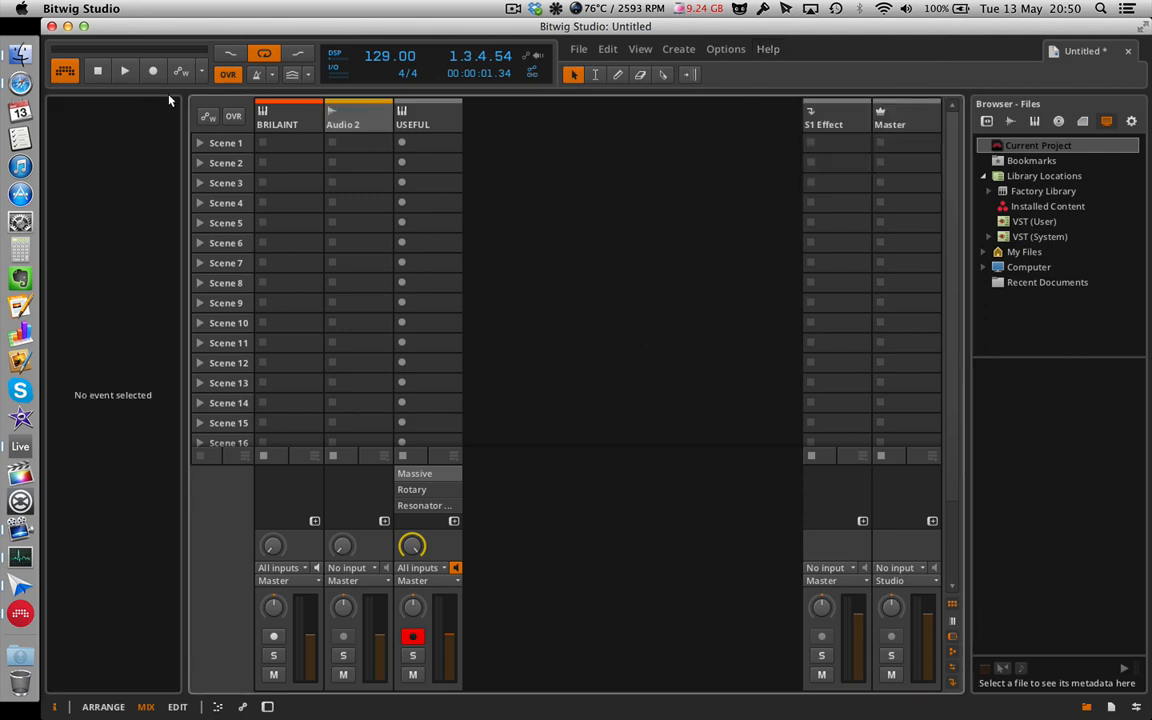
pyautogui.click(272, 303)
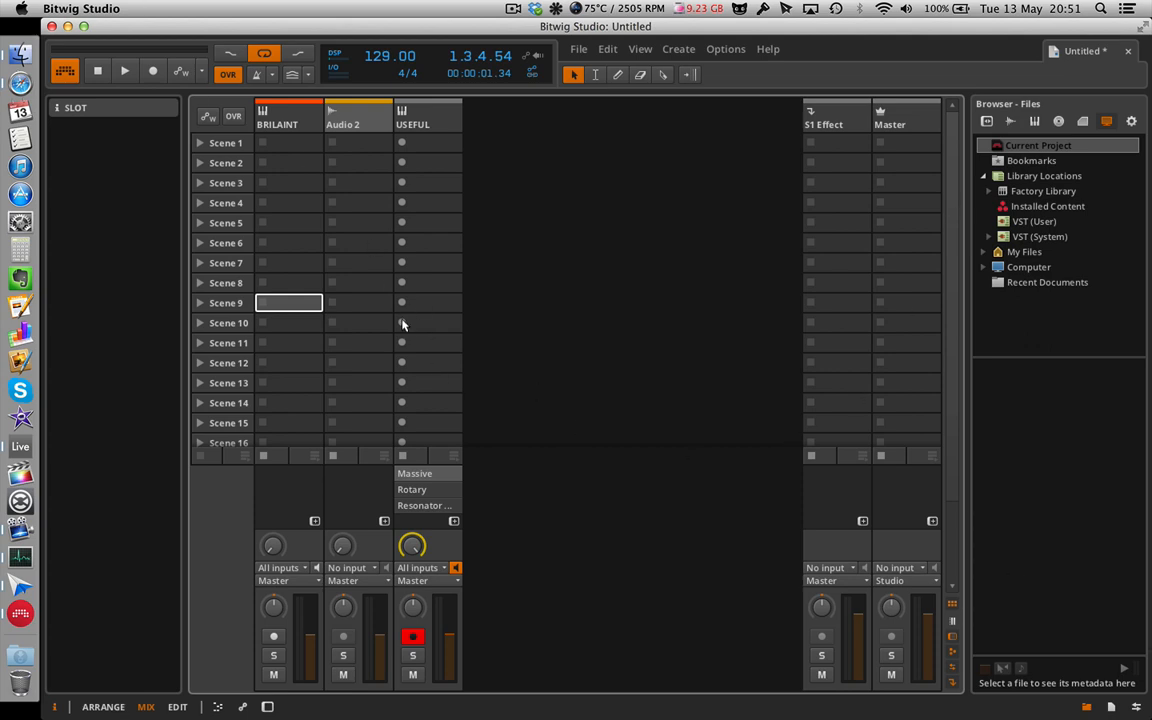
# - Quit Bitwig Studio and move its application from the Applications folder to the Trash in Finder
pyautogui.press('super+q')
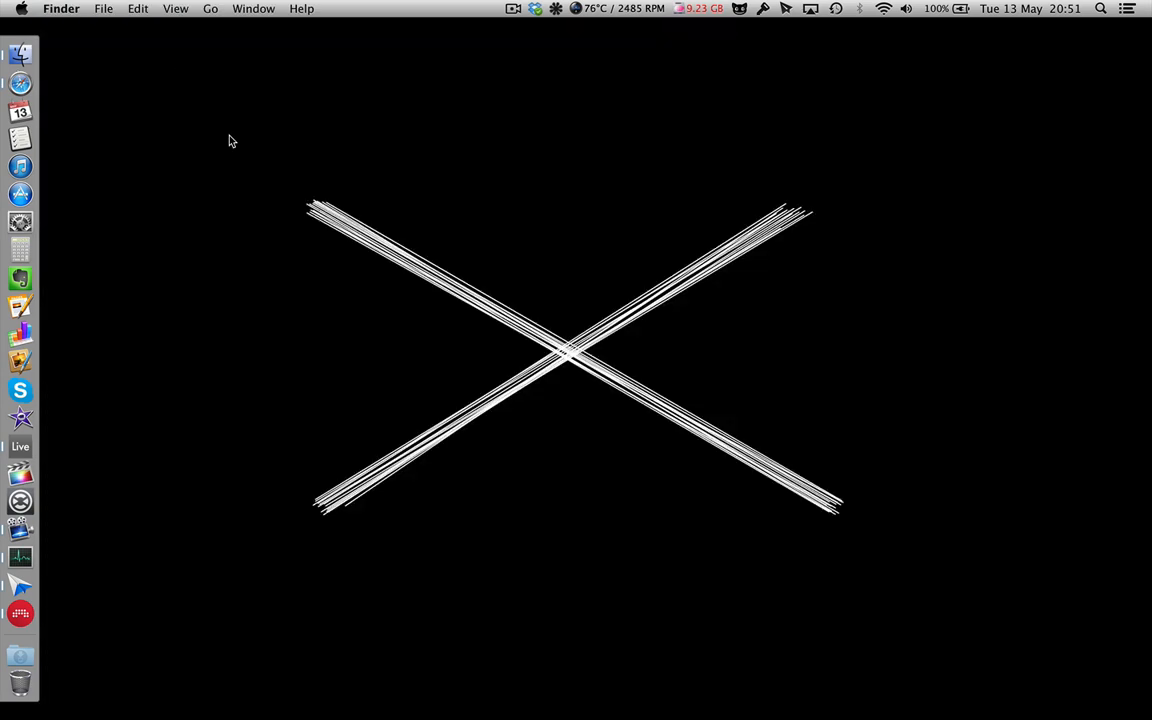
pyautogui.click(20, 55)
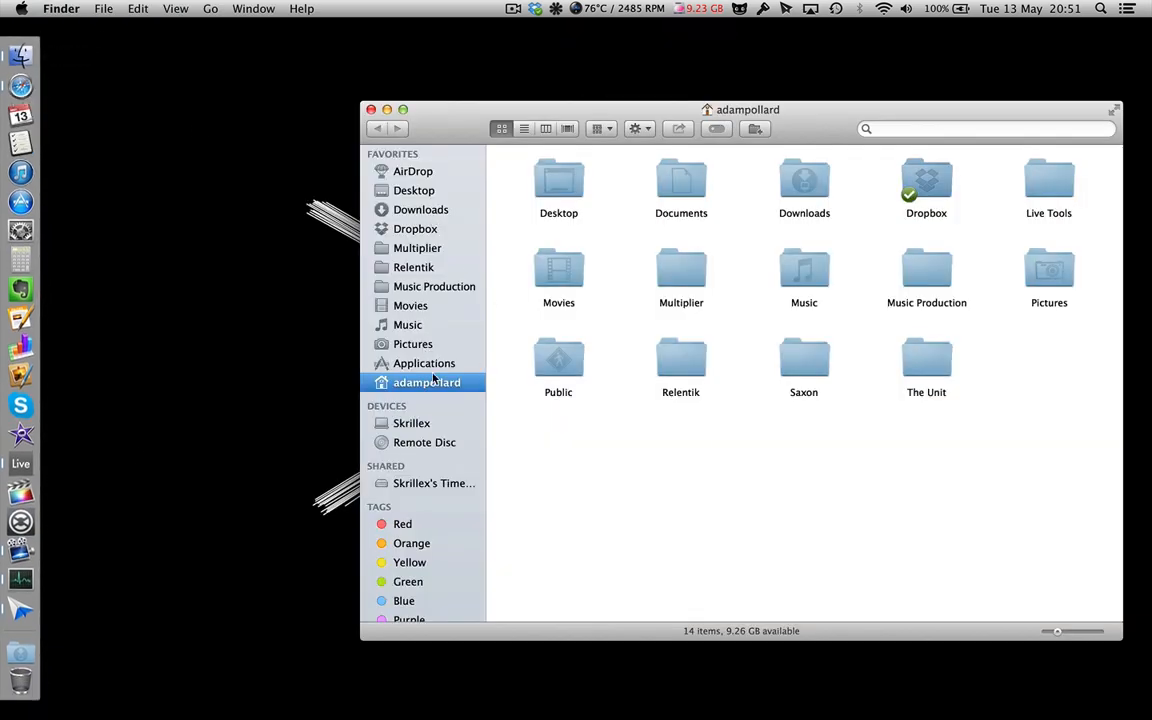
pyautogui.click(424, 363)
pyautogui.scroll(10, 585, 343)
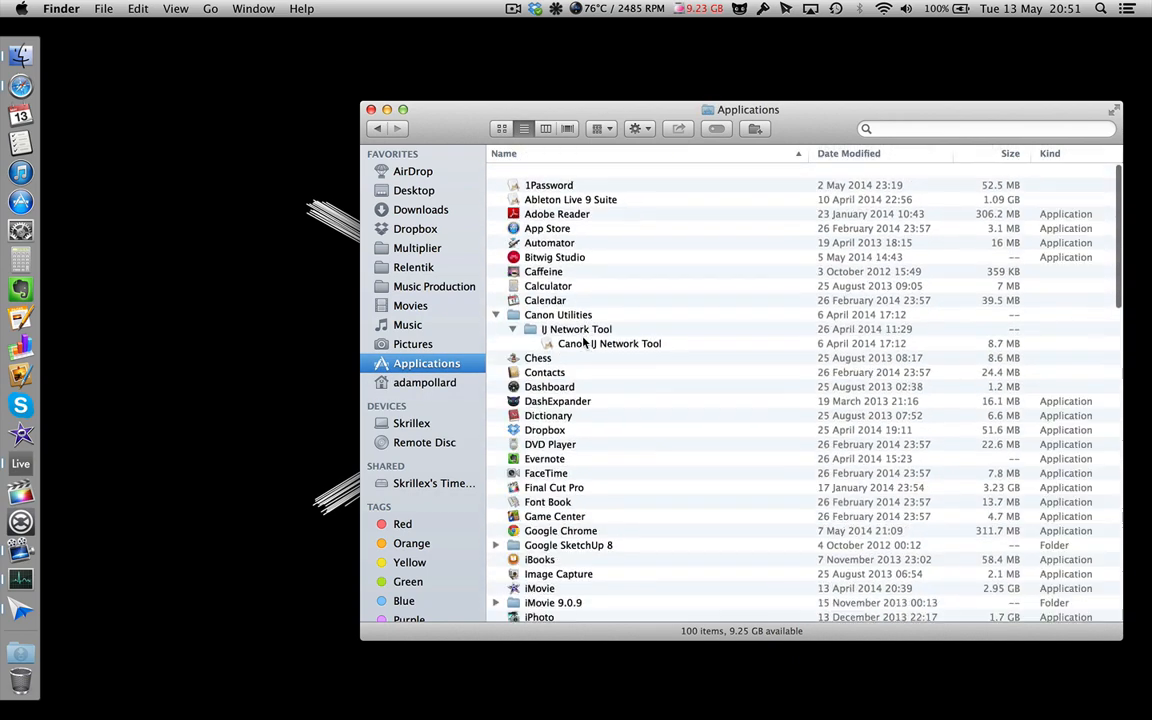
pyautogui.click(550, 245)
pyautogui.press('super+BackSpace')
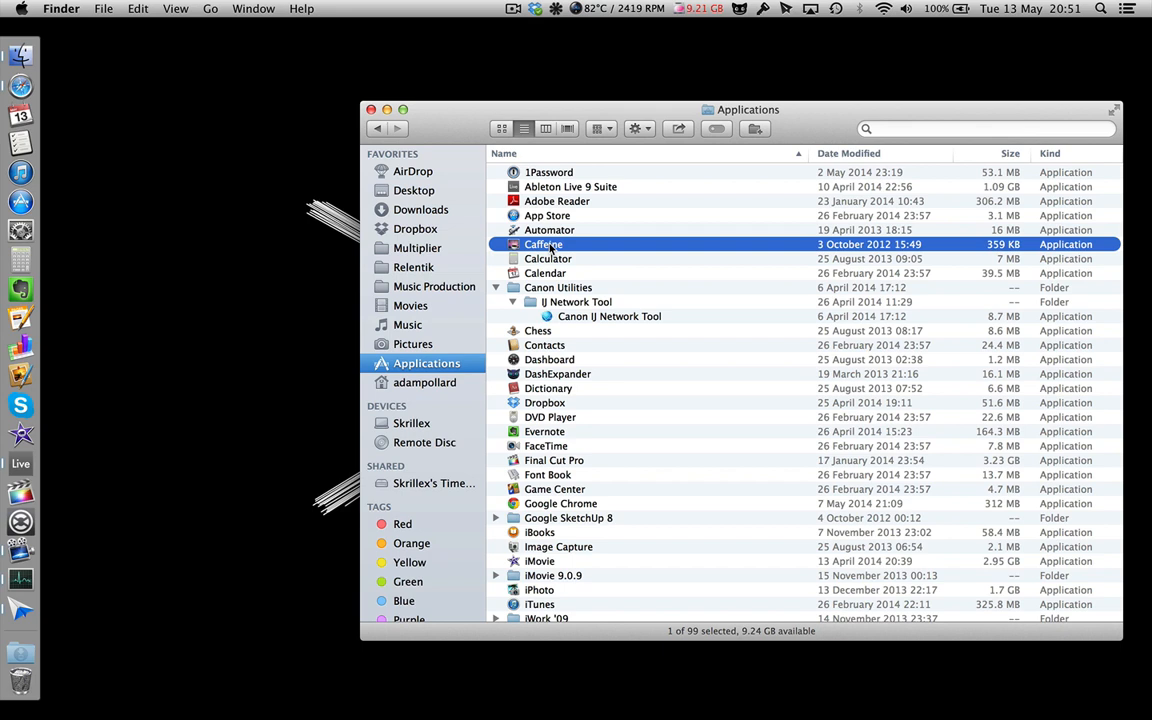
pyautogui.press('super+BackSpace')
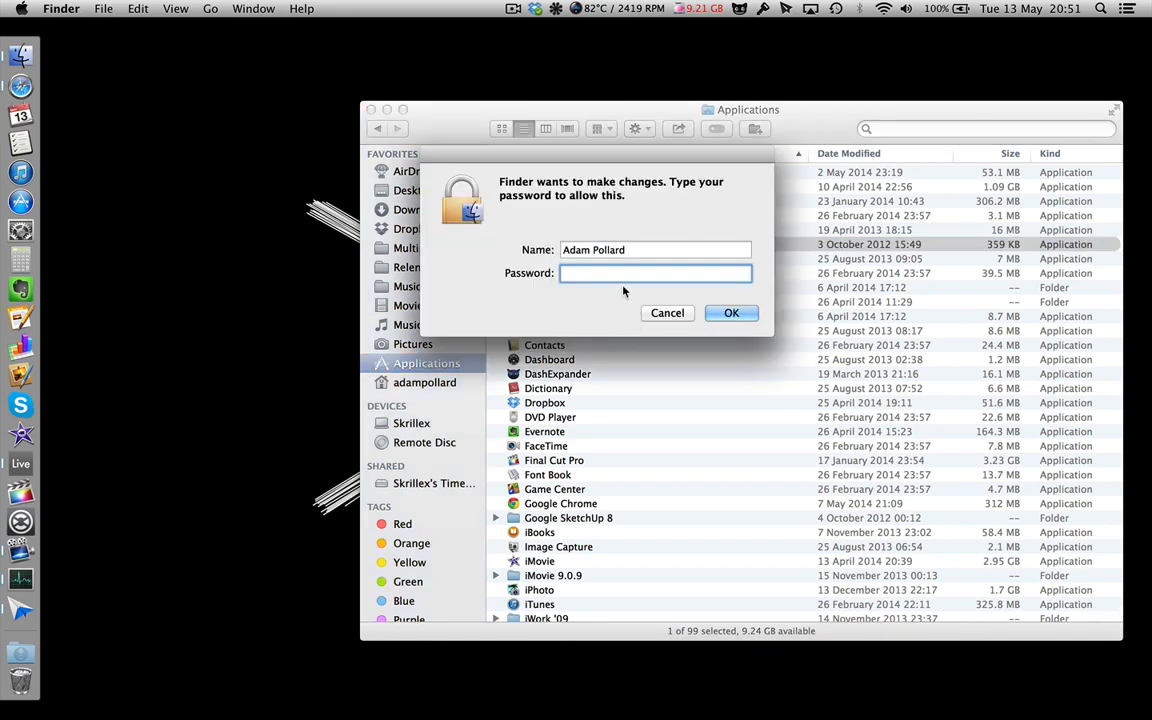
pyautogui.click(666, 313)
pyautogui.click(563, 231)
# - Move the Caffeine application to the Trash, entering the account password to authorise the change
pyautogui.click(549, 243)
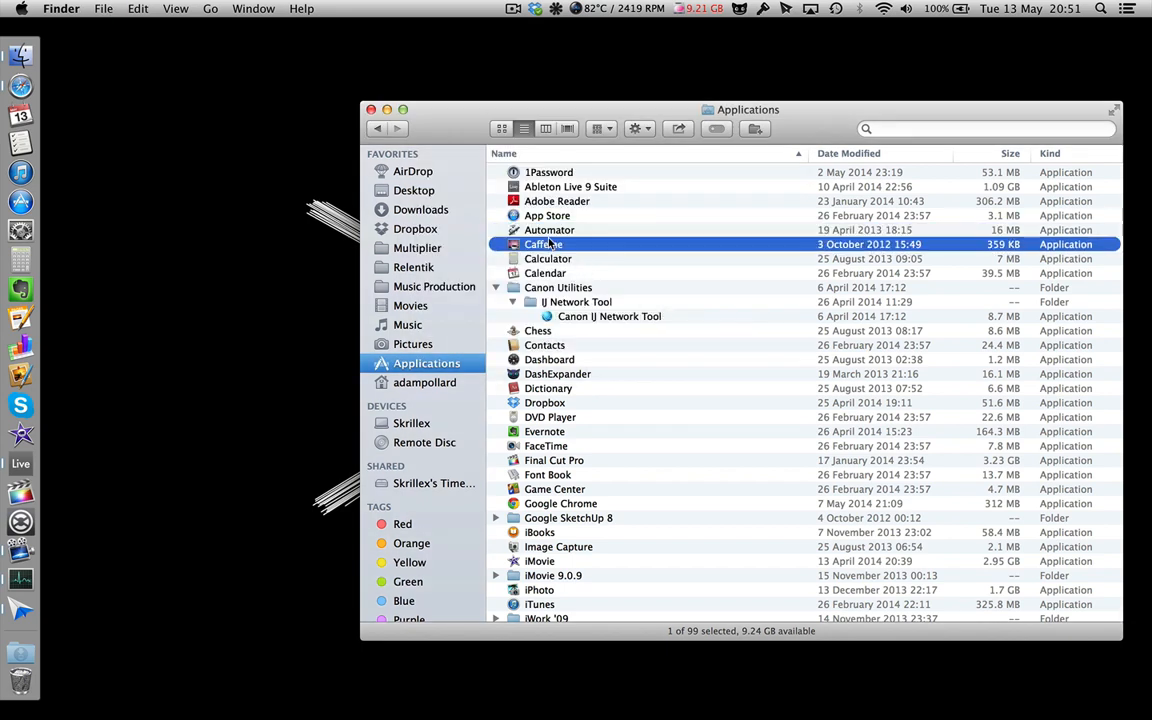
pyautogui.press('super+BackSpace')
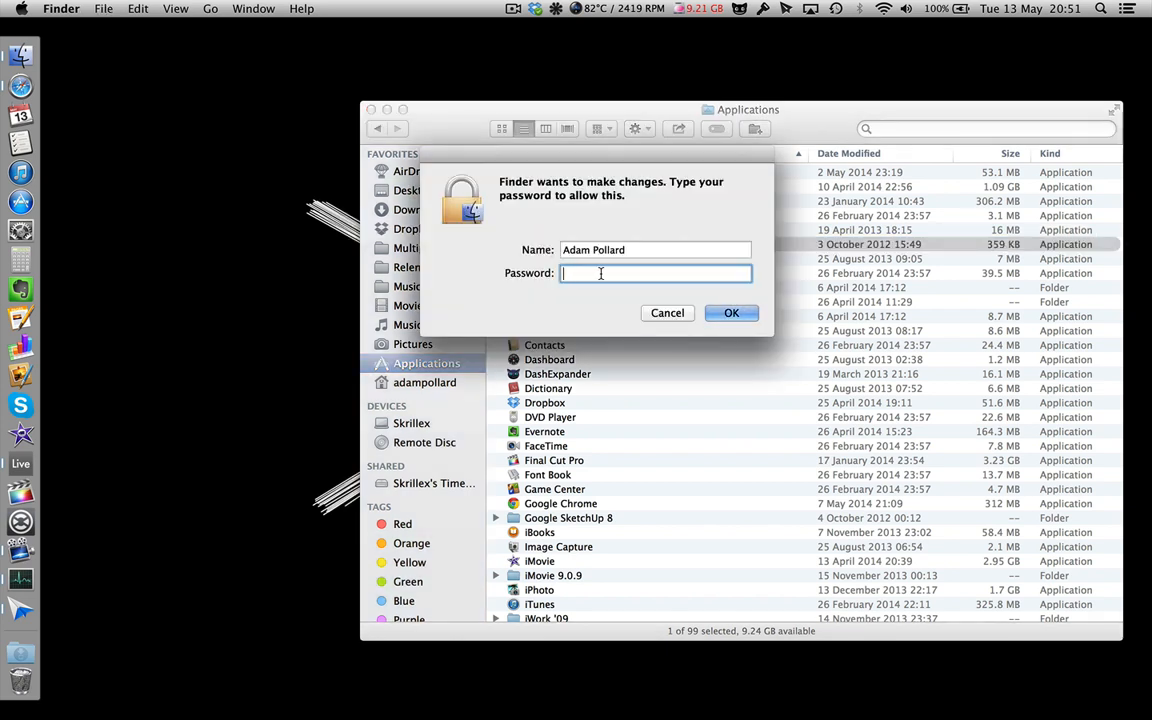
pyautogui.write('••••••••••••')
pyautogui.press('Return')
pyautogui.write('•••••••••')
pyautogui.press('Return')
pyautogui.write('••••••••••••')
pyautogui.press('Return')
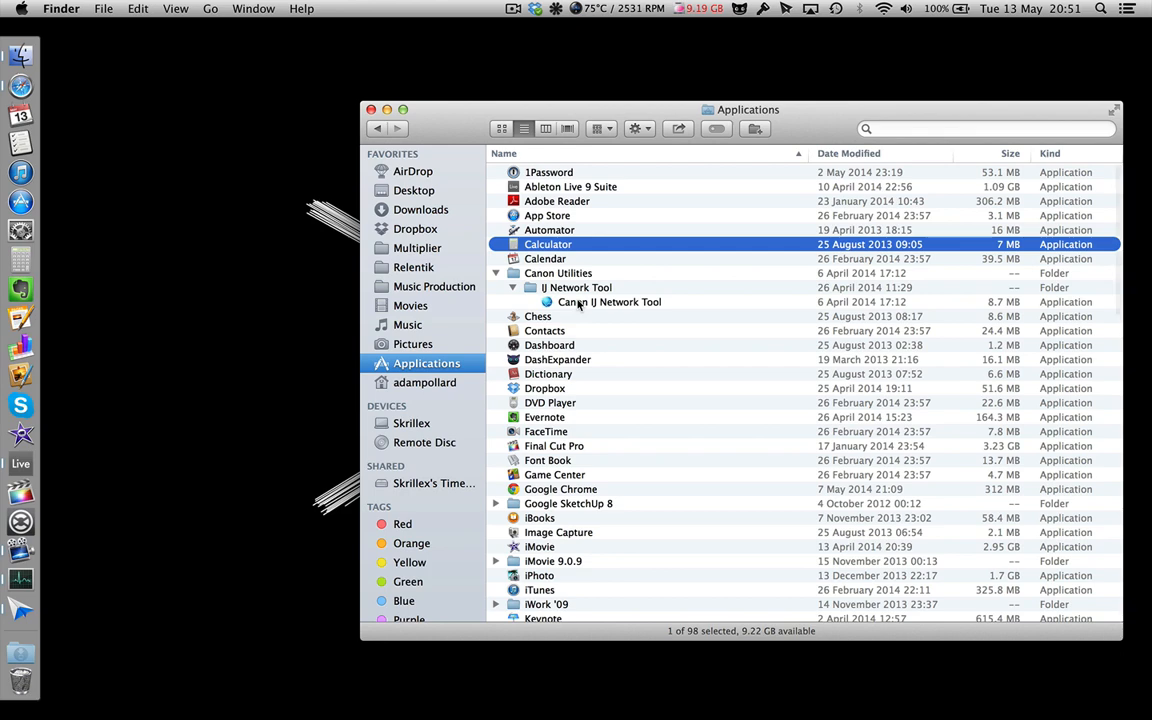
# - Close the Applications window and empty the Trash
pyautogui.click(373, 109)
pyautogui.rightClick(20, 682)
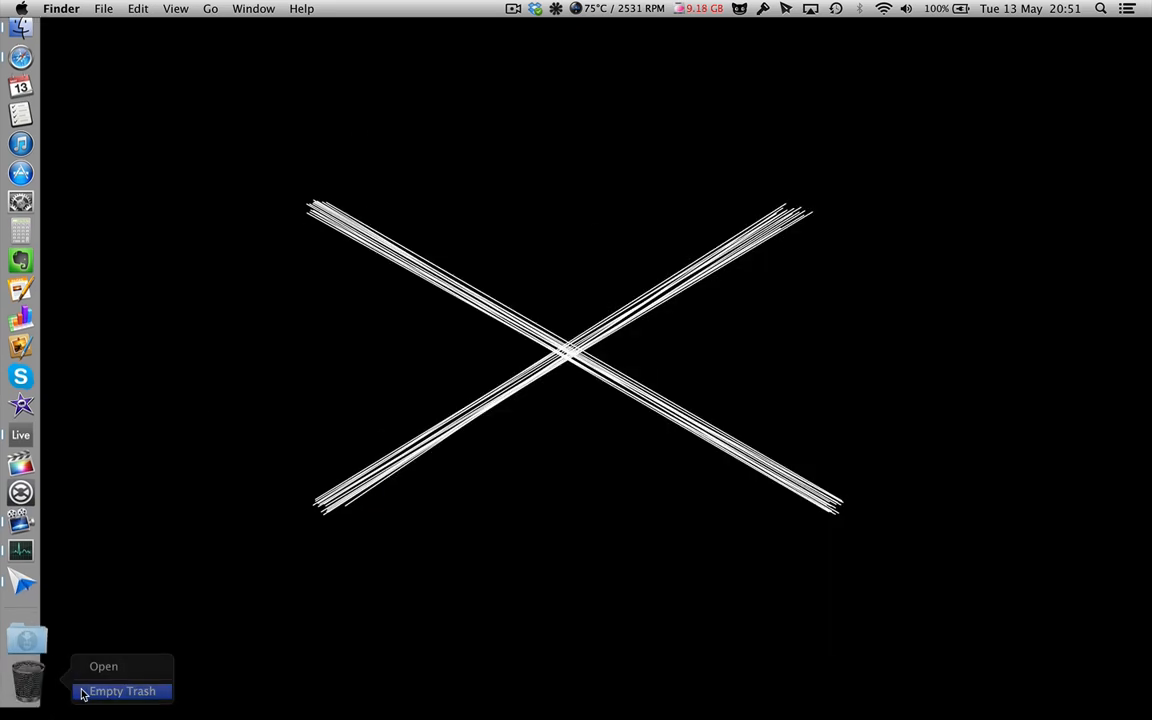
pyautogui.click(82, 690)
pyautogui.press('Return')
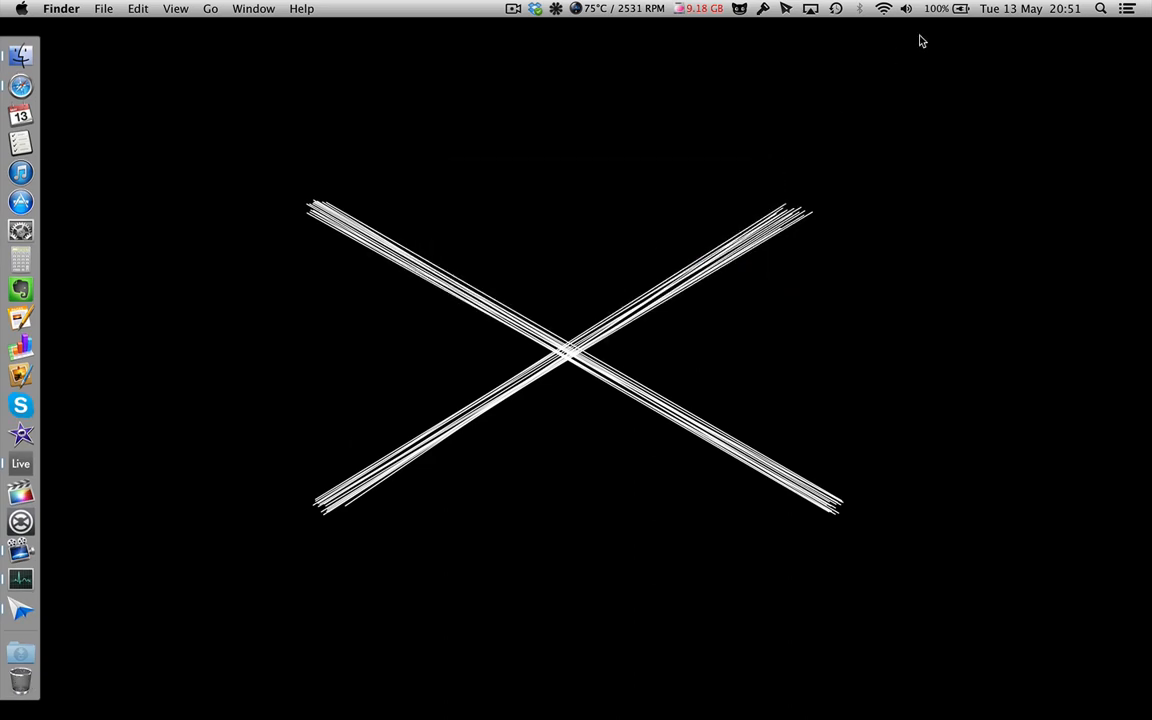